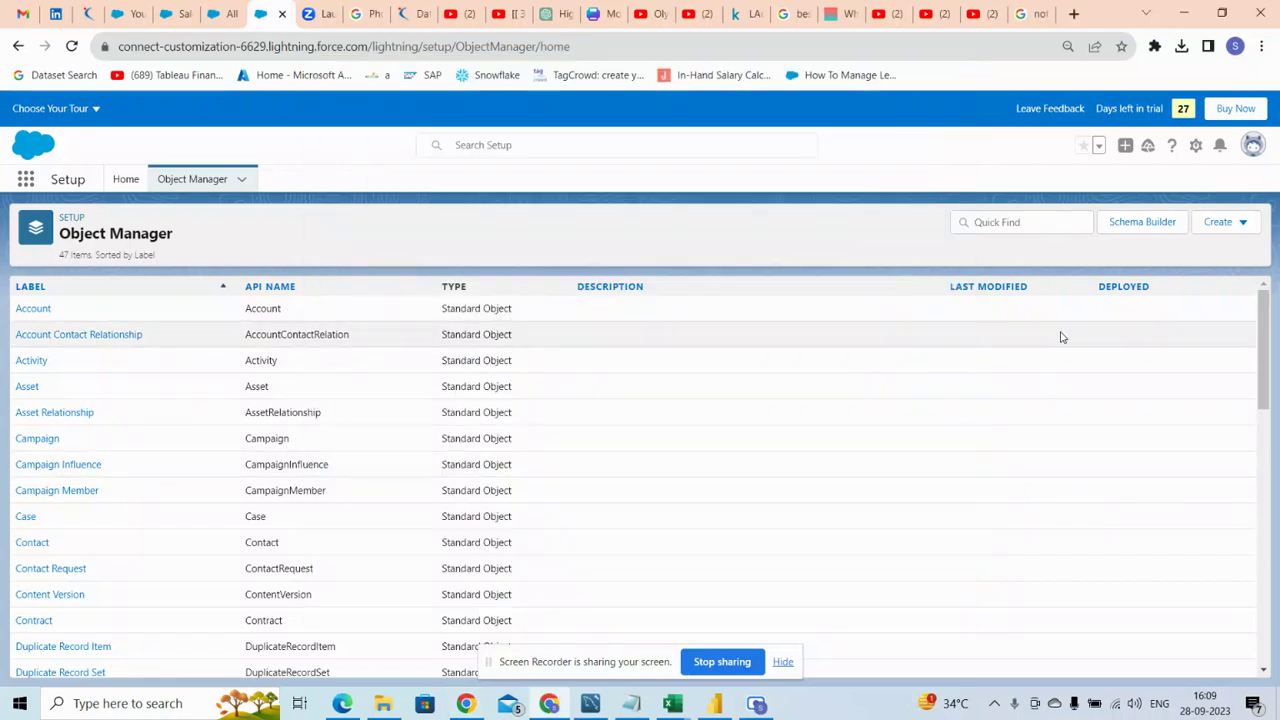
- Start a new custom object with the label WebsiteTraffic and the plural label WebsiteTraffics
left_click(1220, 222)
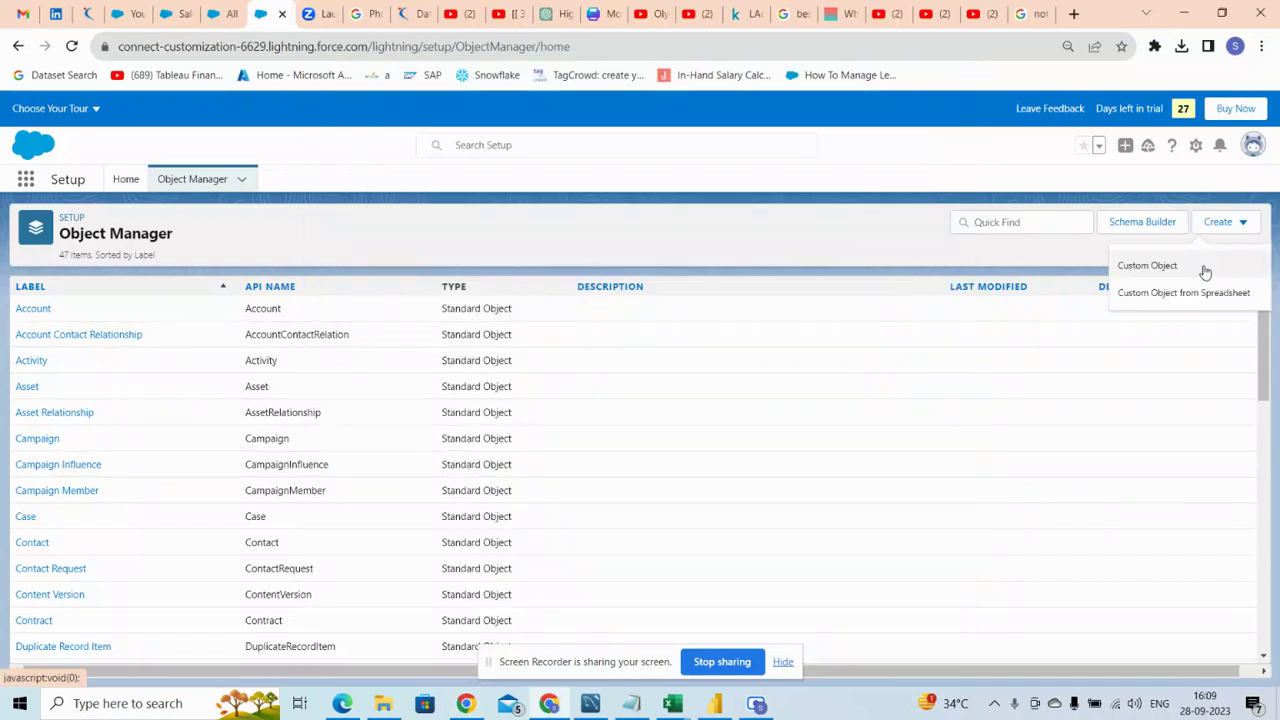
left_click(1137, 268)
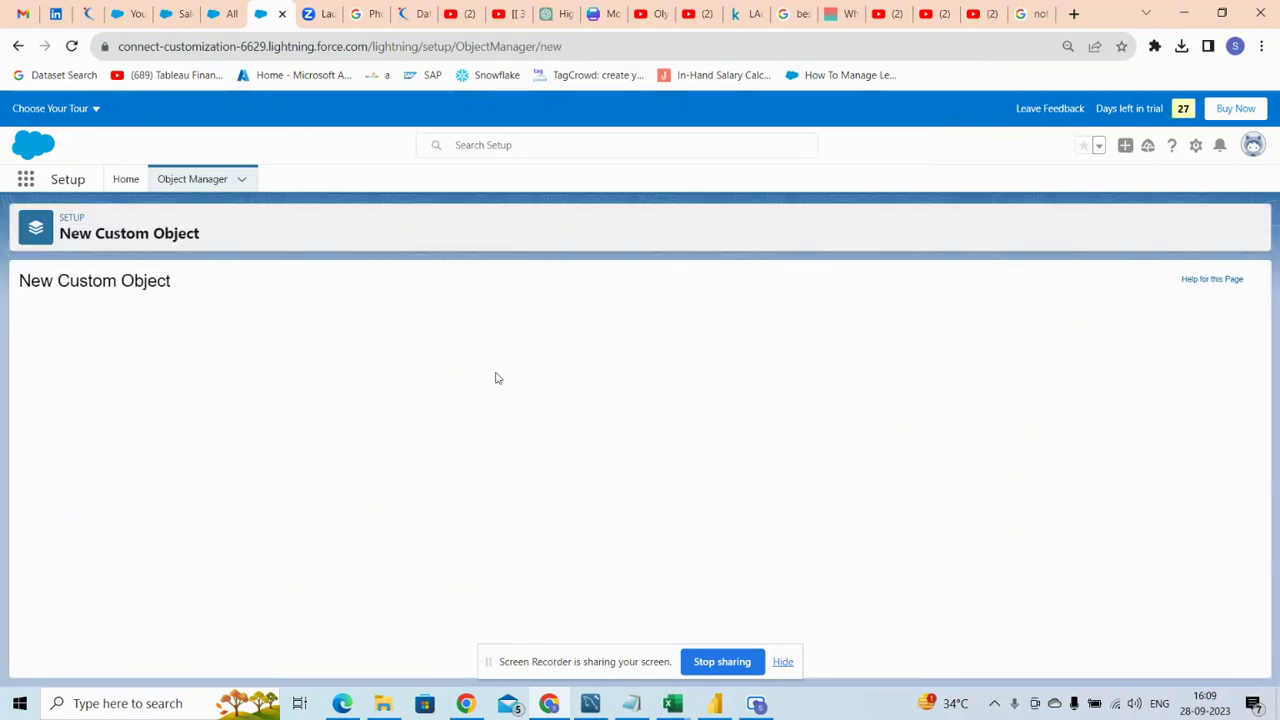
left_click(297, 408)
type("Website")
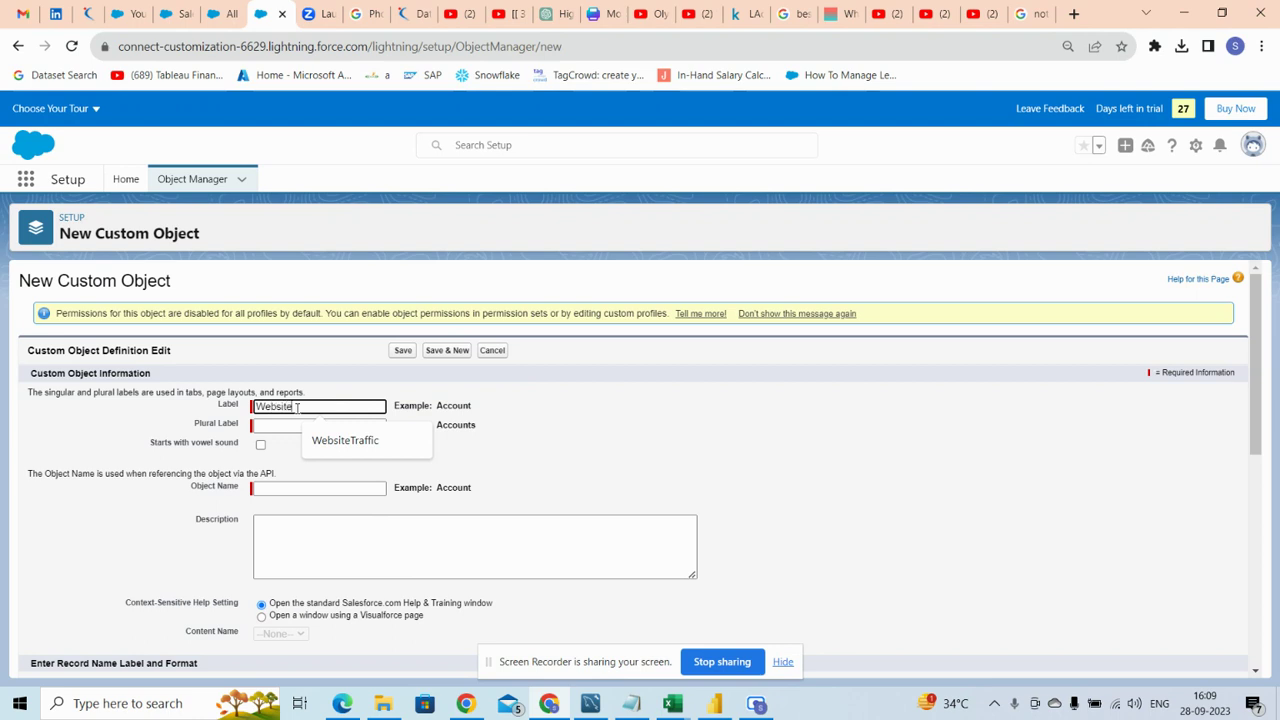
type("Traffi")
key("BackSpace")
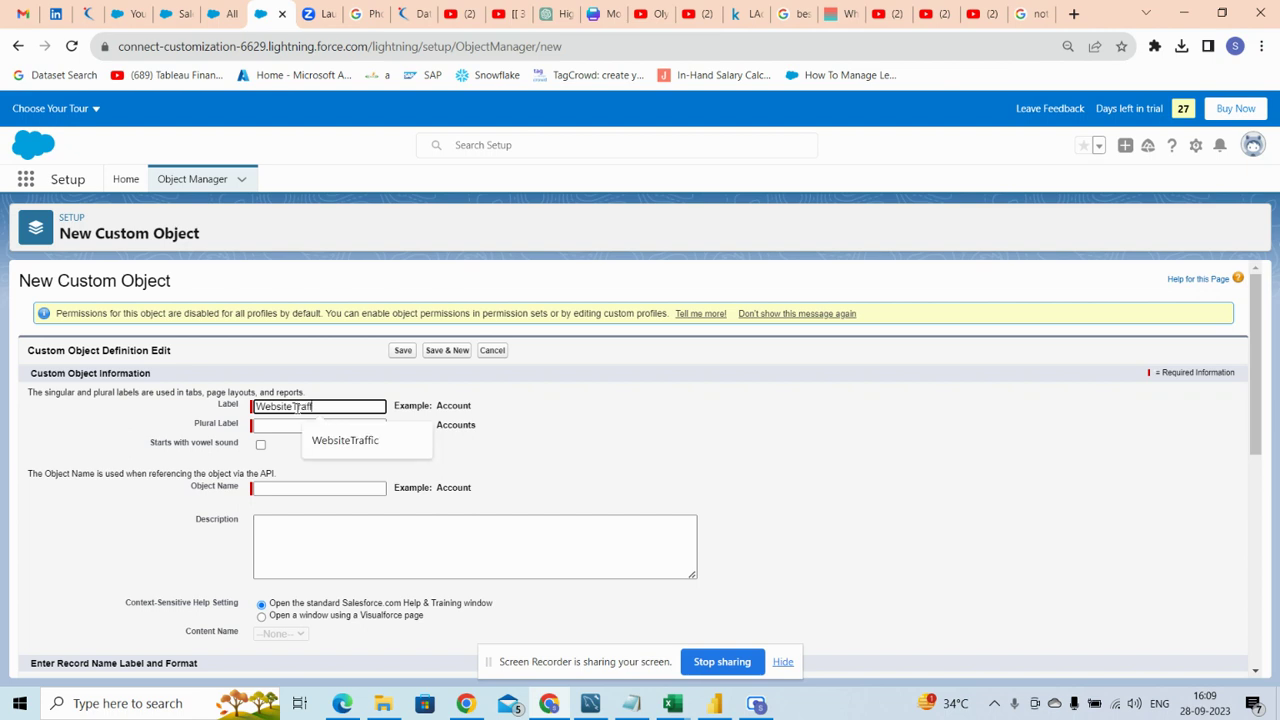
type("ic")
key("ctrl+a")
key("ctrl+c")
key("Tab")
key("ctrl+v")
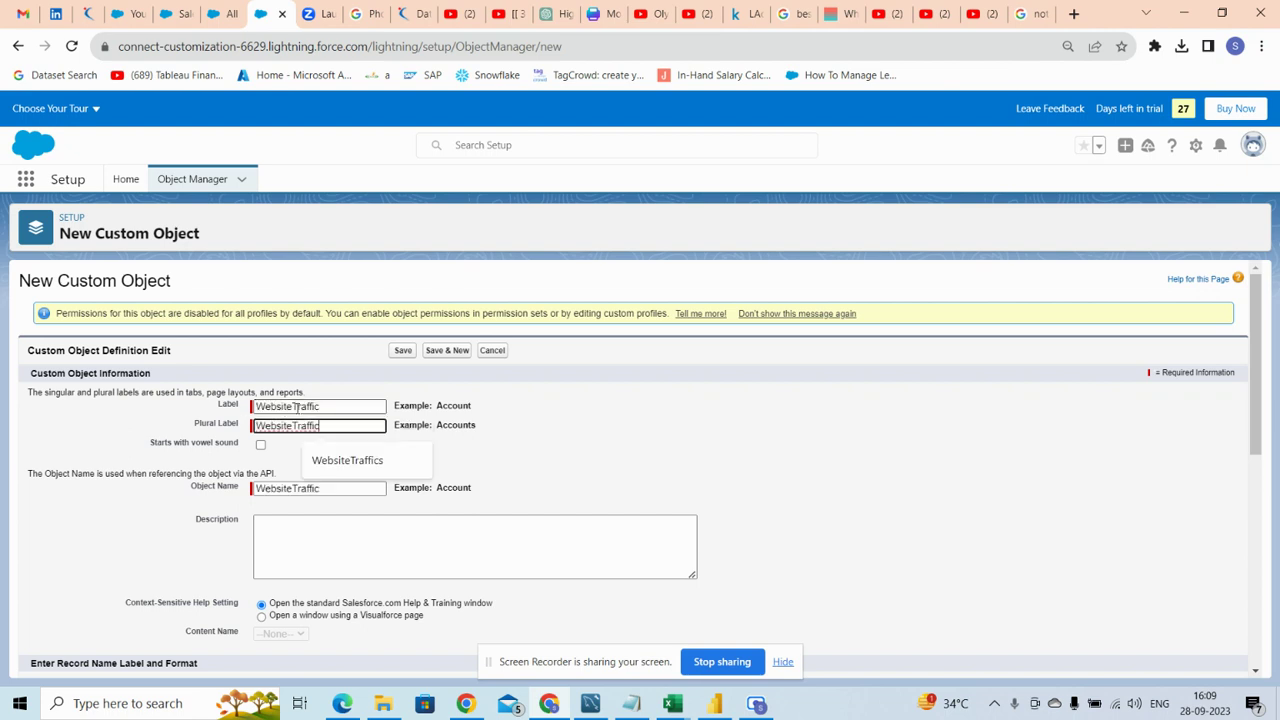
- Enable the optional features Allow Reports, Allow Activities, Track Field History and Allow in Chatter Groups for the object
scroll(530, 430, "down", 2)
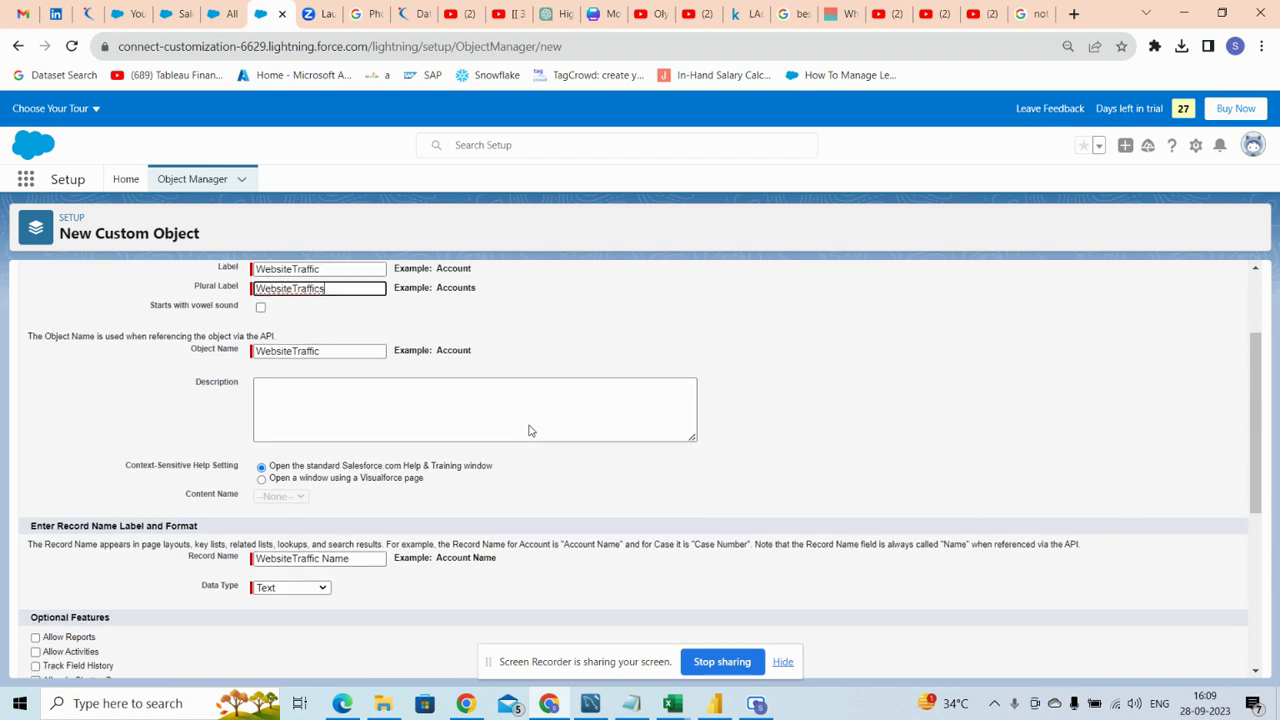
scroll(530, 430, "down", 1)
scroll(437, 420, "down", 1)
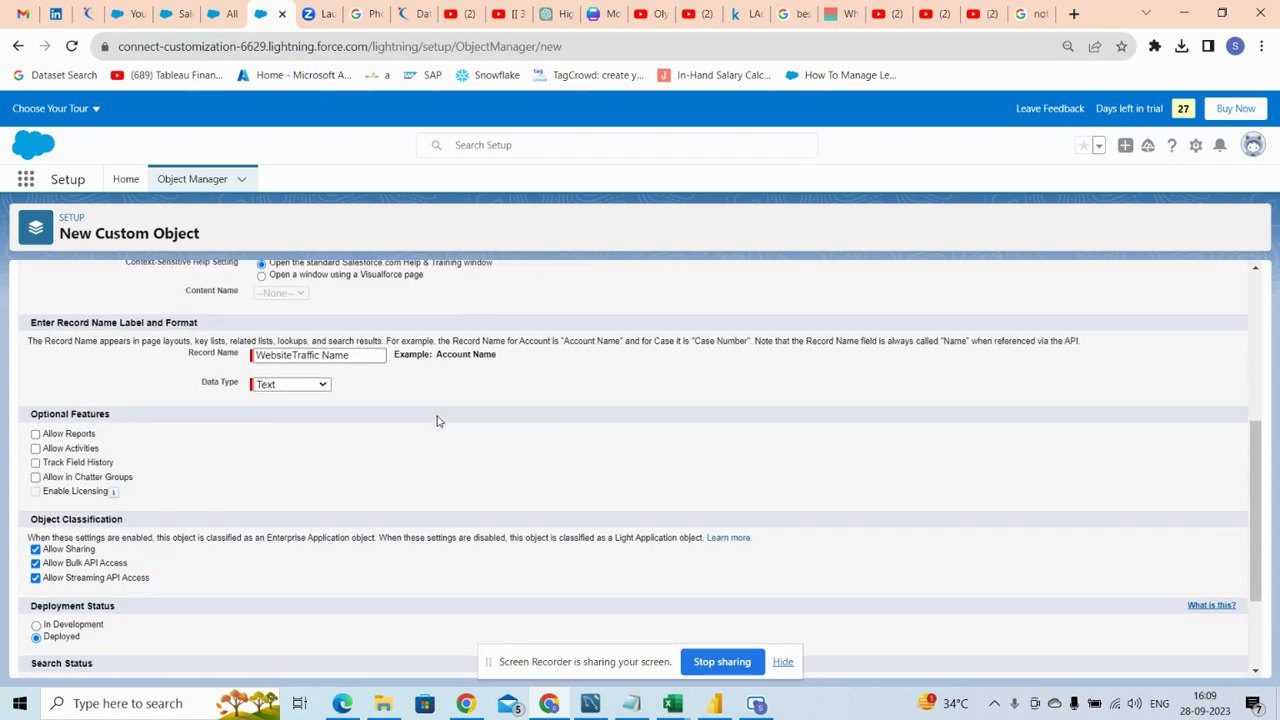
left_click(35, 448)
left_click(35, 462)
left_click(35, 477)
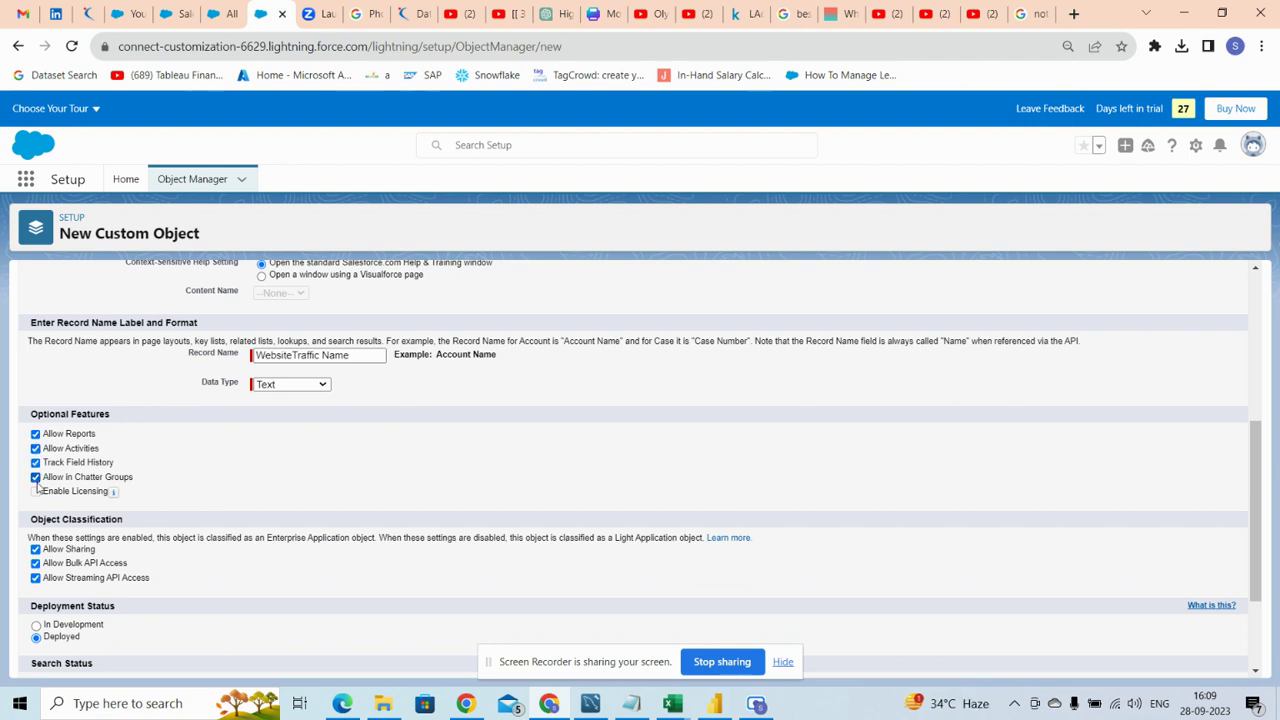
- Enable Allow Search and the launch of the New Custom Tab Wizard, and save the custom object
scroll(37, 487, "up", 3)
scroll(391, 414, "down", 5)
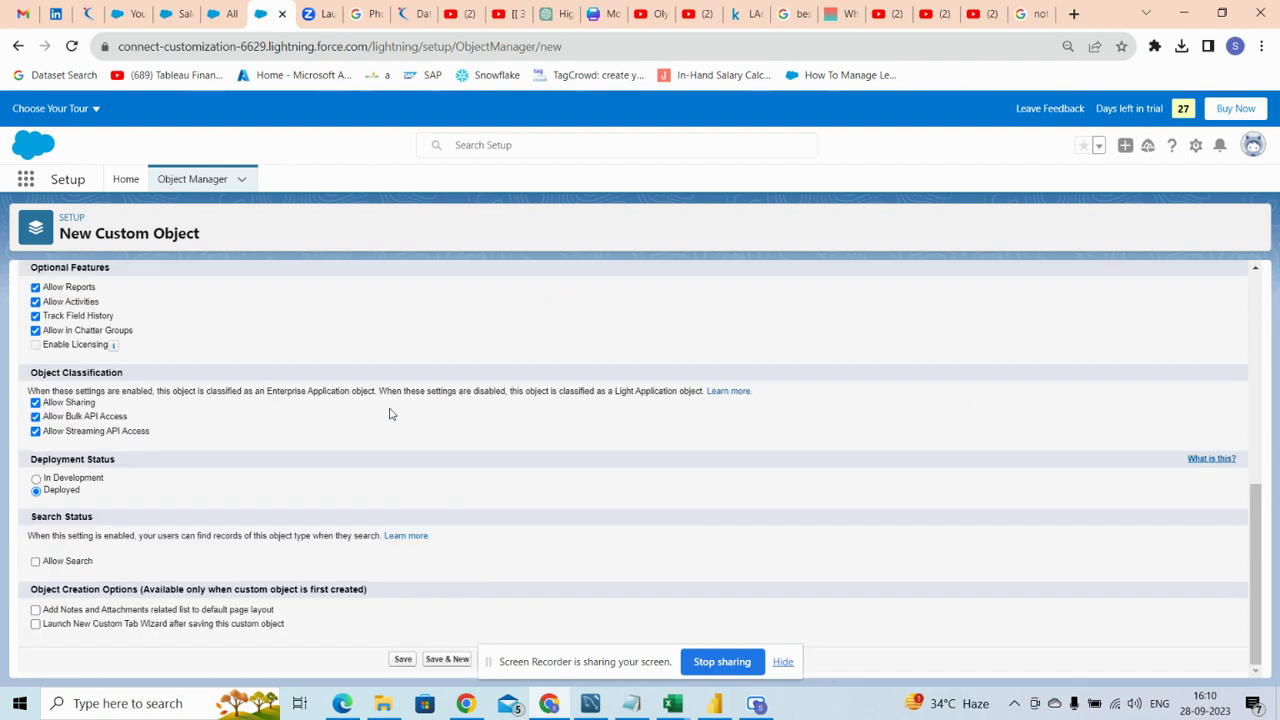
key("super+Tab")
key("Escape")
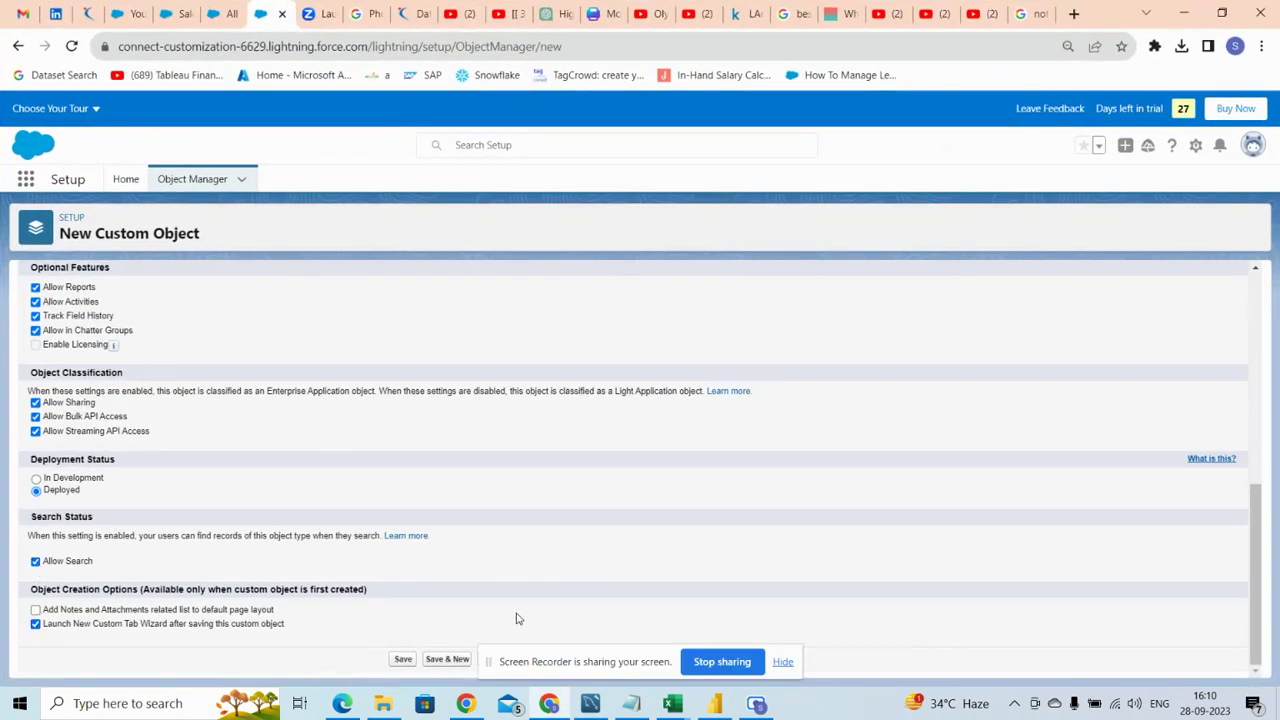
left_click(405, 665)
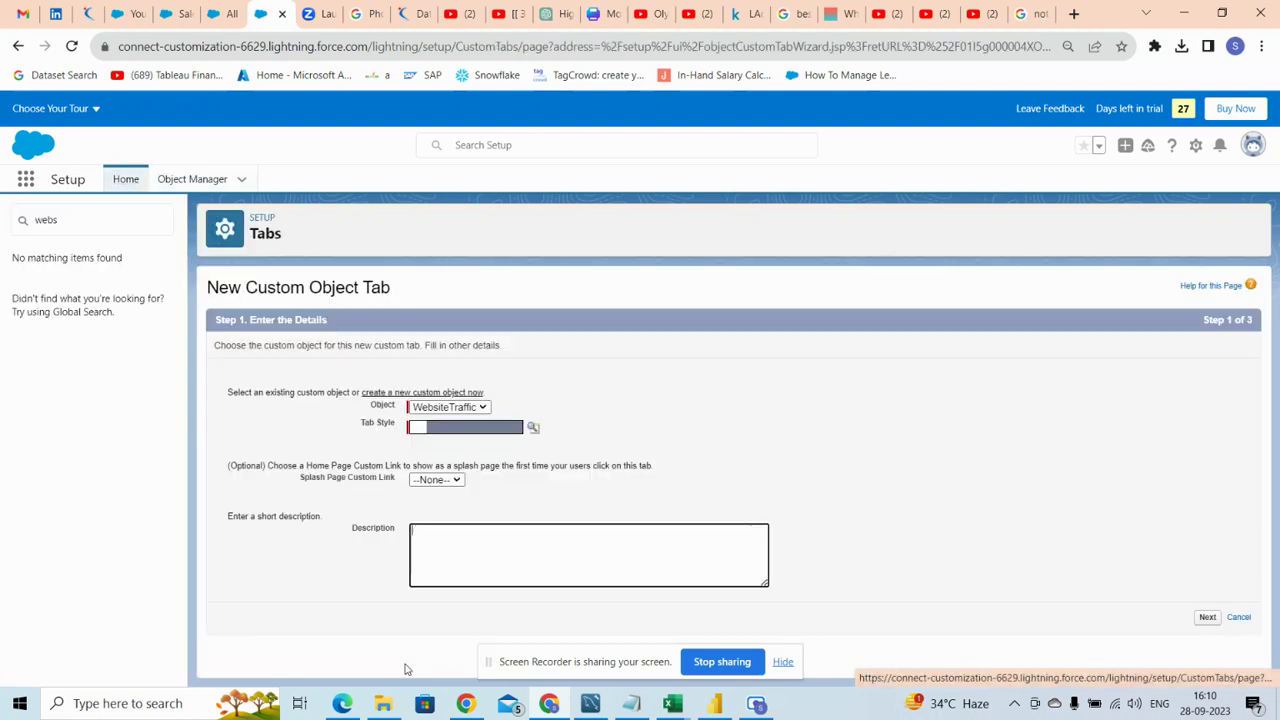
- Create the WebsiteTraffic tab with the Bank tab style, keeping the default profile visibility and custom app assignments, and save it
left_click(422, 428)
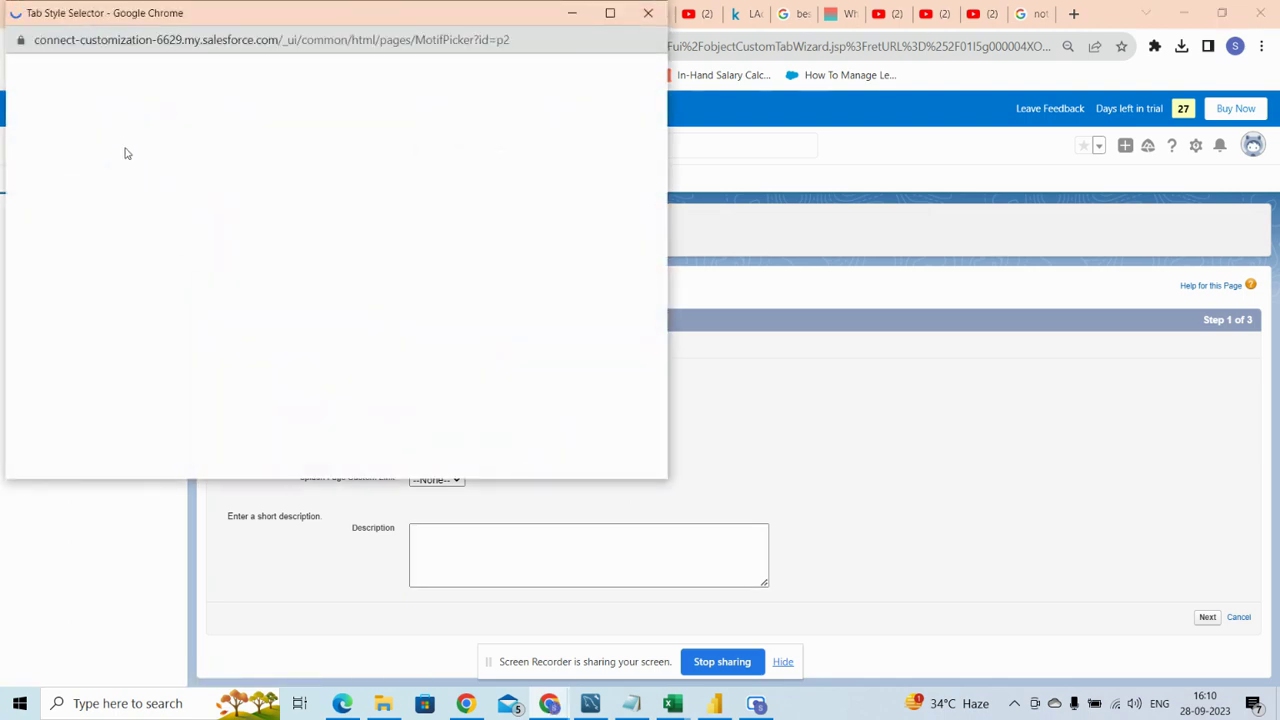
left_click(100, 134)
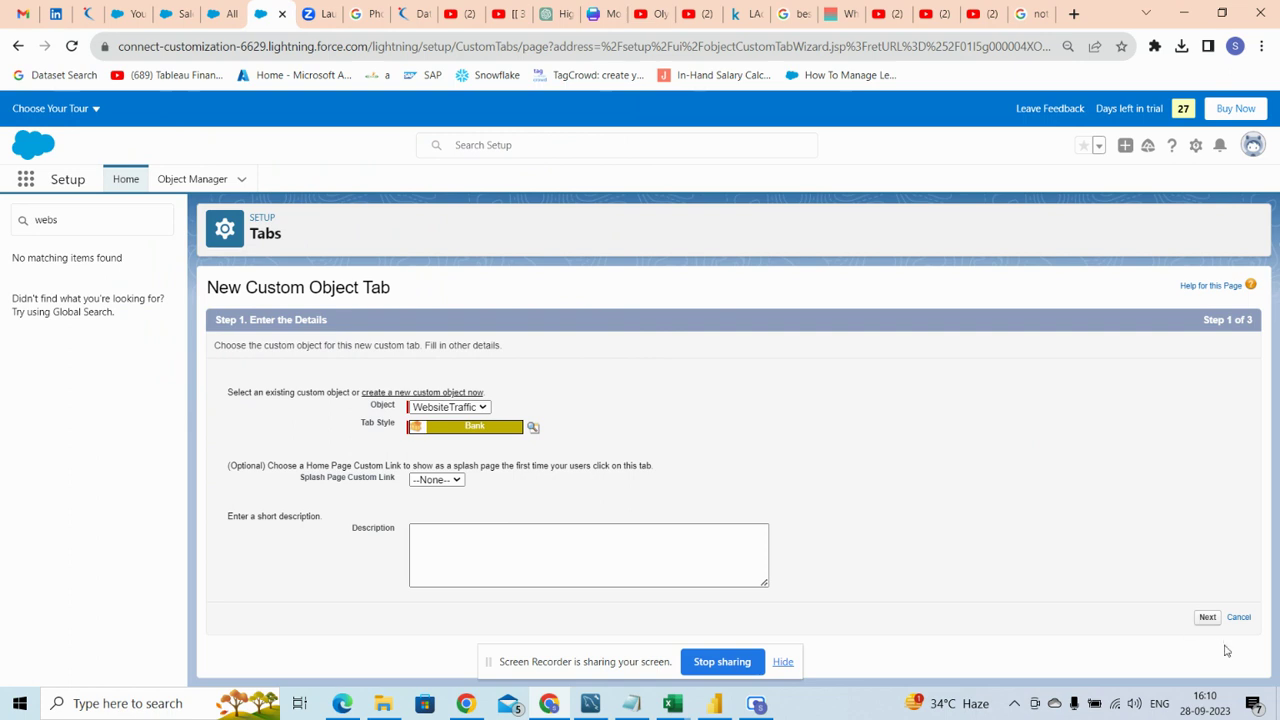
left_click(1206, 617)
scroll(1210, 627, "down", 1)
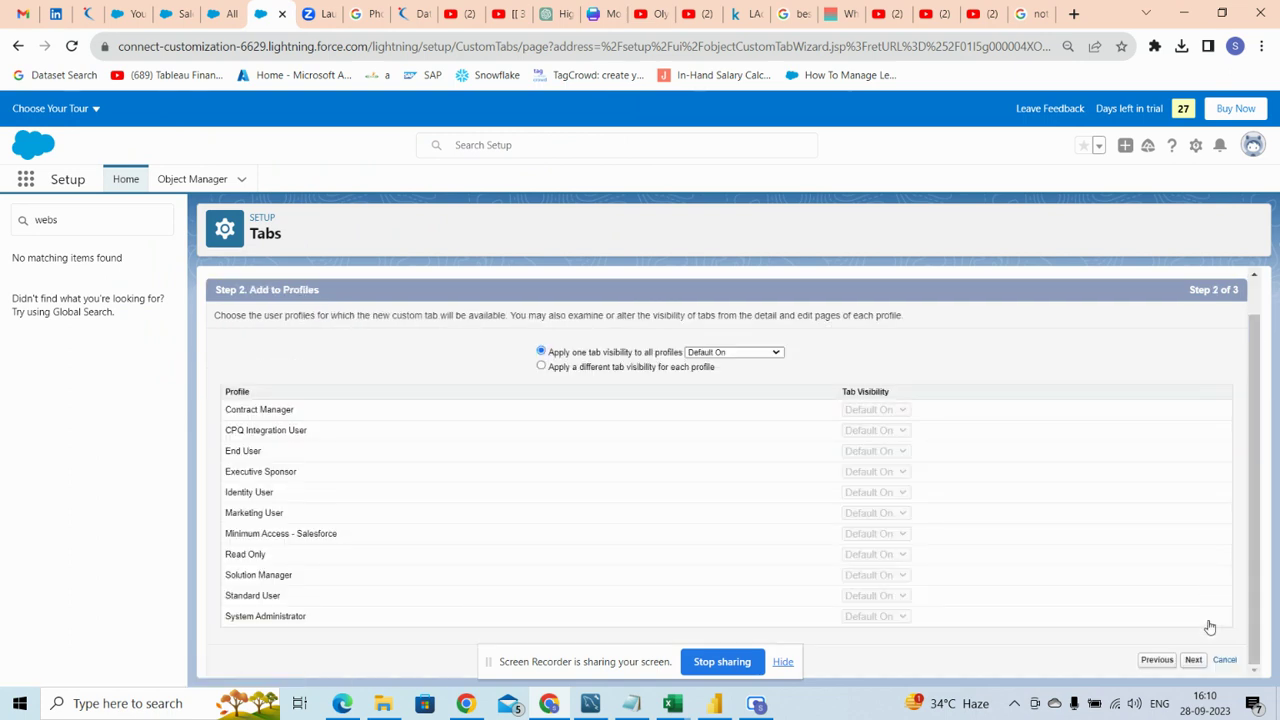
left_click(1193, 661)
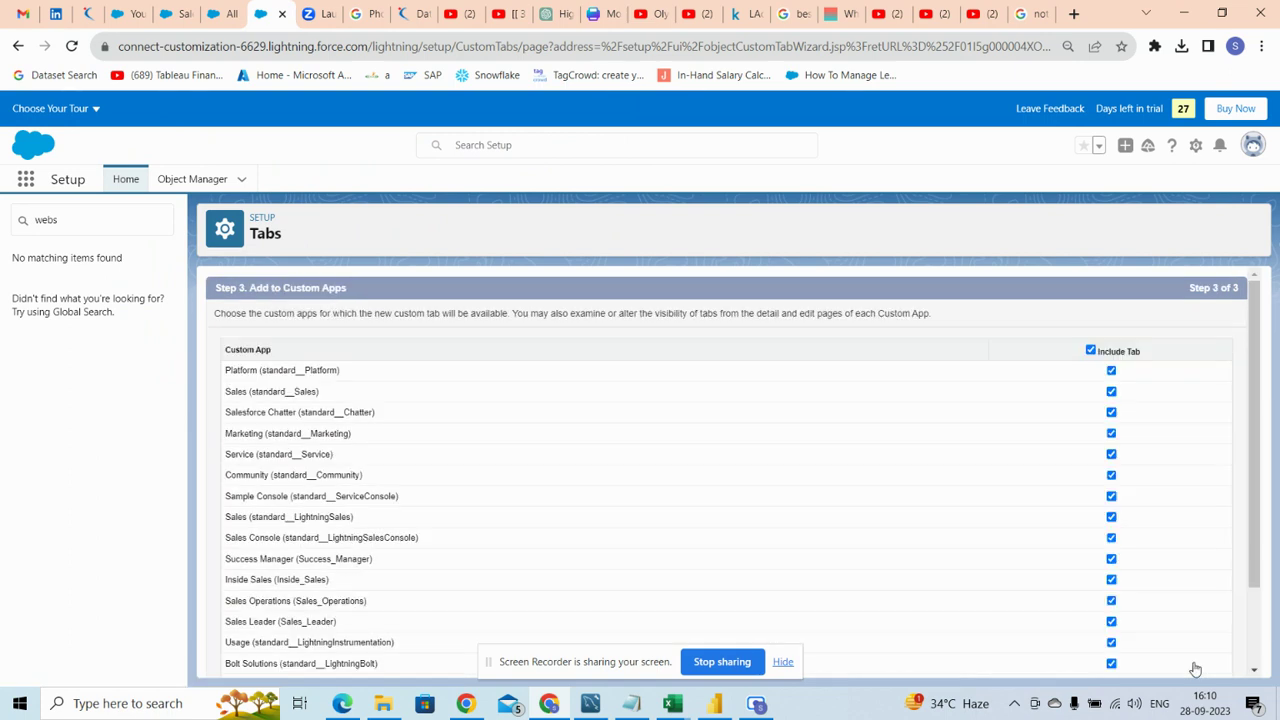
scroll(1195, 665, "down", 2)
left_click(1189, 661)
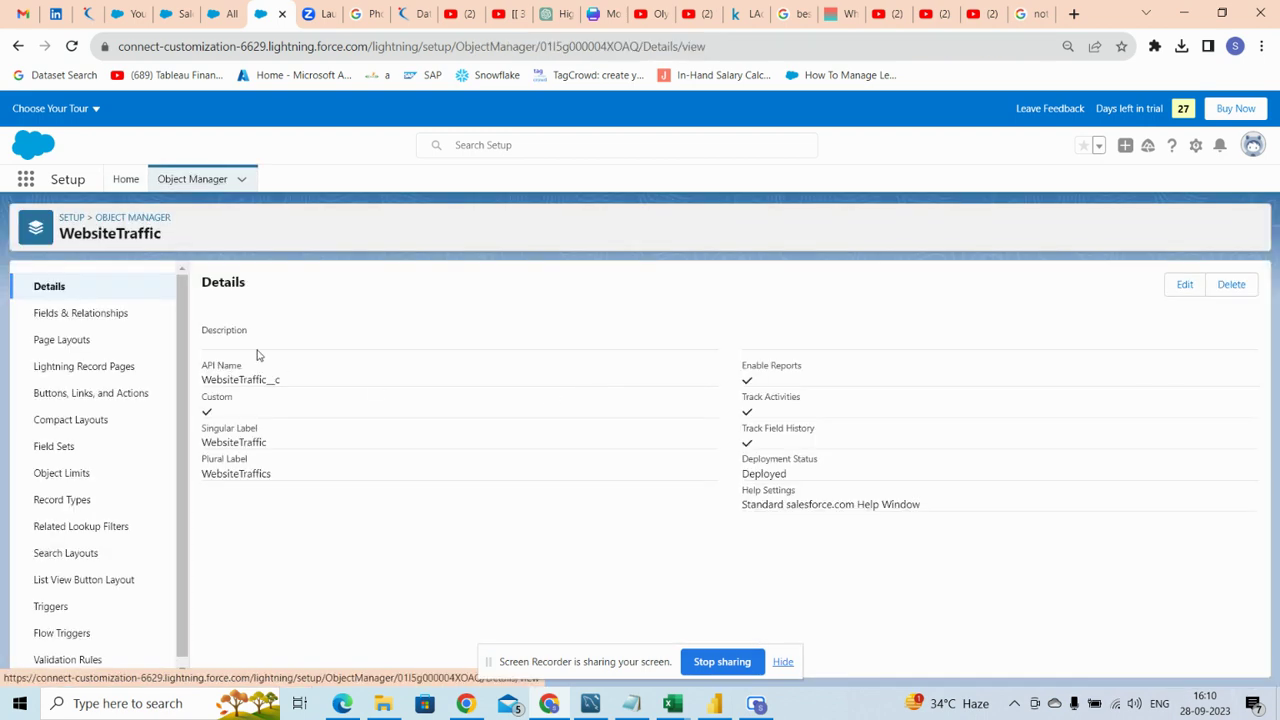
- Start a new custom field on the WebsiteTraffic object with the Date data type
left_click(104, 317)
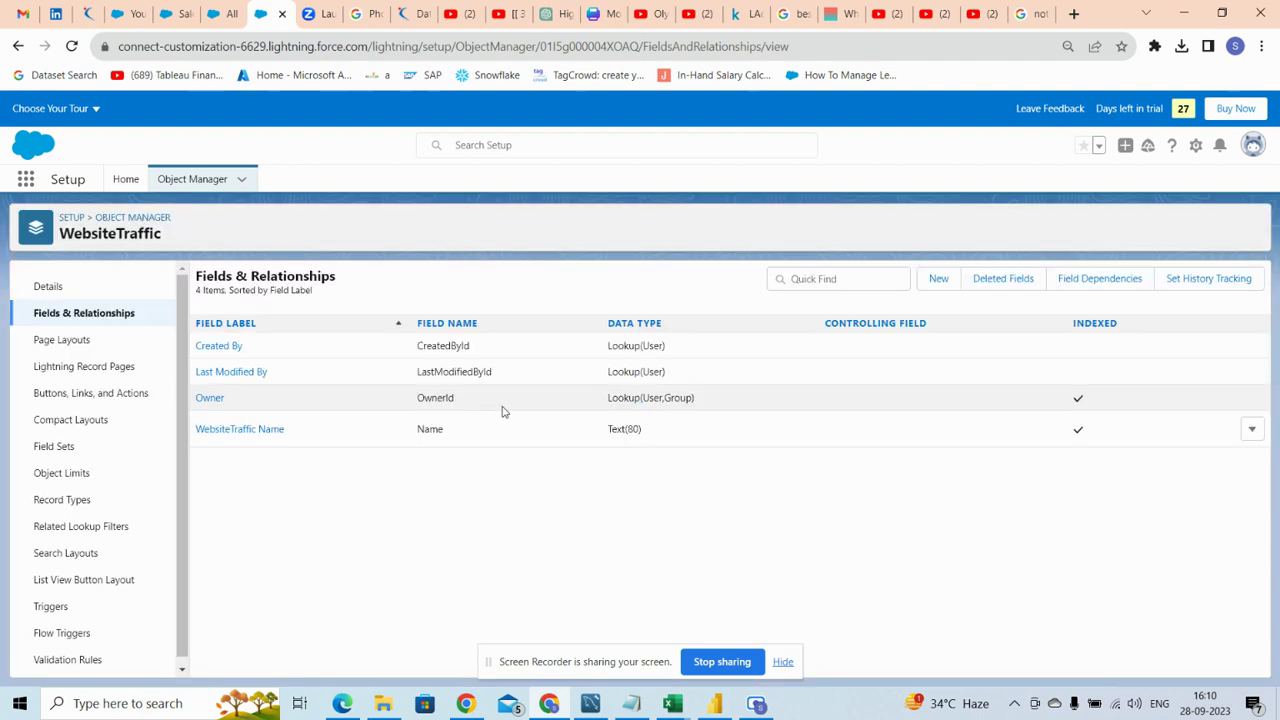
left_click(946, 284)
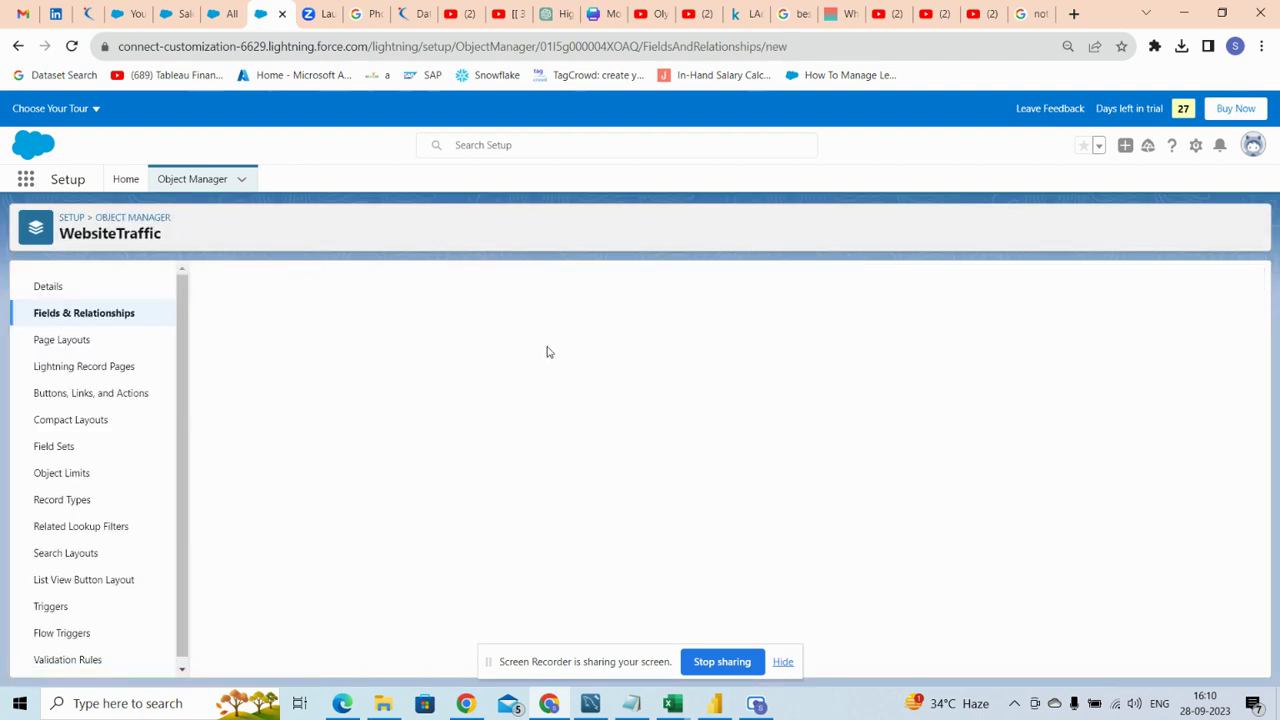
scroll(257, 507, "down", 2)
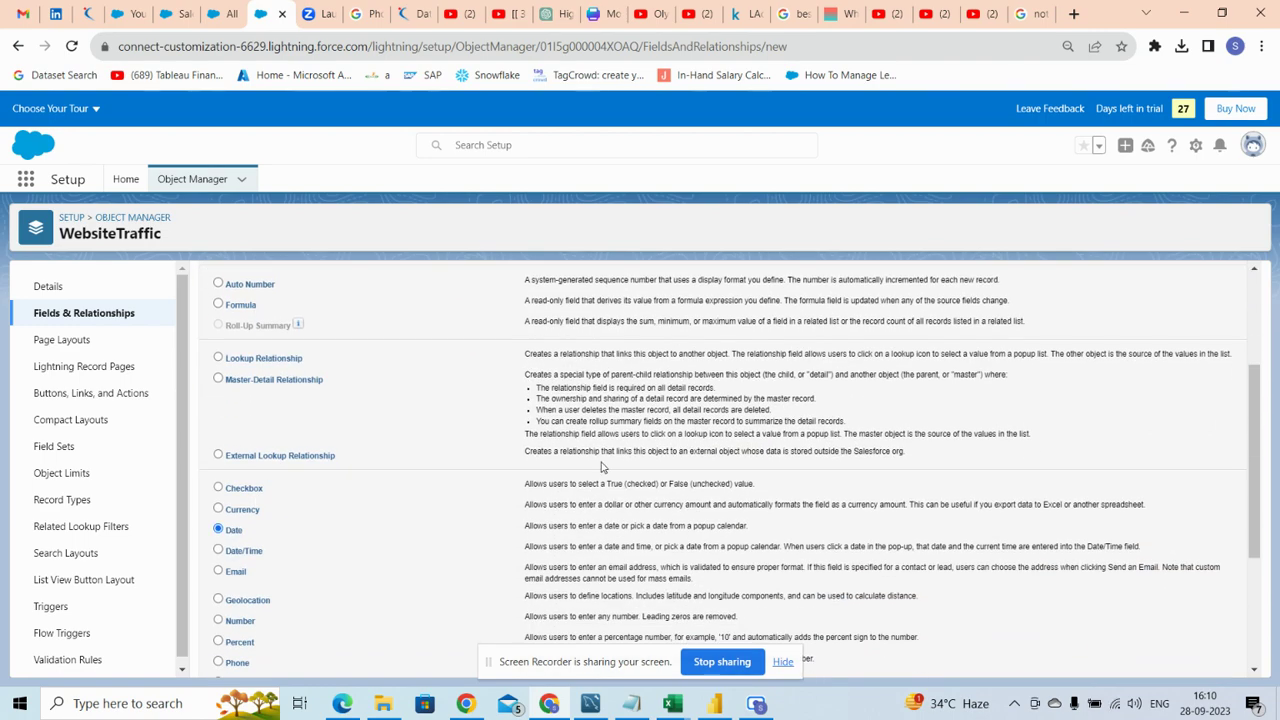
scroll(601, 465, "down", 2)
scroll(601, 463, "up", 4)
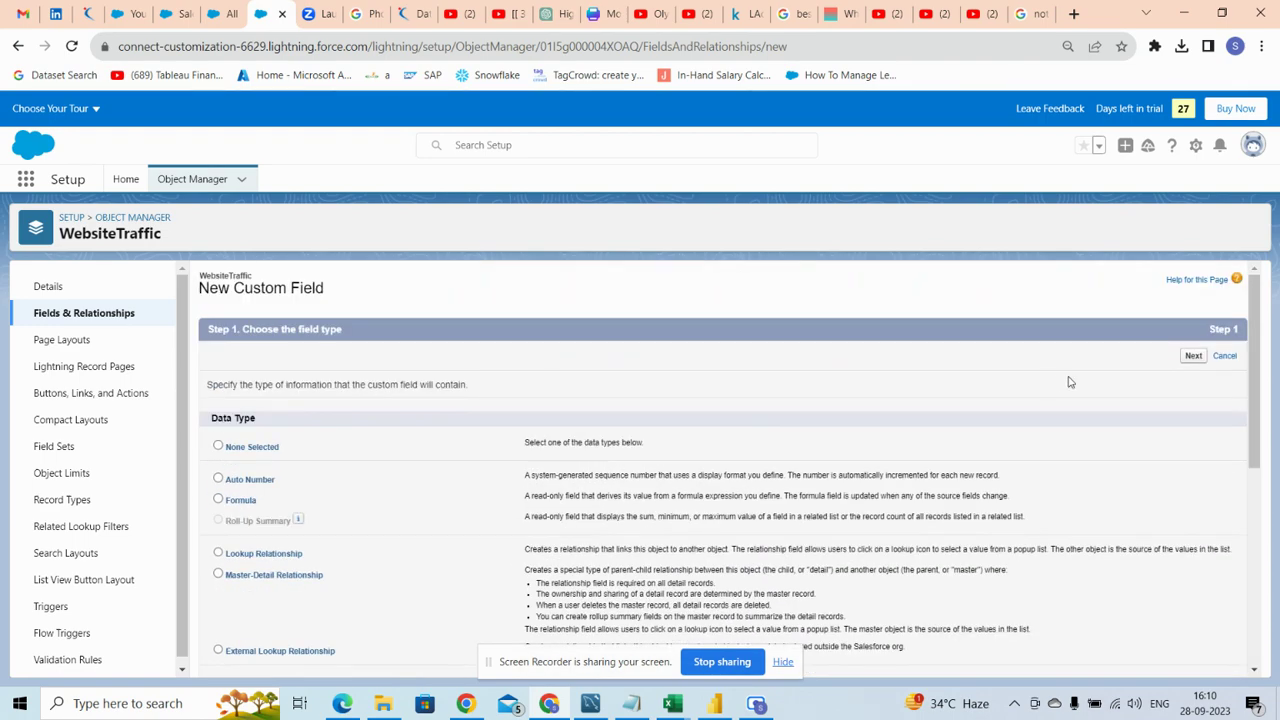
left_click(1185, 357)
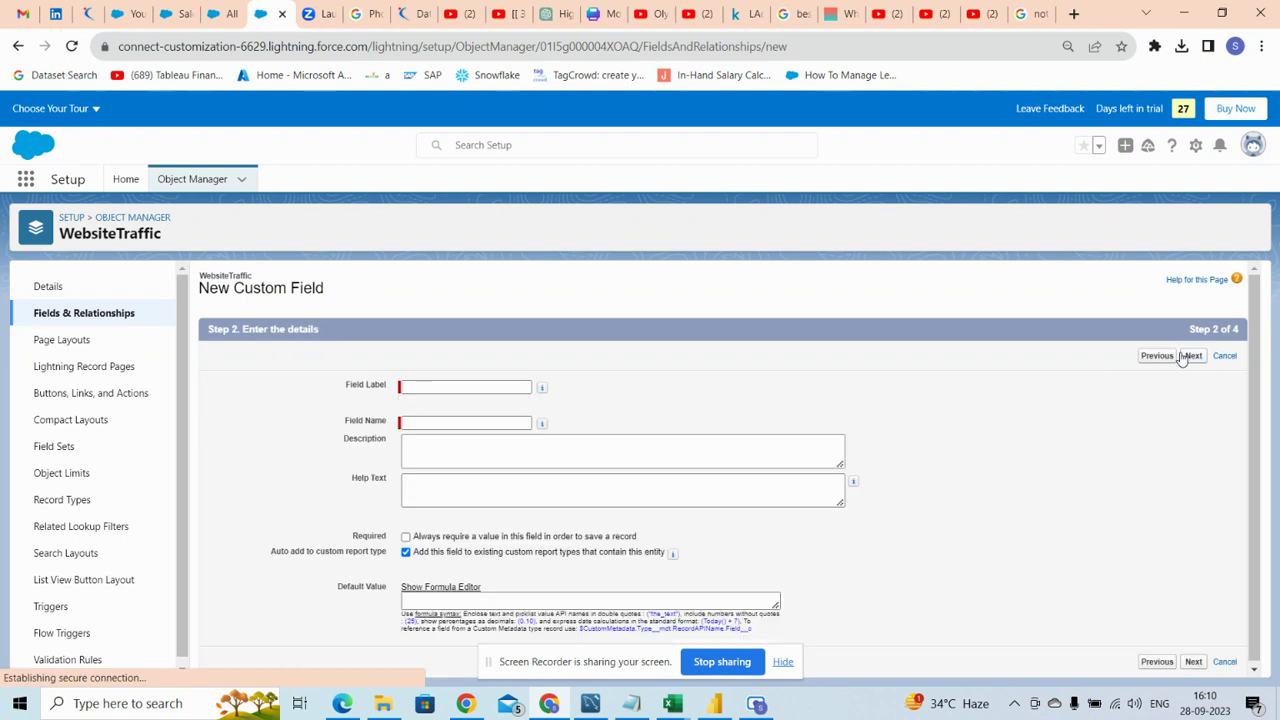
- Label the field Date, keep the default field-level security and page layout, and save it, continuing with another new field
left_click(459, 386)
type("Date")
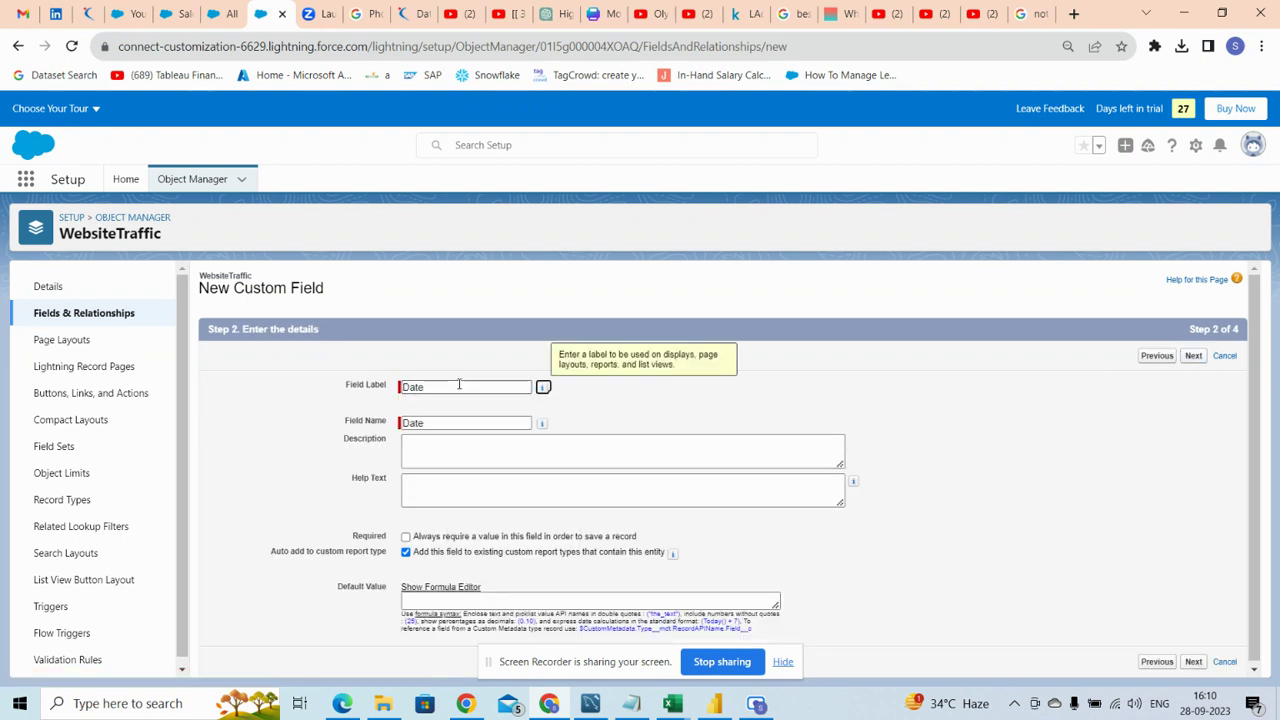
key("Tab")
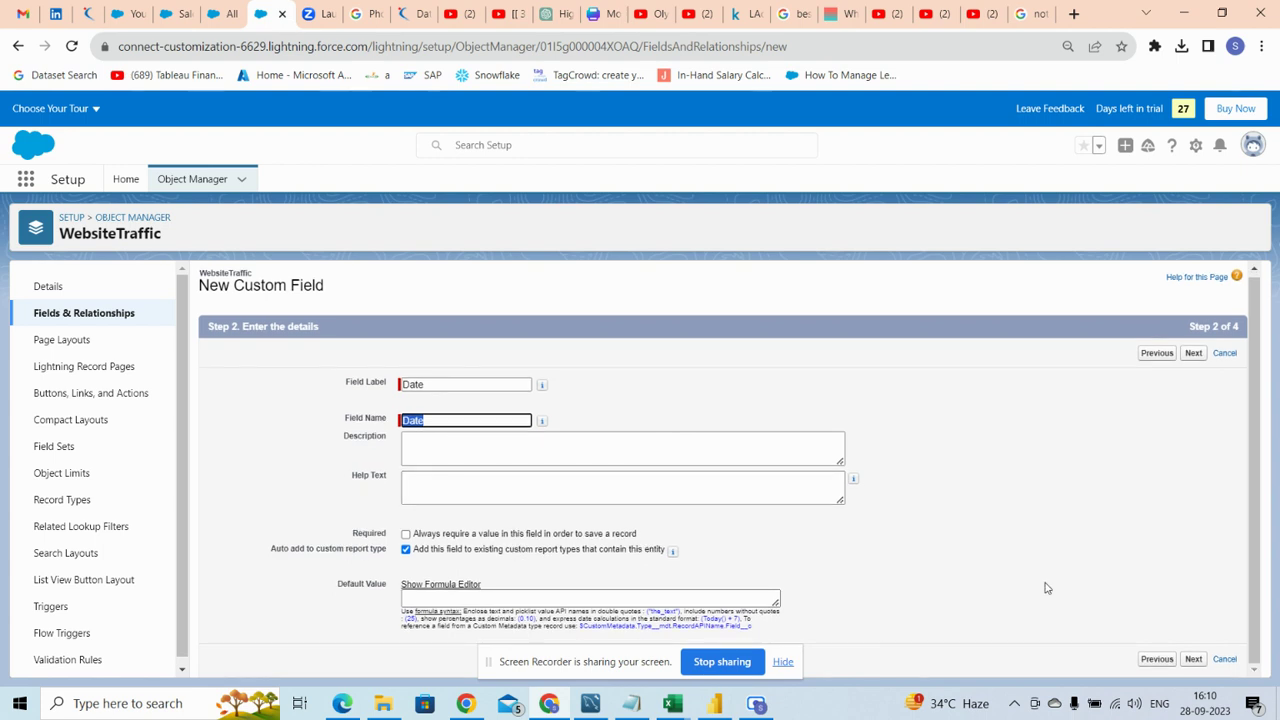
left_click(1195, 660)
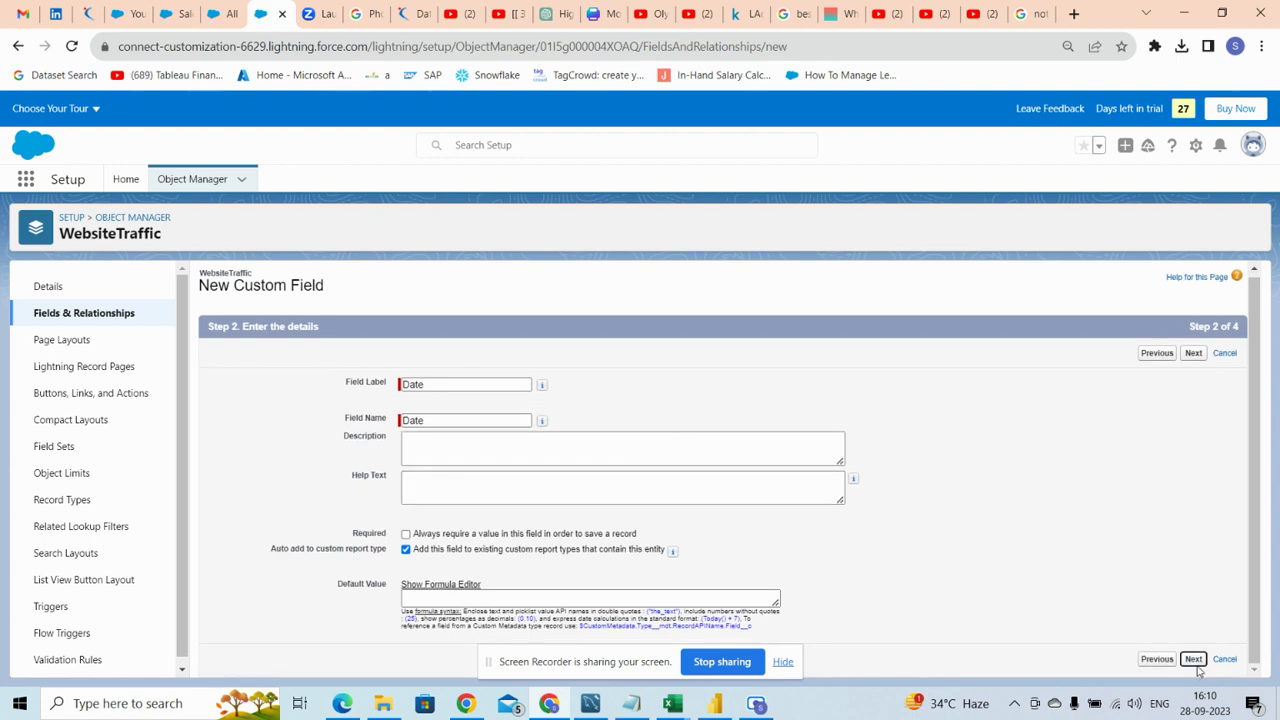
scroll(1199, 668, "down", 2)
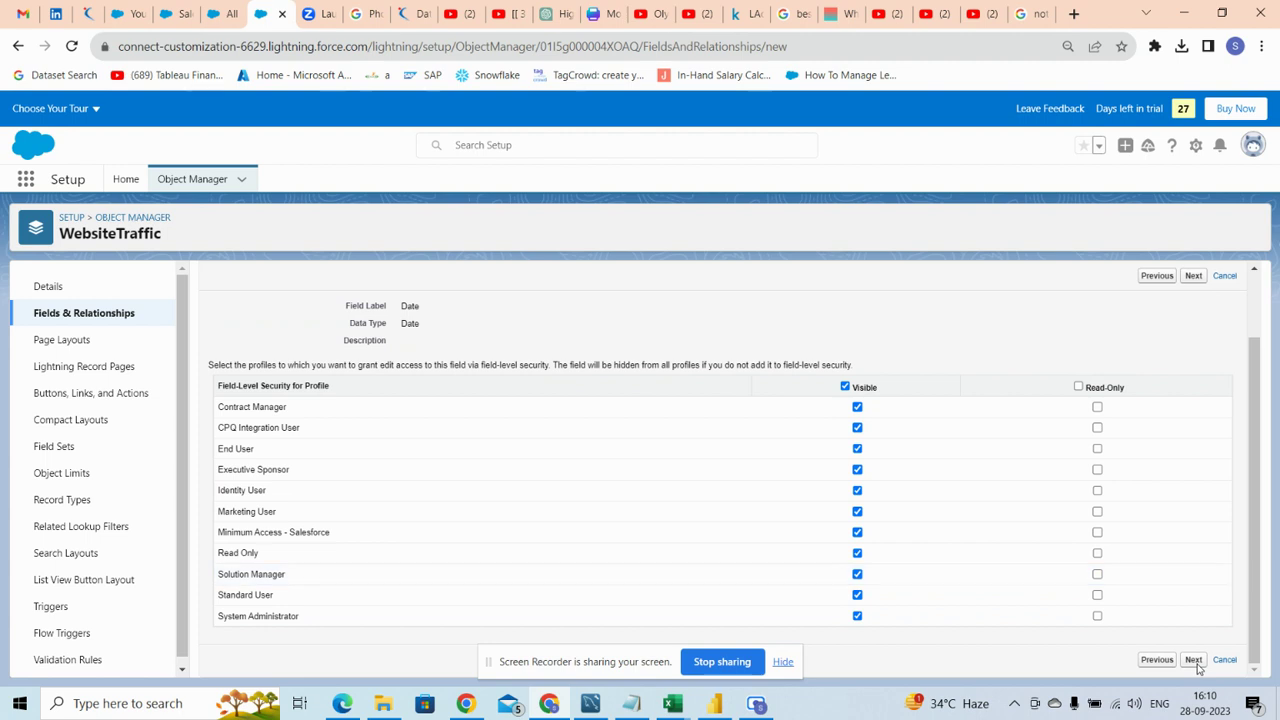
left_click(1196, 664)
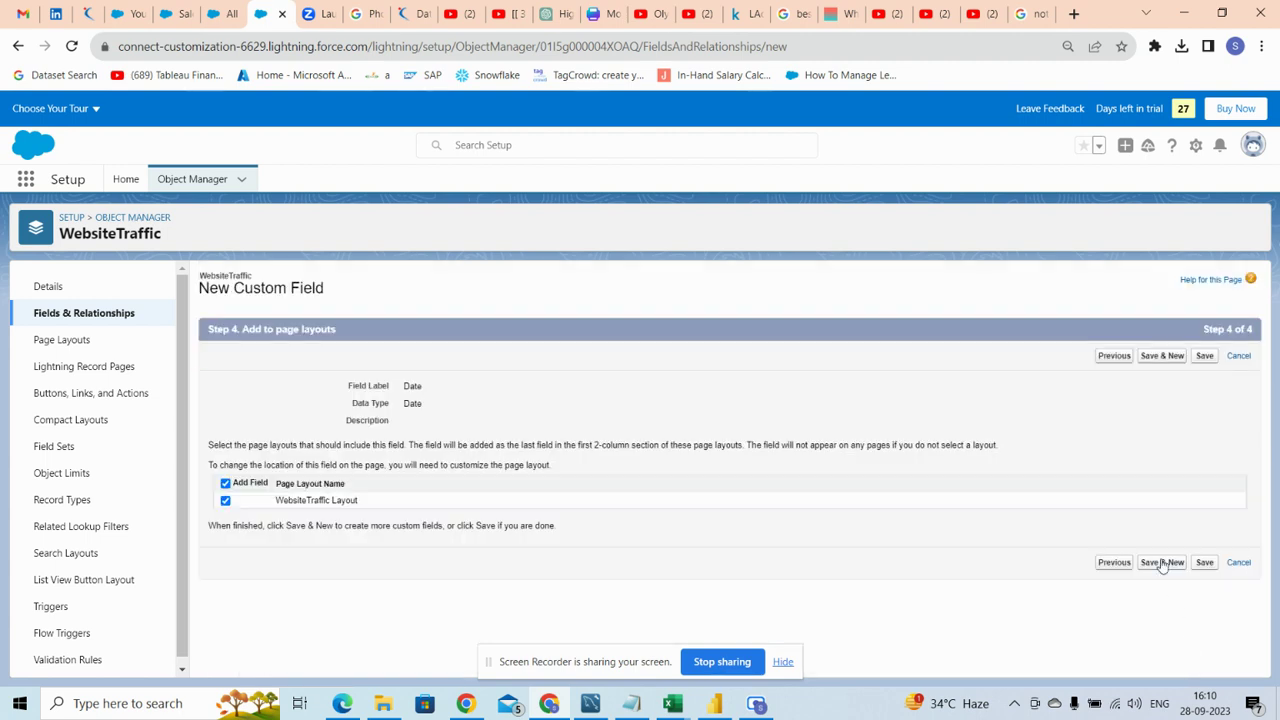
left_click(1162, 563)
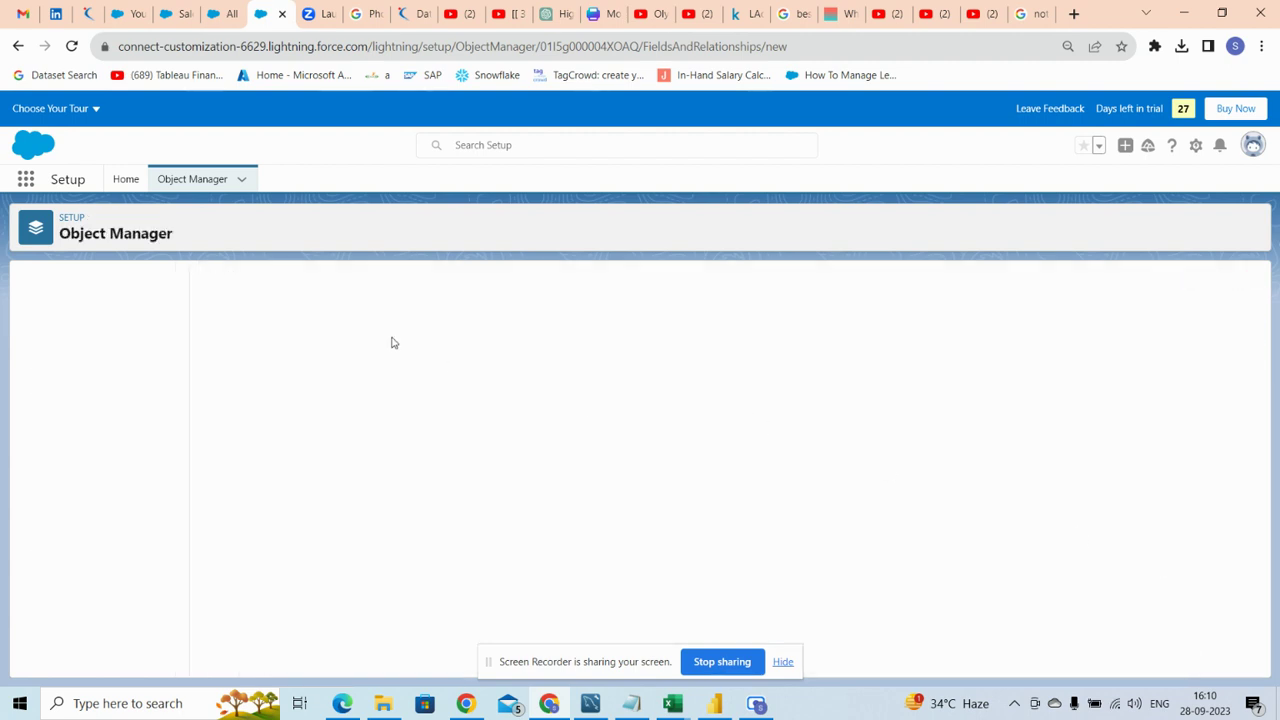
- Choose the Text data type for the new field and label it Device Category
scroll(330, 500, "down", 5)
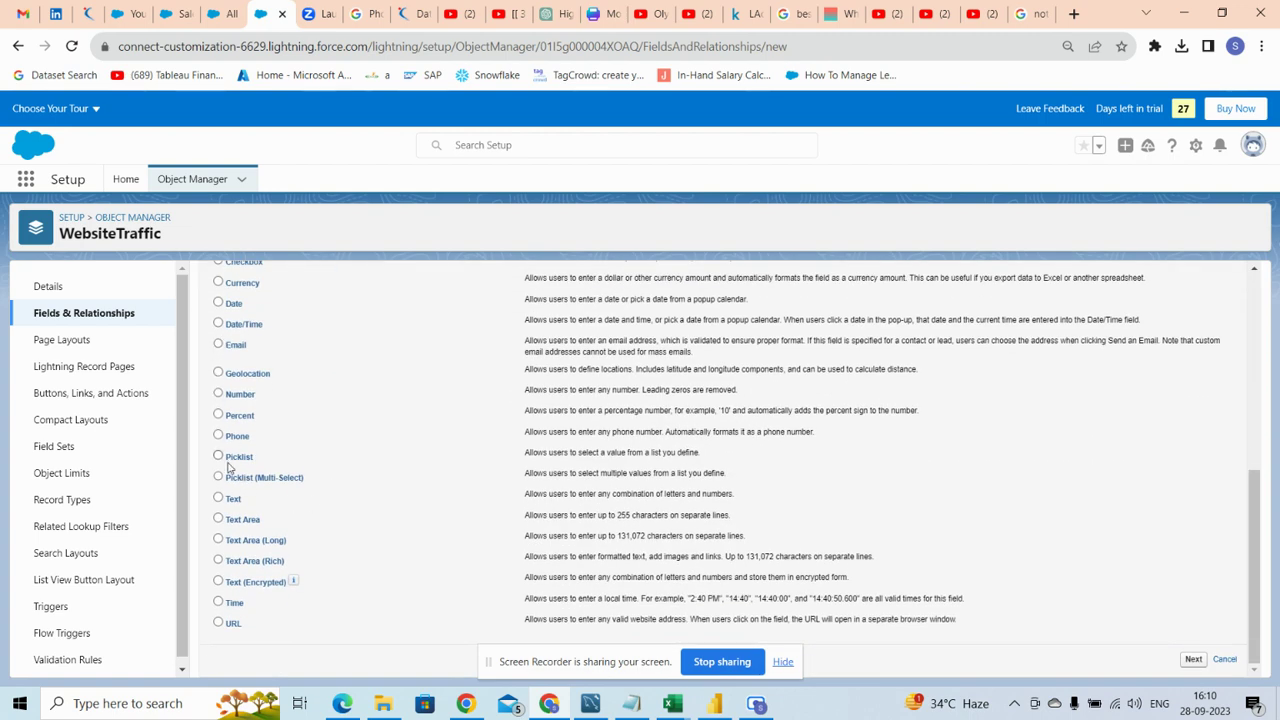
left_click(218, 498)
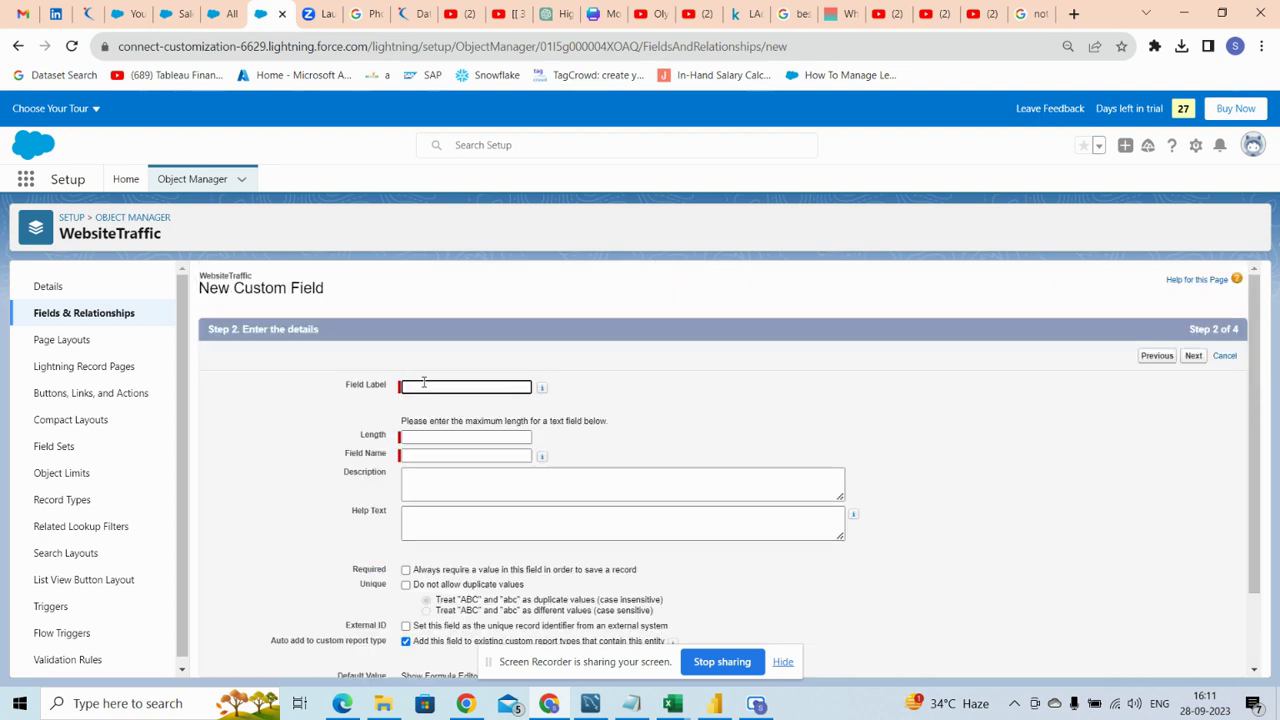
left_click(424, 386)
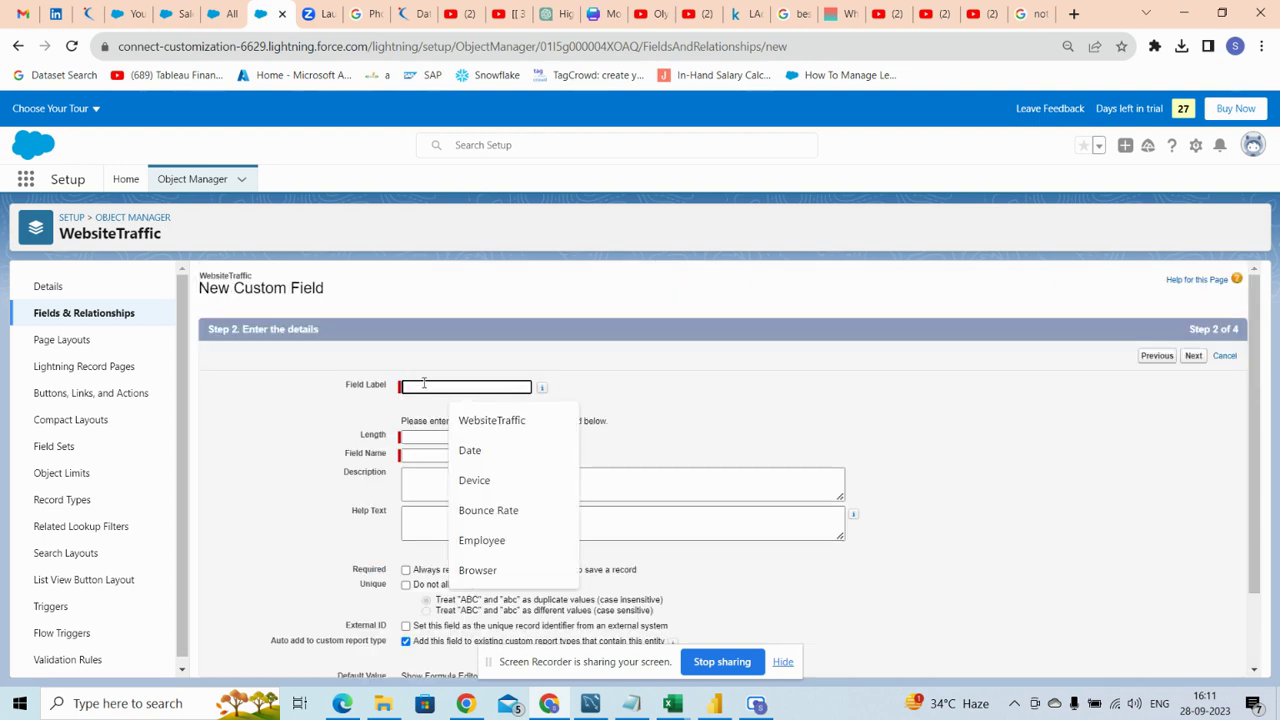
left_click(480, 488)
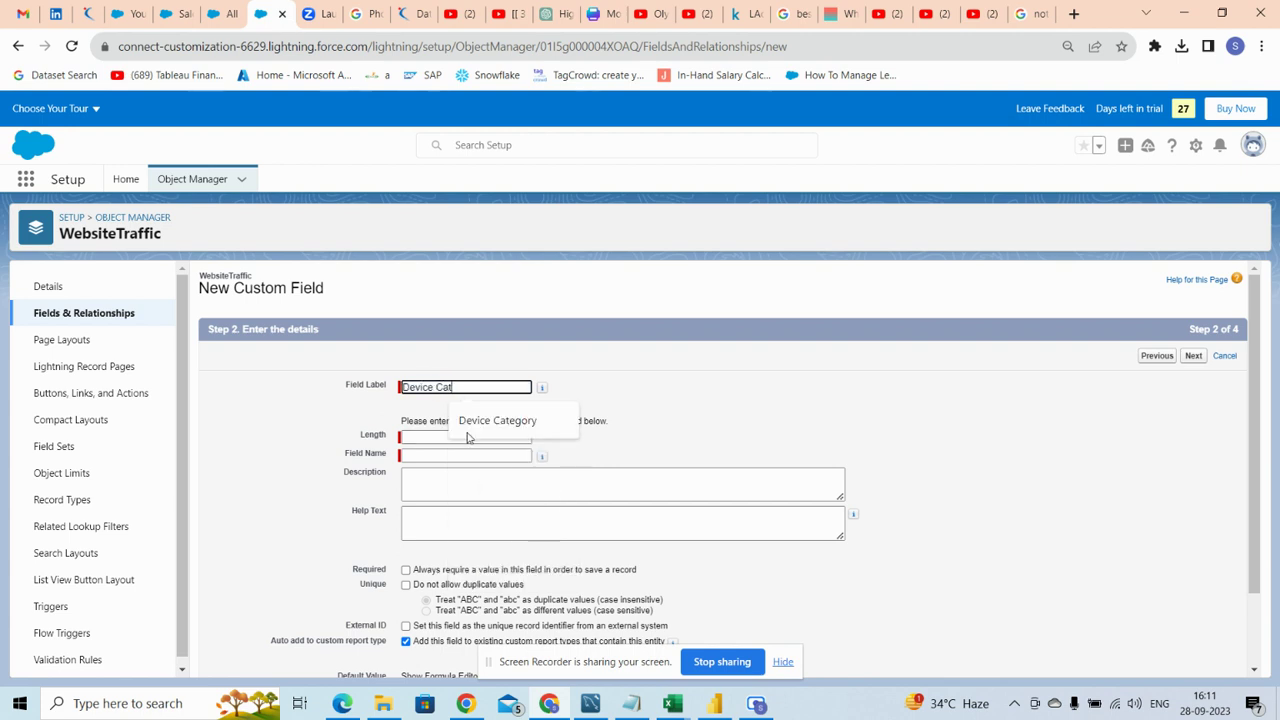
type("Category")
key("Tab")
scroll(688, 444, "down", 1)
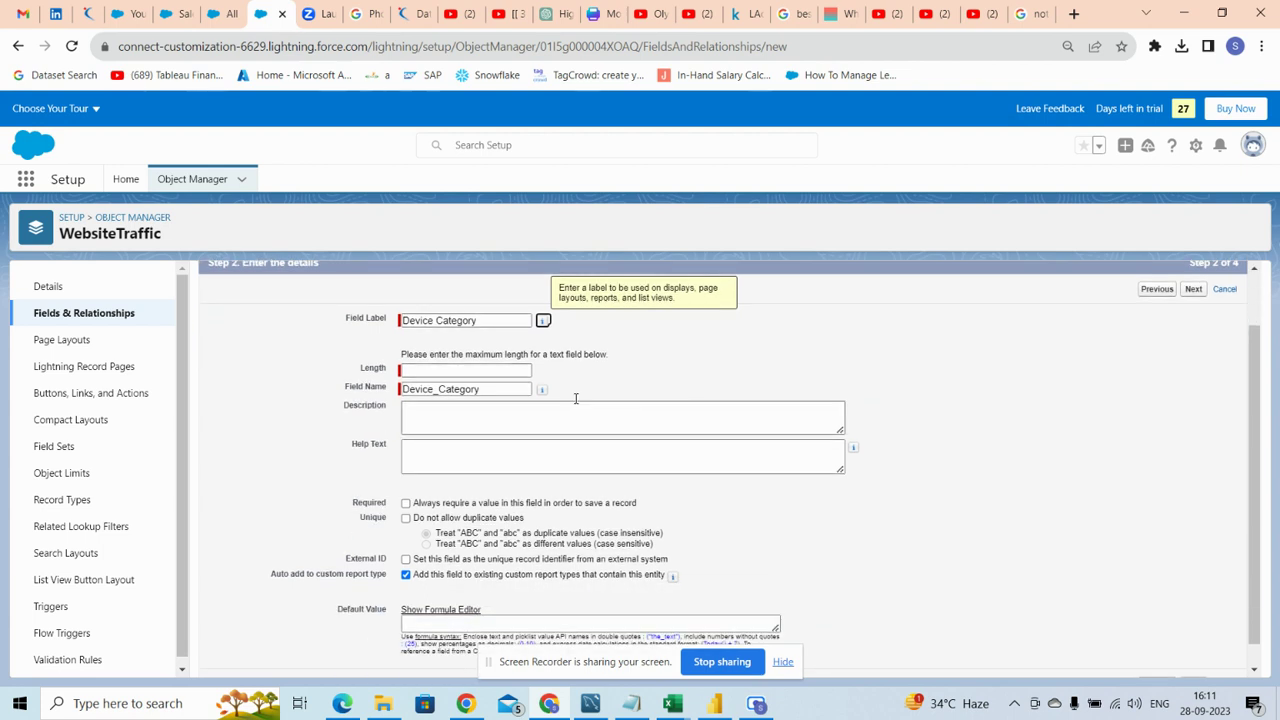
- Set the Device Category field's length to 255 and proceed to its field-level security settings
left_click(477, 371)
type("255")
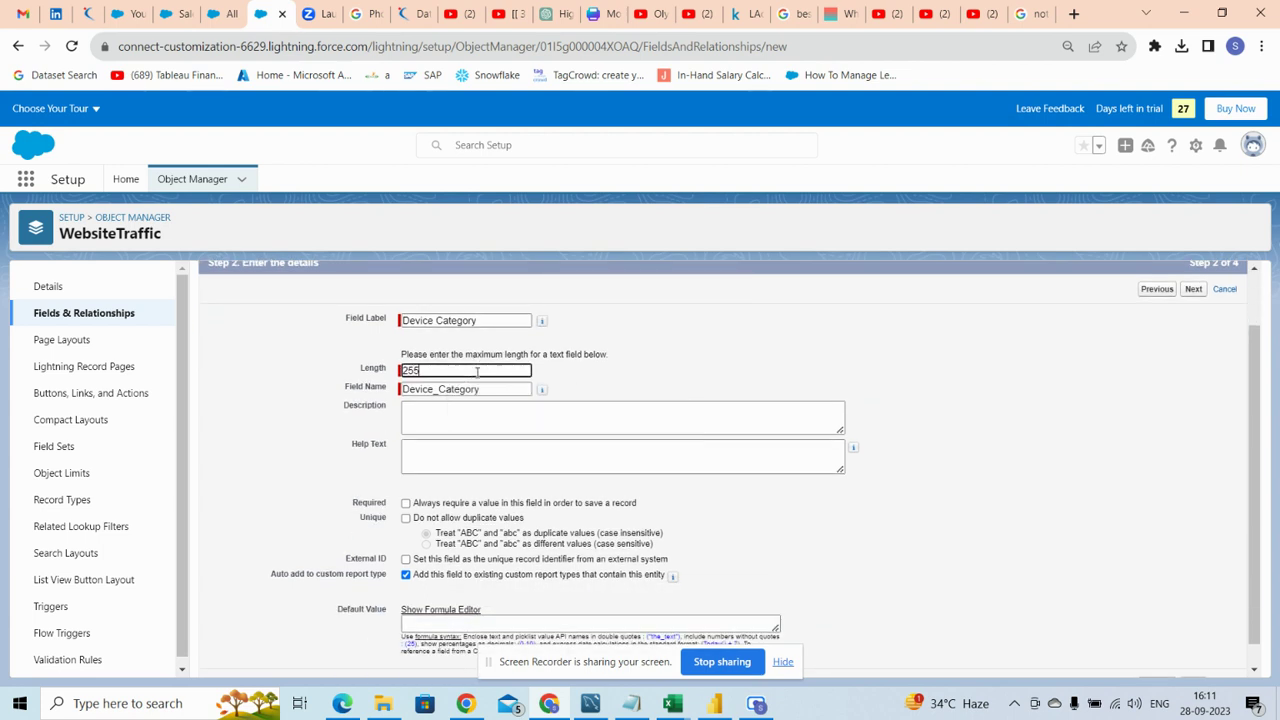
left_click(733, 490)
scroll(733, 491, "down", 1)
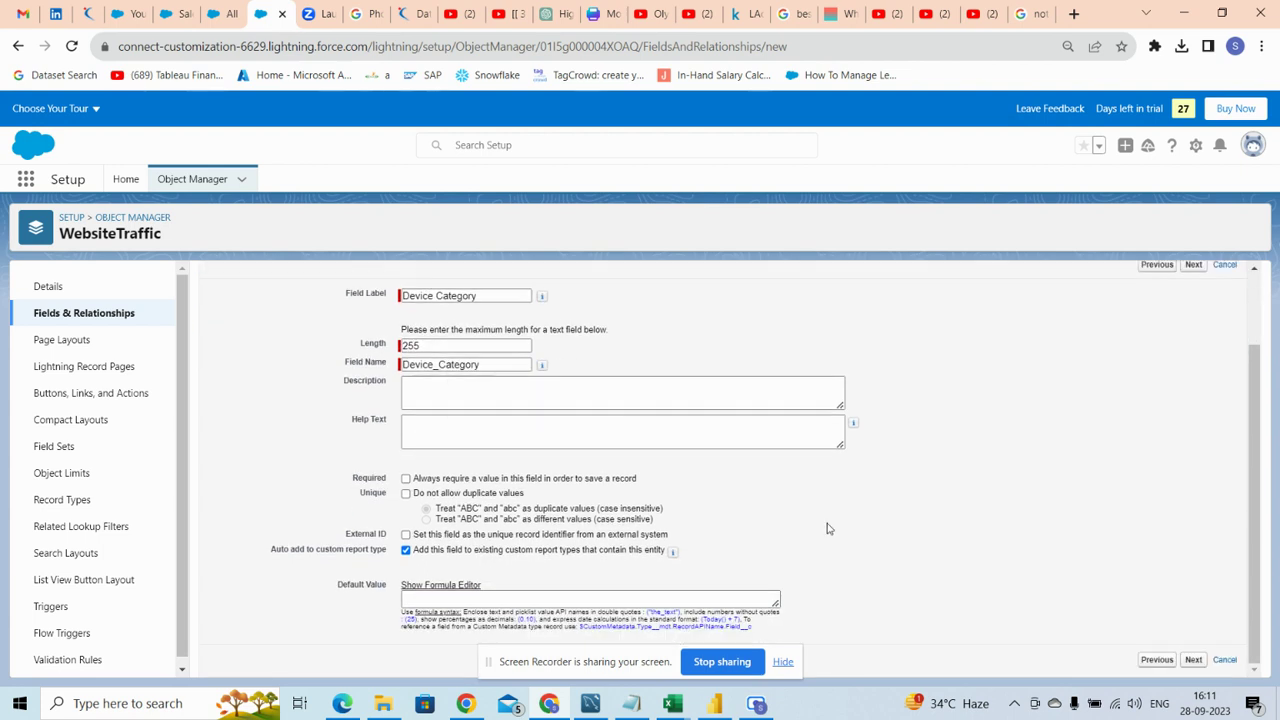
left_click(1193, 660)
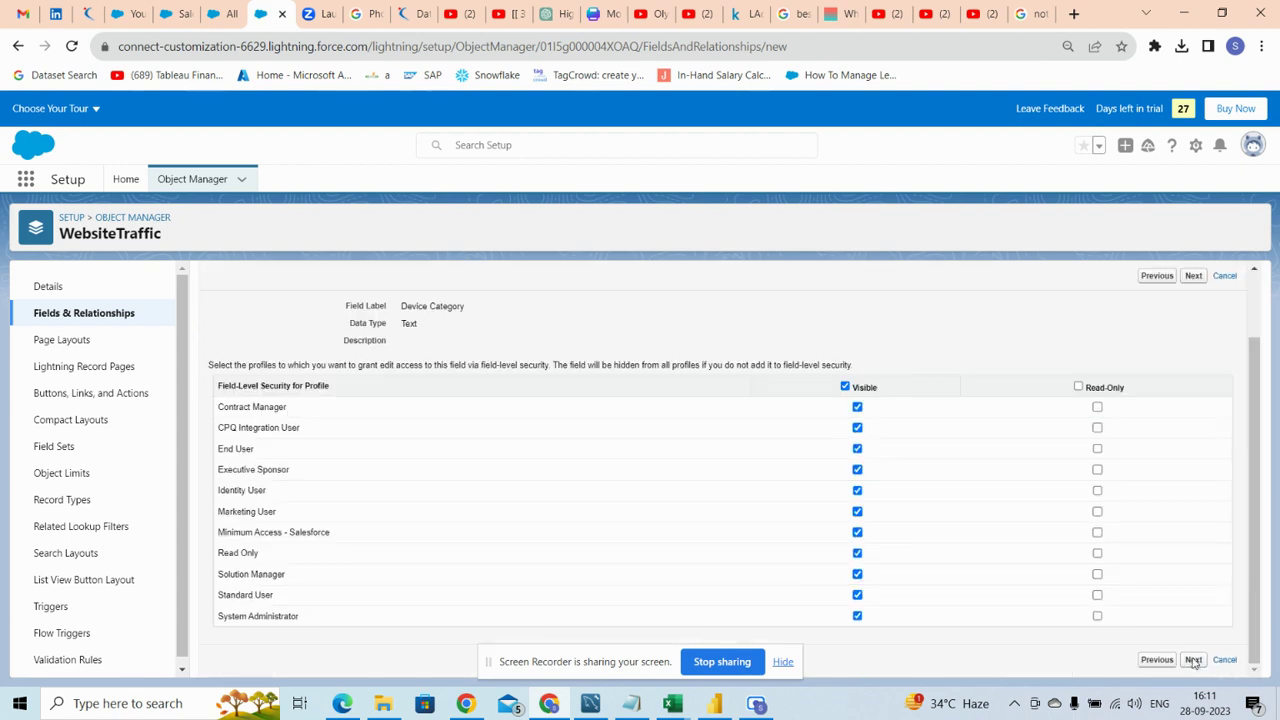
- Save the Device Category field with the default security and page layout, and choose the Text data type for another new field
left_click(1193, 660)
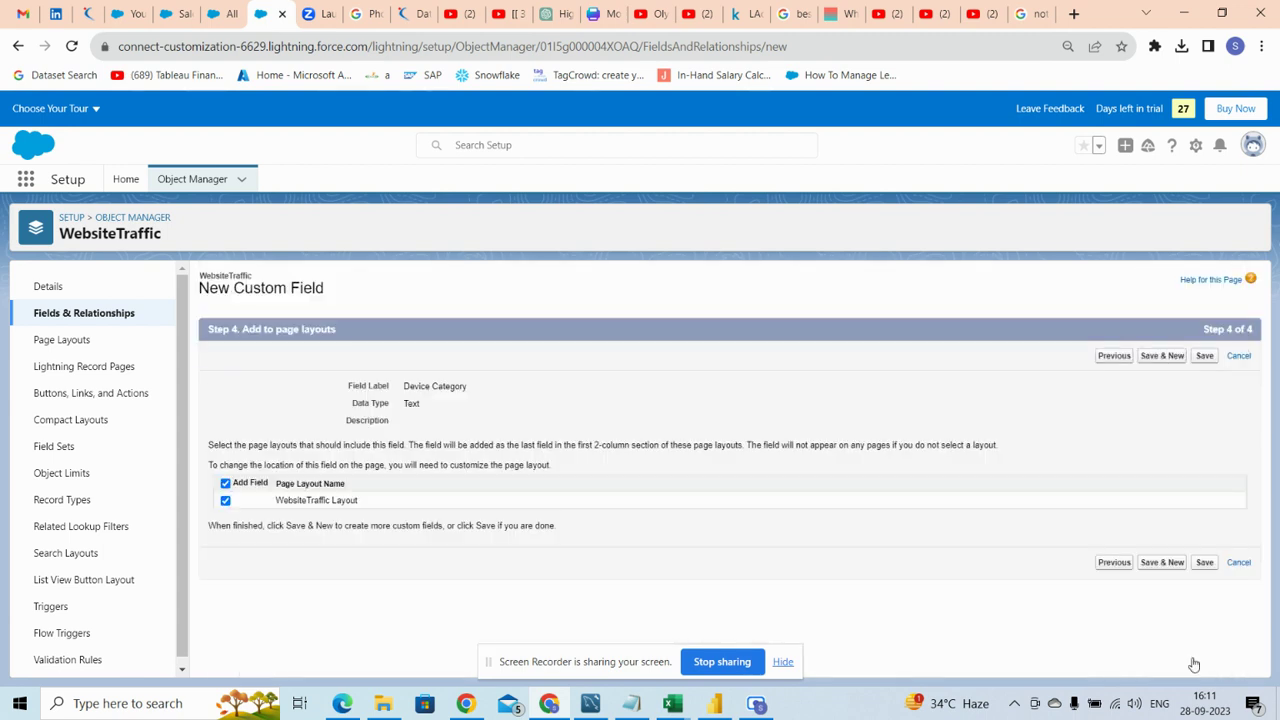
left_click(1163, 566)
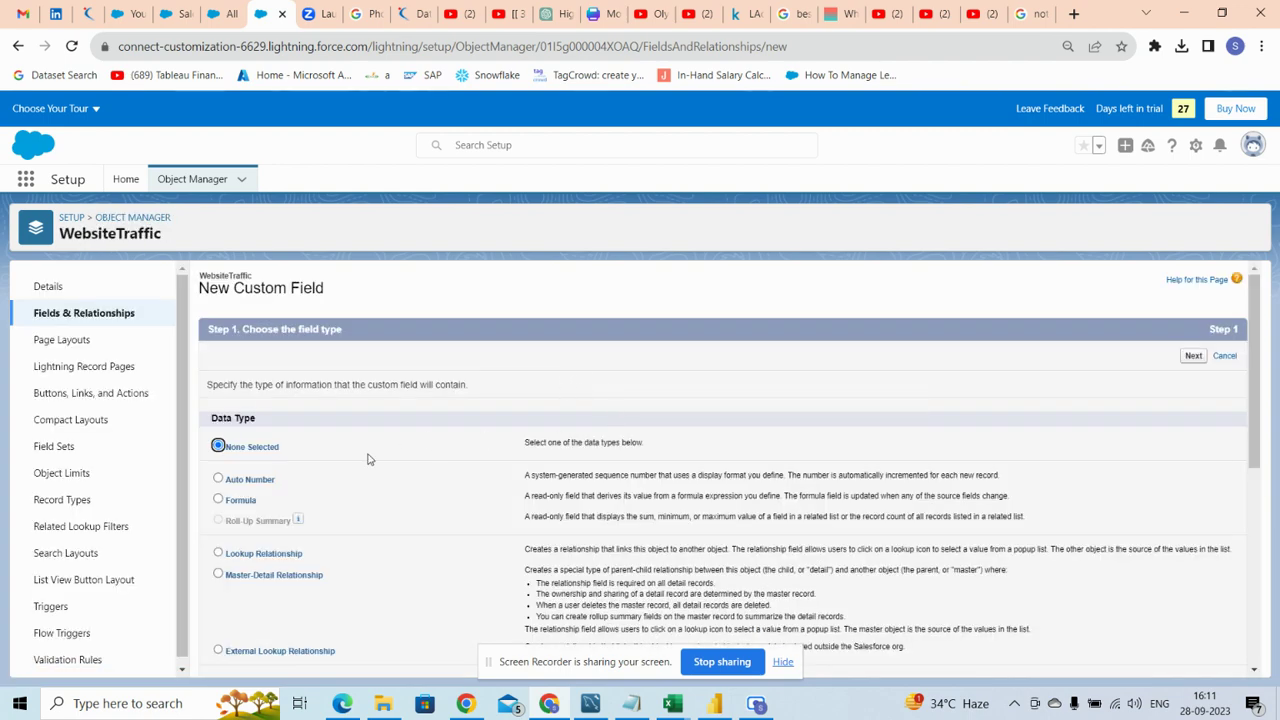
scroll(300, 500, "down", 6)
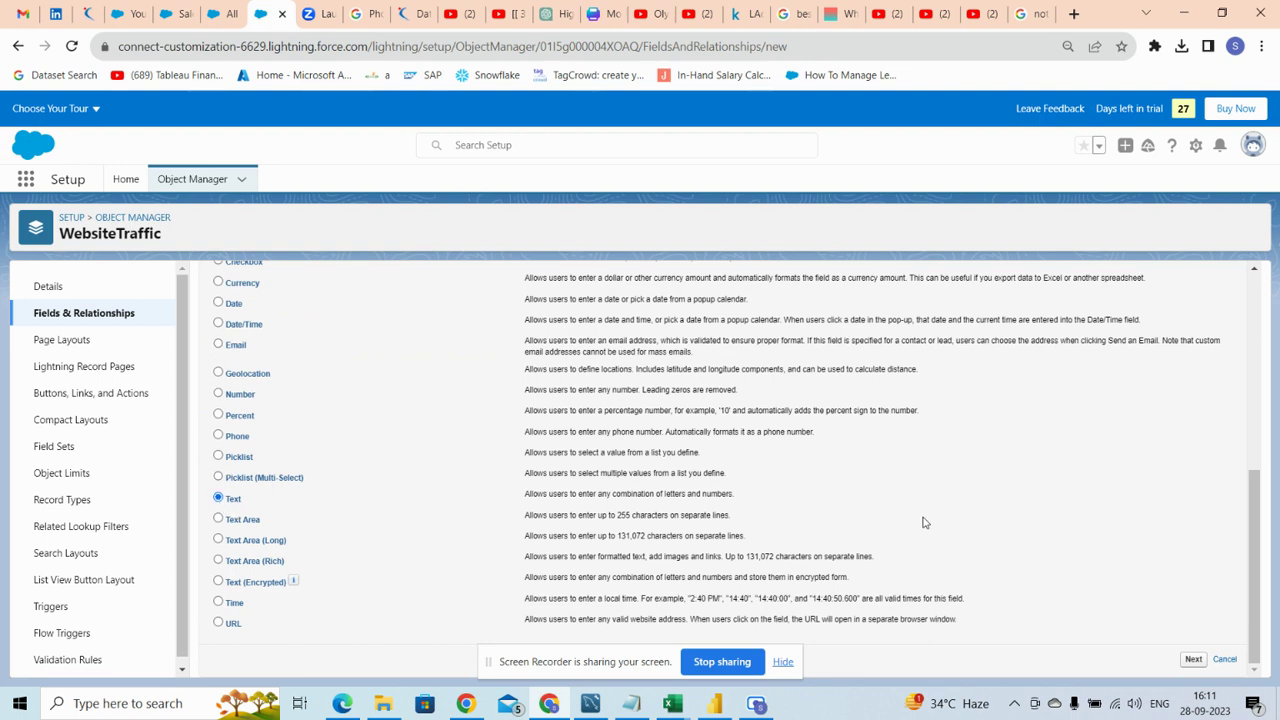
left_click(1193, 660)
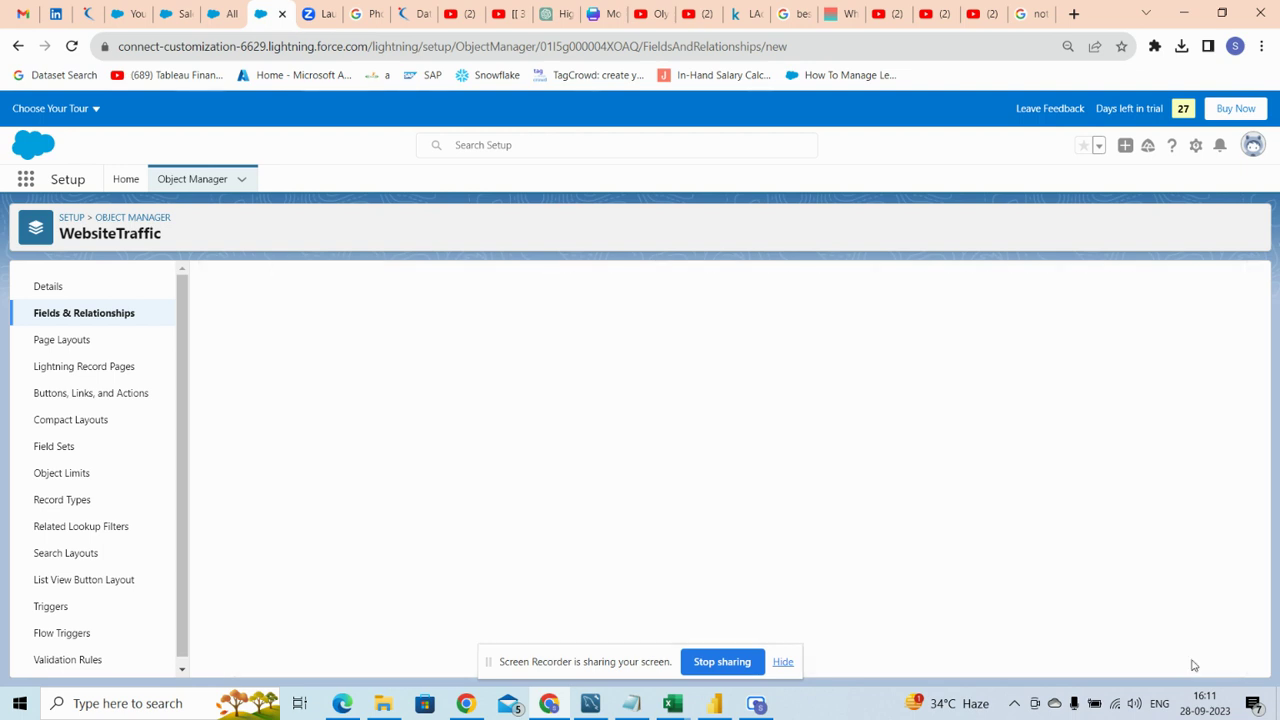
- Label the new text field Browser, using Browser as its field name too
left_click(513, 387)
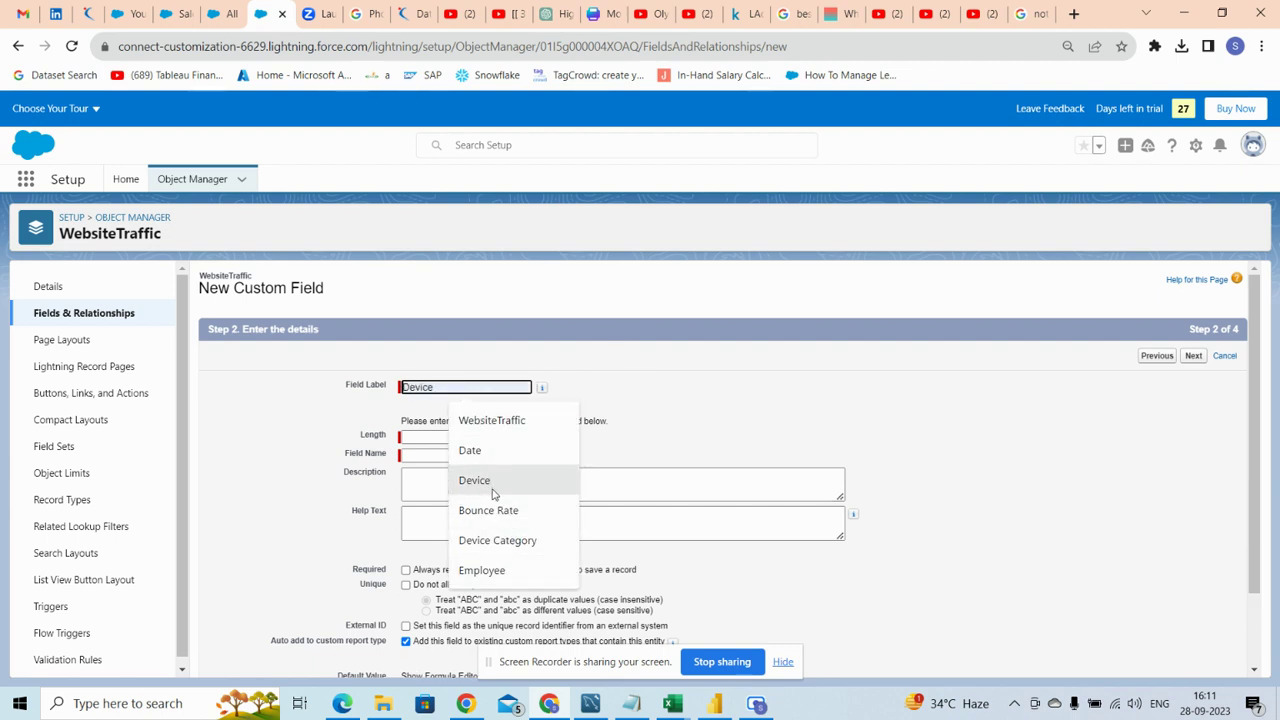
type("Br")
key("Tab")
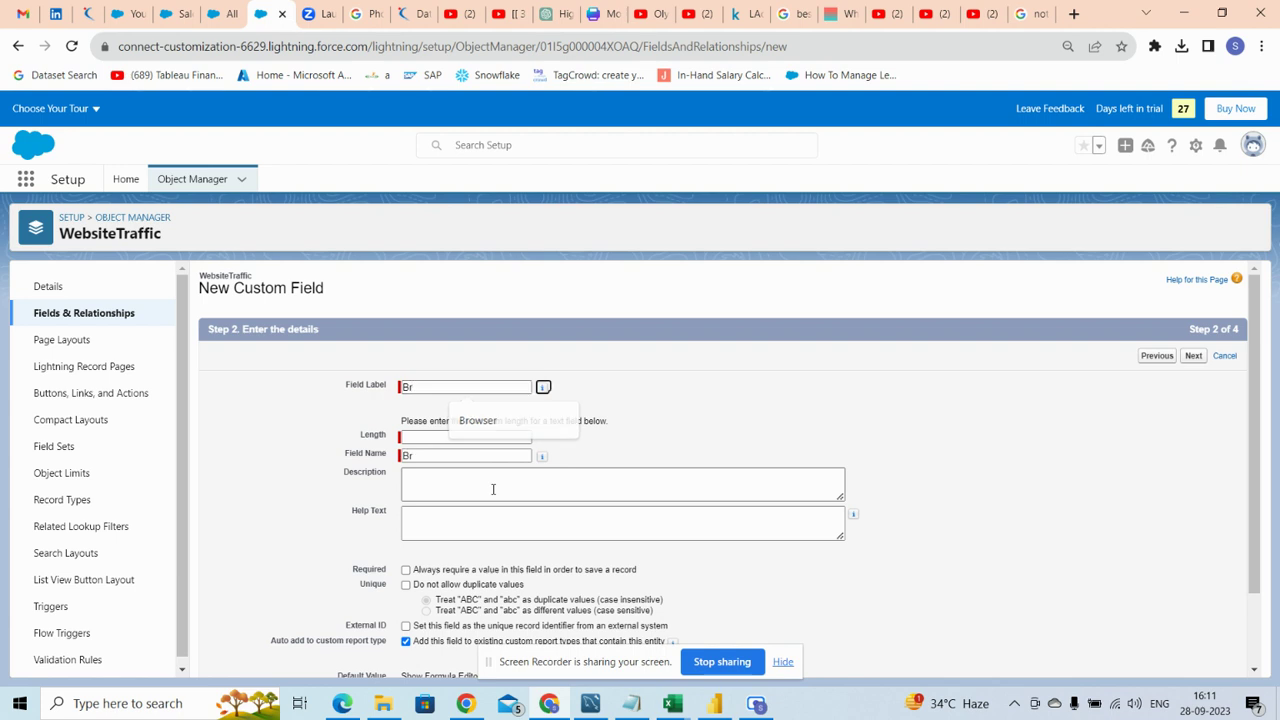
left_click(434, 387)
type("o")
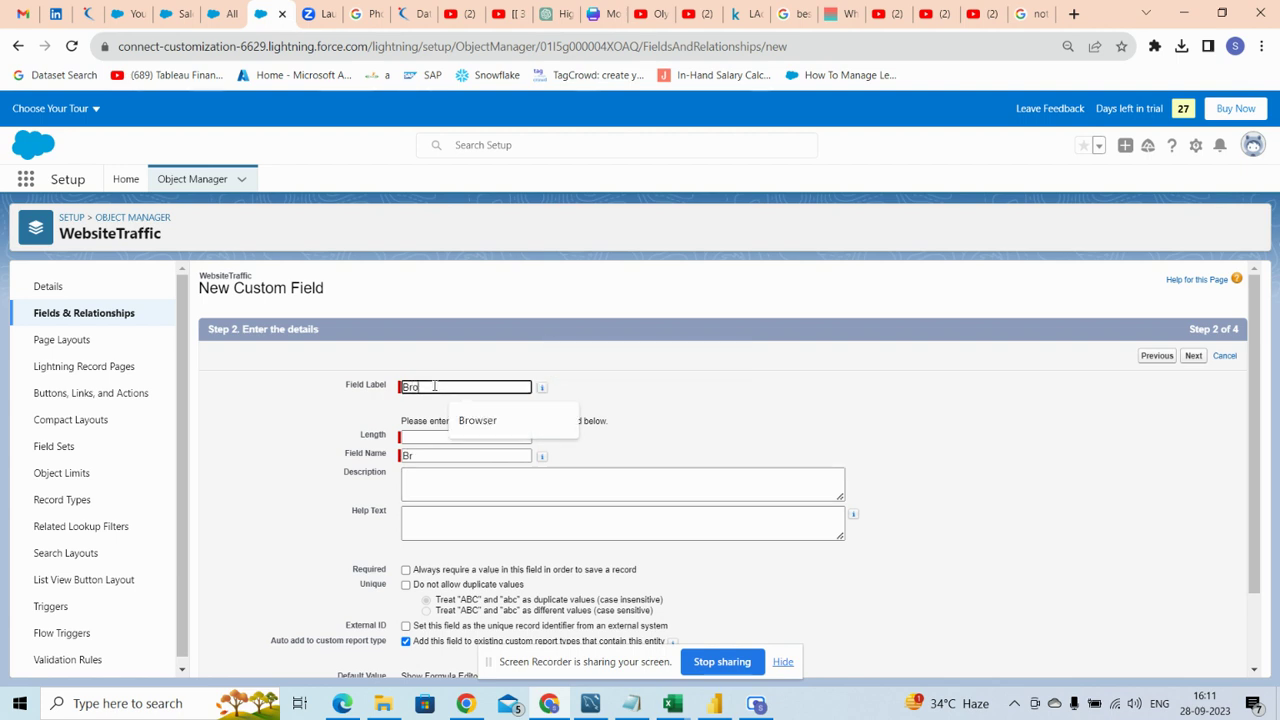
type("wser")
left_click(479, 421)
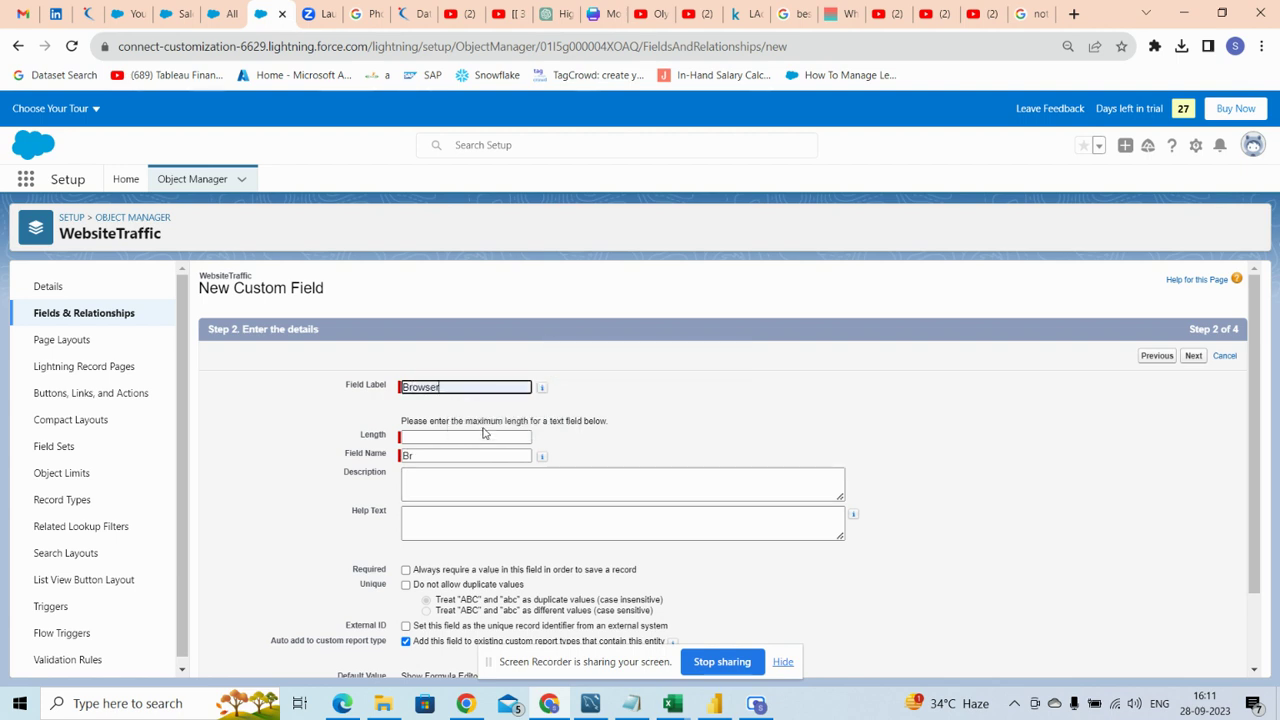
left_click(426, 455)
left_click(477, 489)
- Set the Browser field's length to 255 and save it with default security and page layout, continuing with another new field
left_click(502, 437)
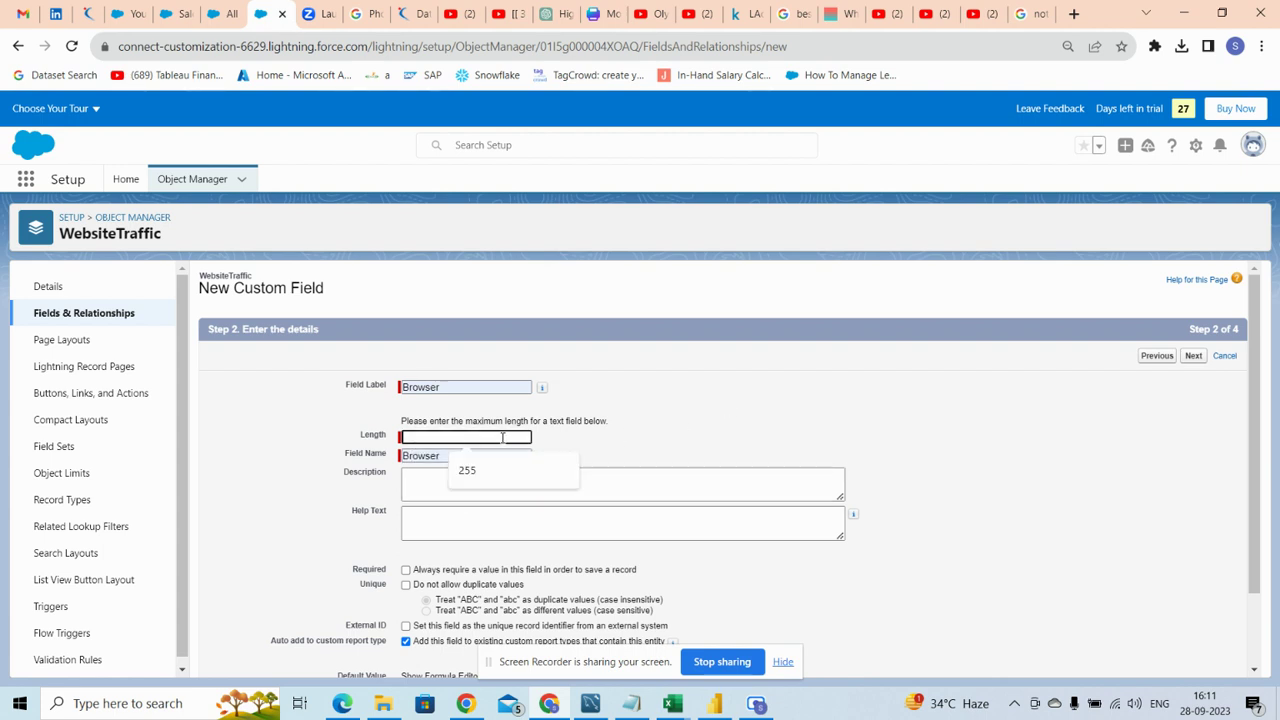
scroll(875, 473, "down", 1)
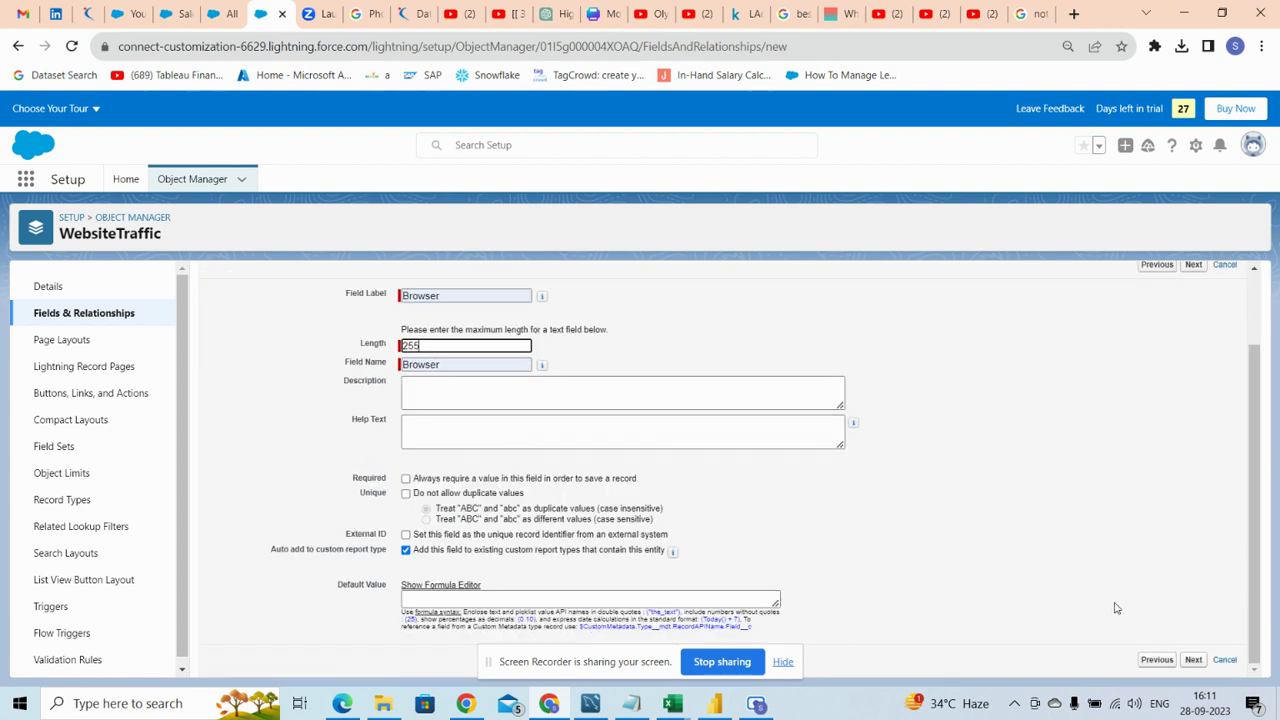
left_click(1193, 661)
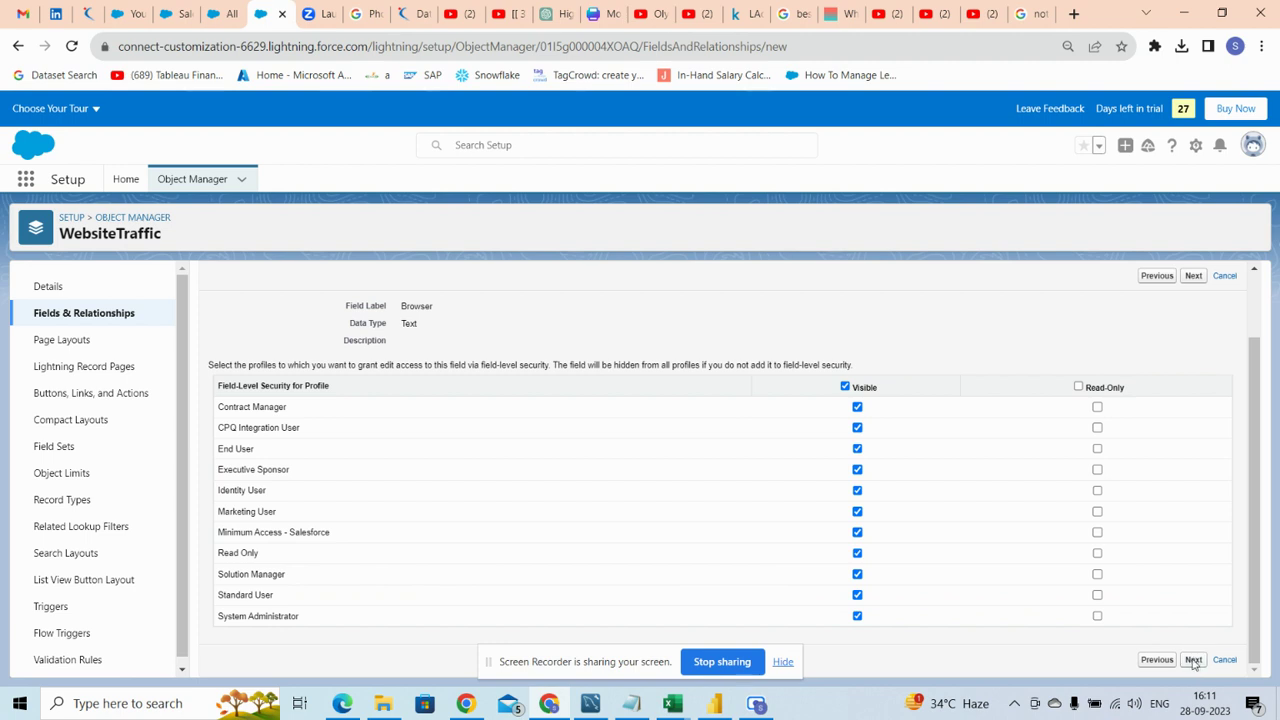
left_click(1193, 661)
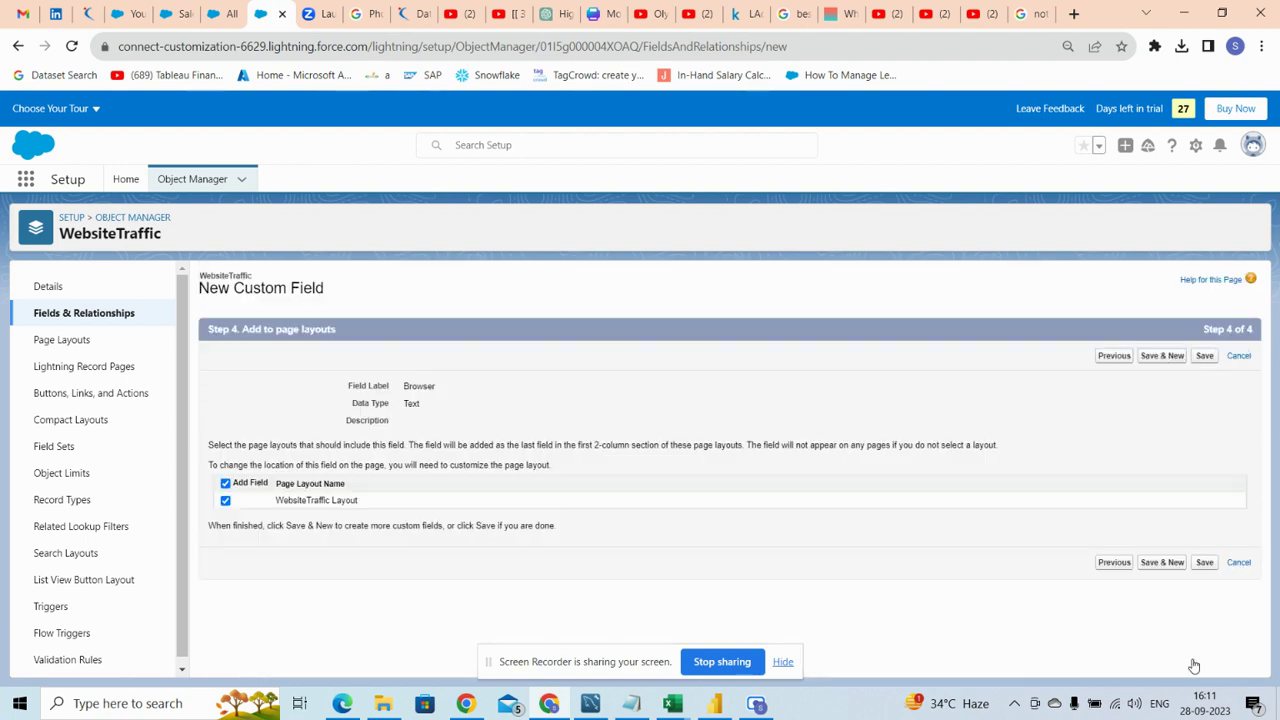
left_click(1168, 564)
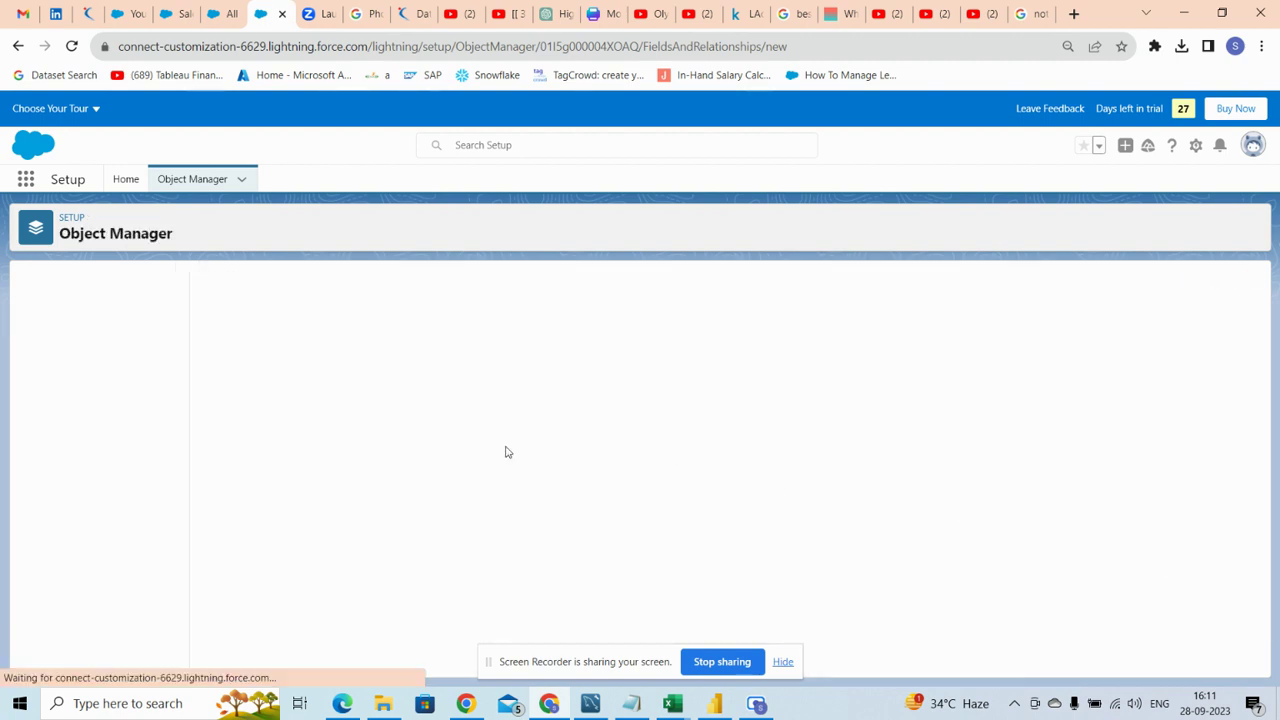
- Choose the Number data type for the new field and label it No. of Visitors
scroll(347, 468, "down", 10)
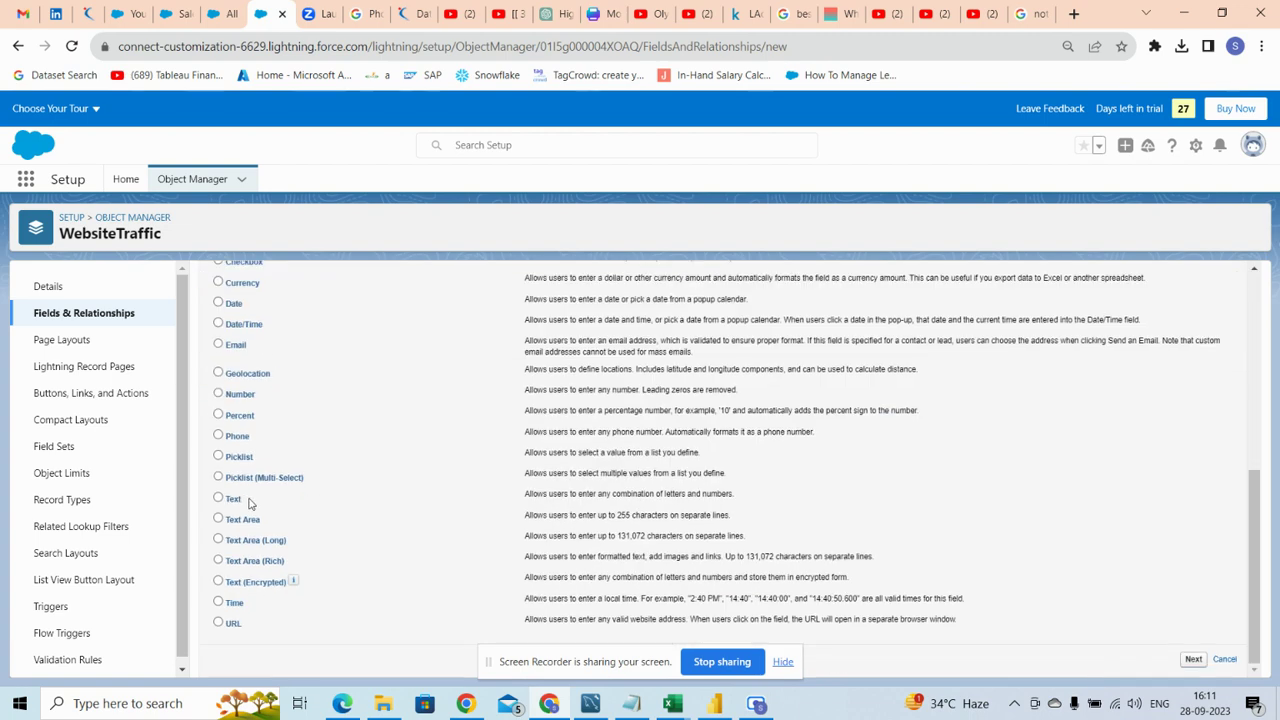
left_click(218, 394)
left_click(1193, 659)
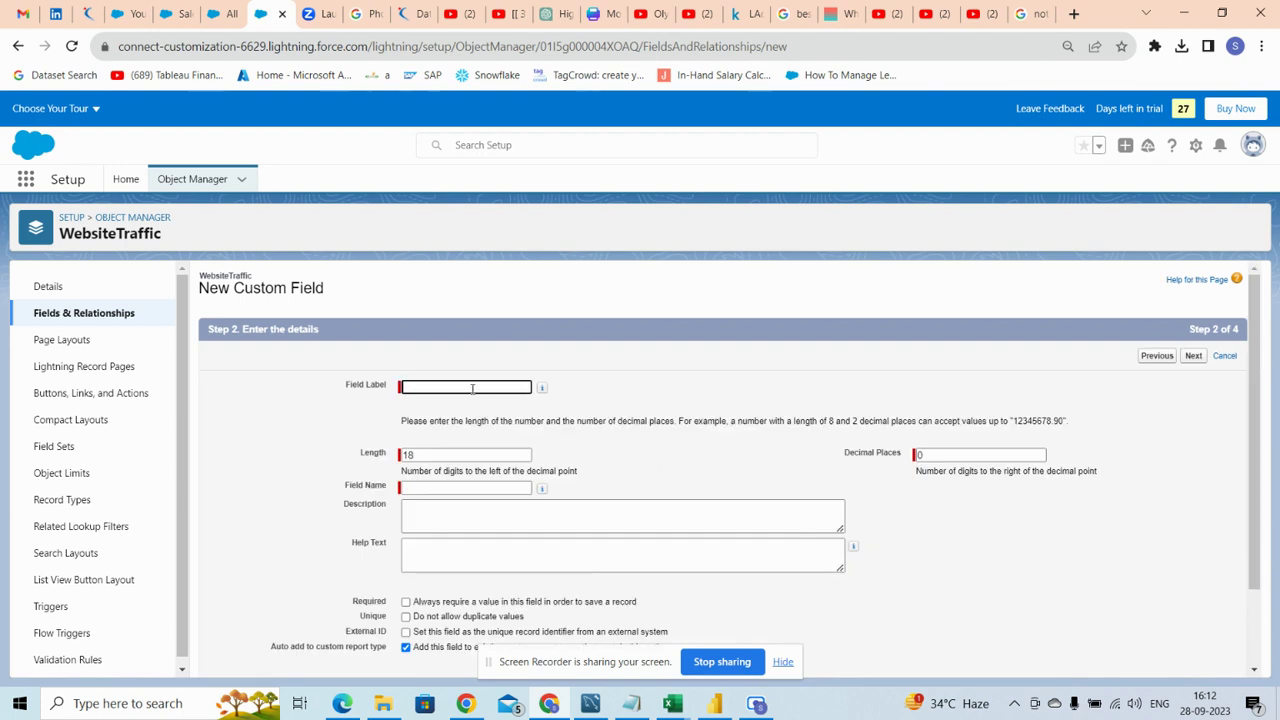
left_click(472, 389)
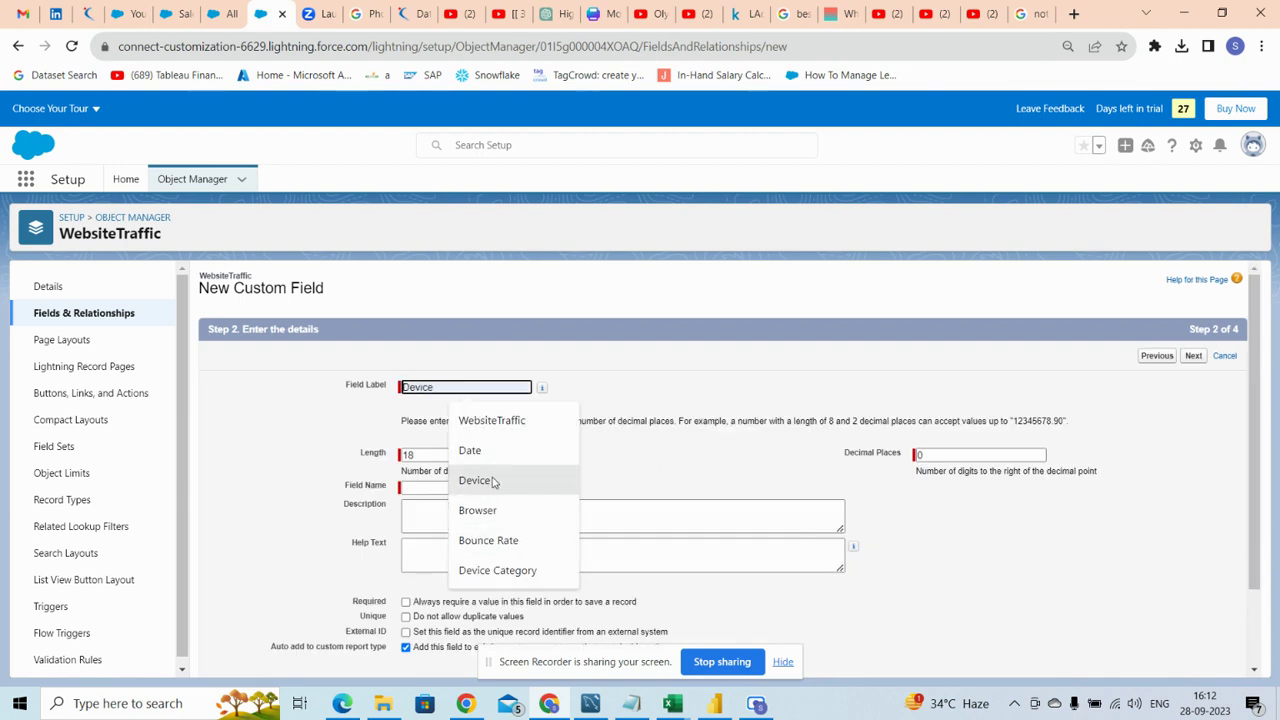
type("No")
left_click(487, 421)
left_click(626, 456)
- Keep the default number settings, field-level security and page layout for No. of Visitors and save it, continuing with another new field
scroll(1132, 588, "down", 1)
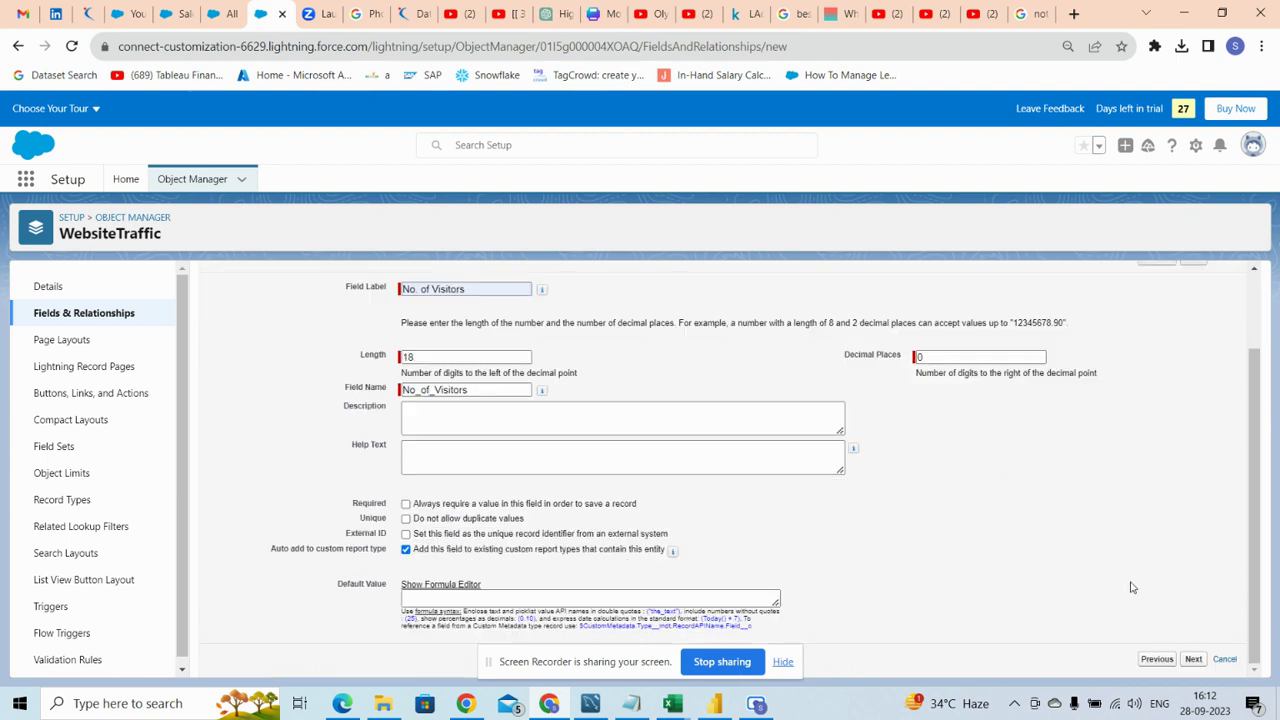
left_click(1193, 659)
scroll(1196, 665, "down", 1)
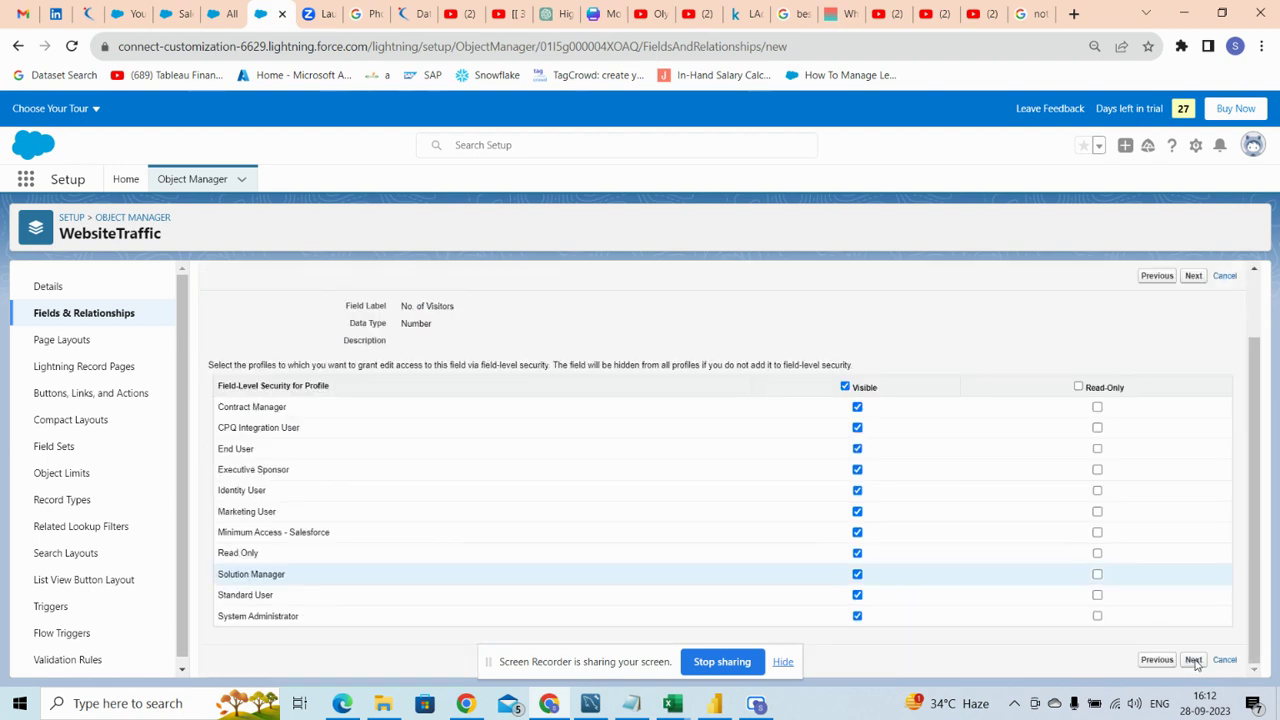
left_click(1193, 660)
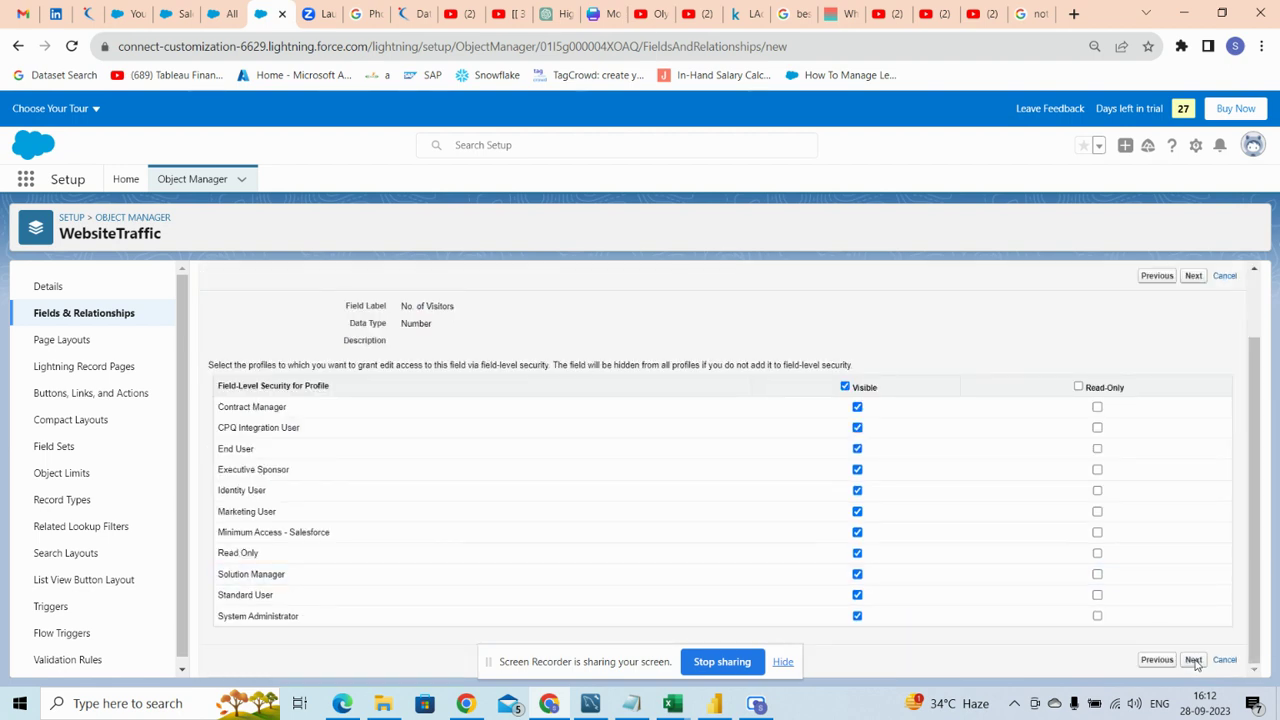
left_click(1155, 564)
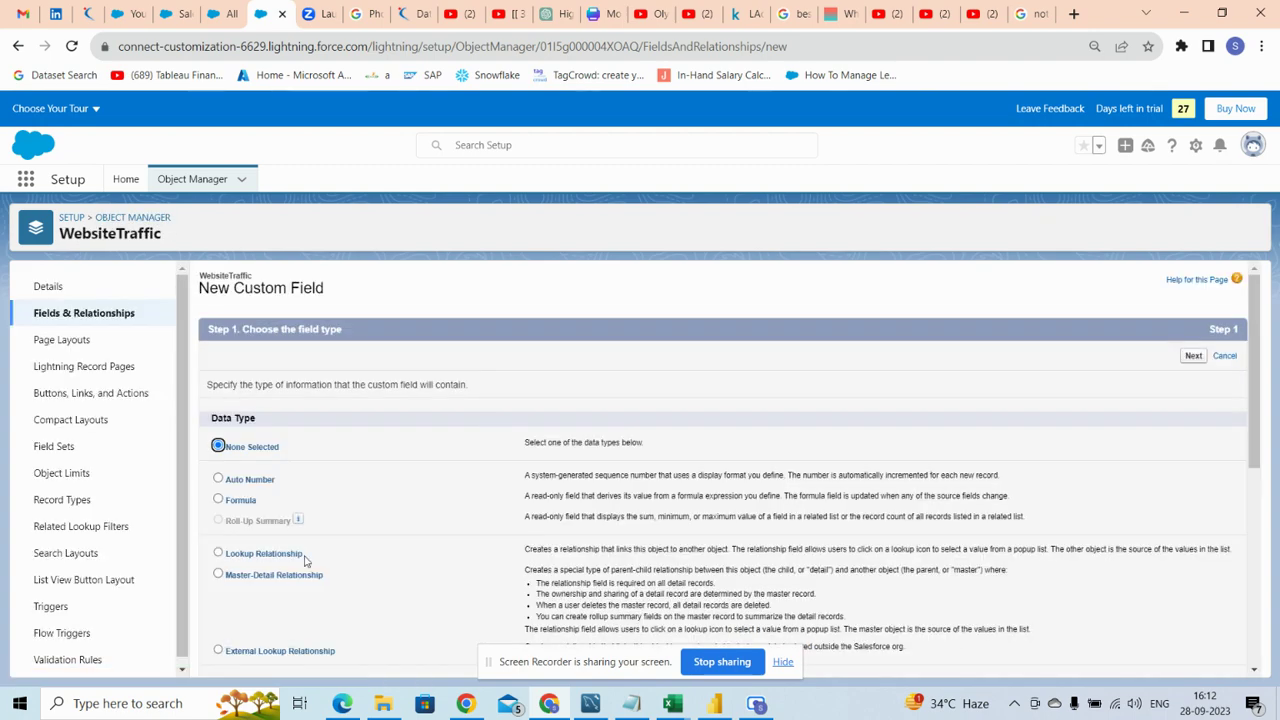
- Choose the Number data type for the new field and label it Sessions
scroll(305, 561, "down", 5)
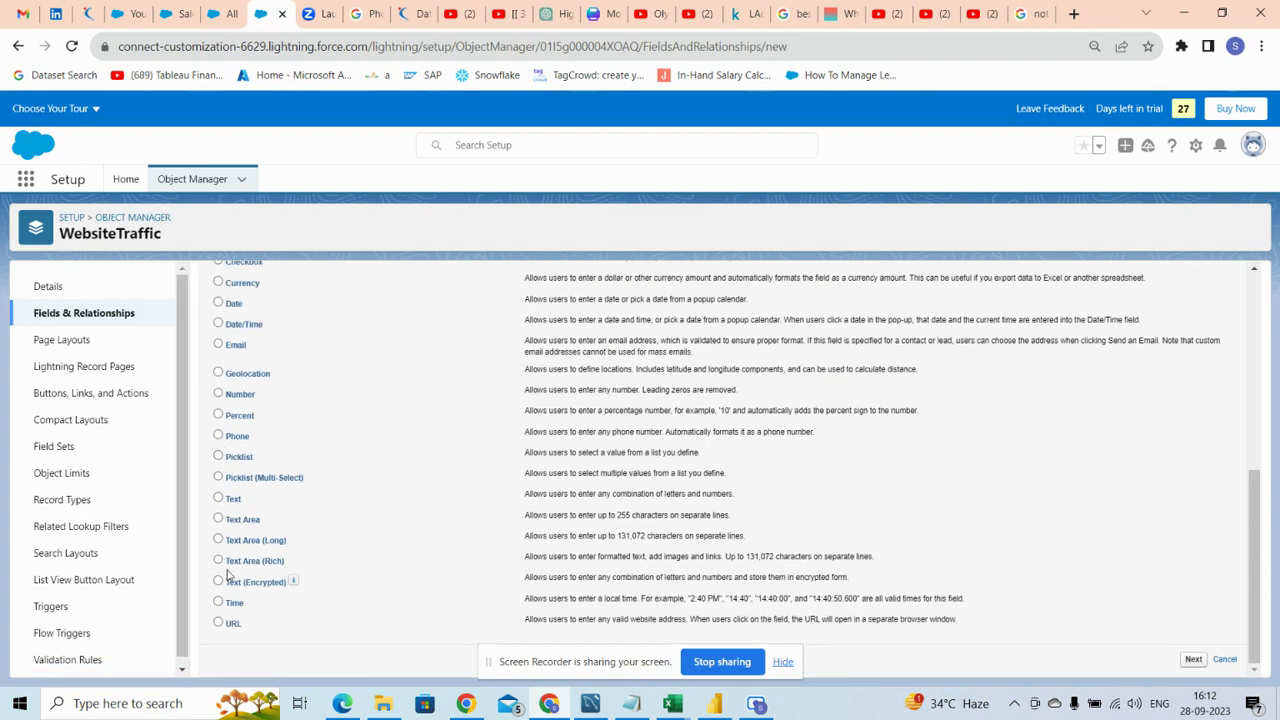
left_click(219, 394)
left_click(1193, 659)
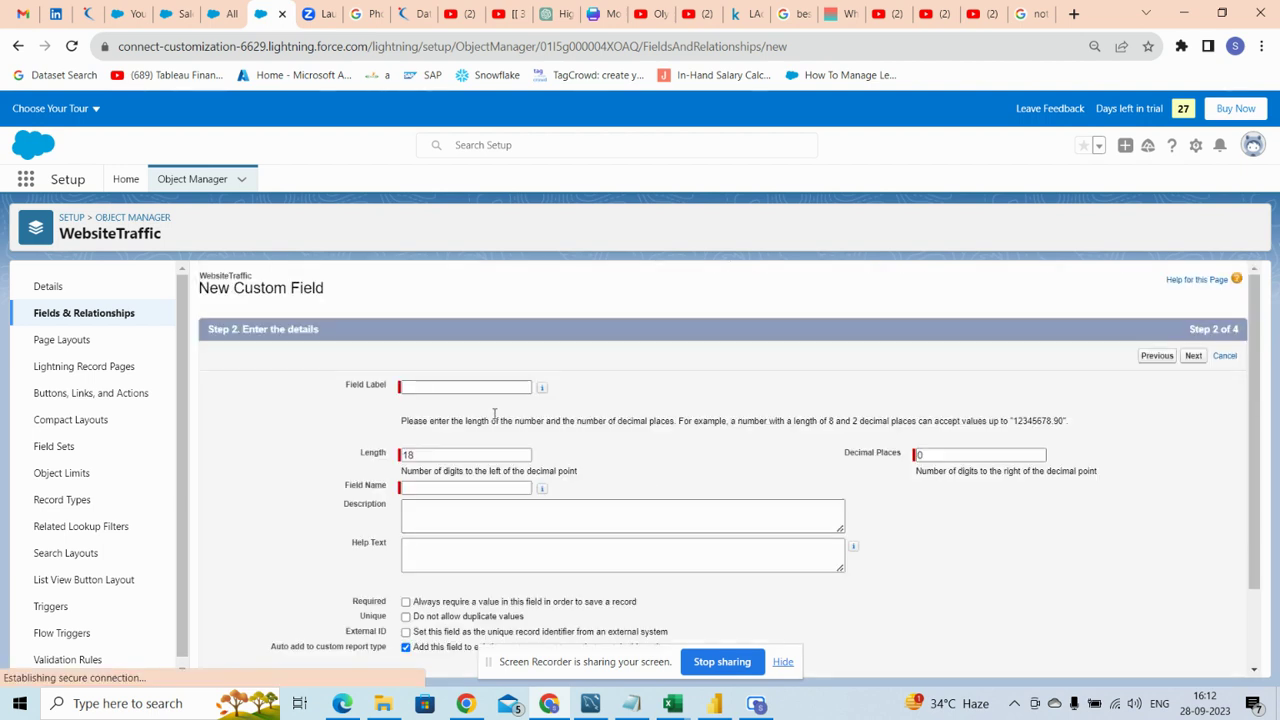
left_click(445, 387)
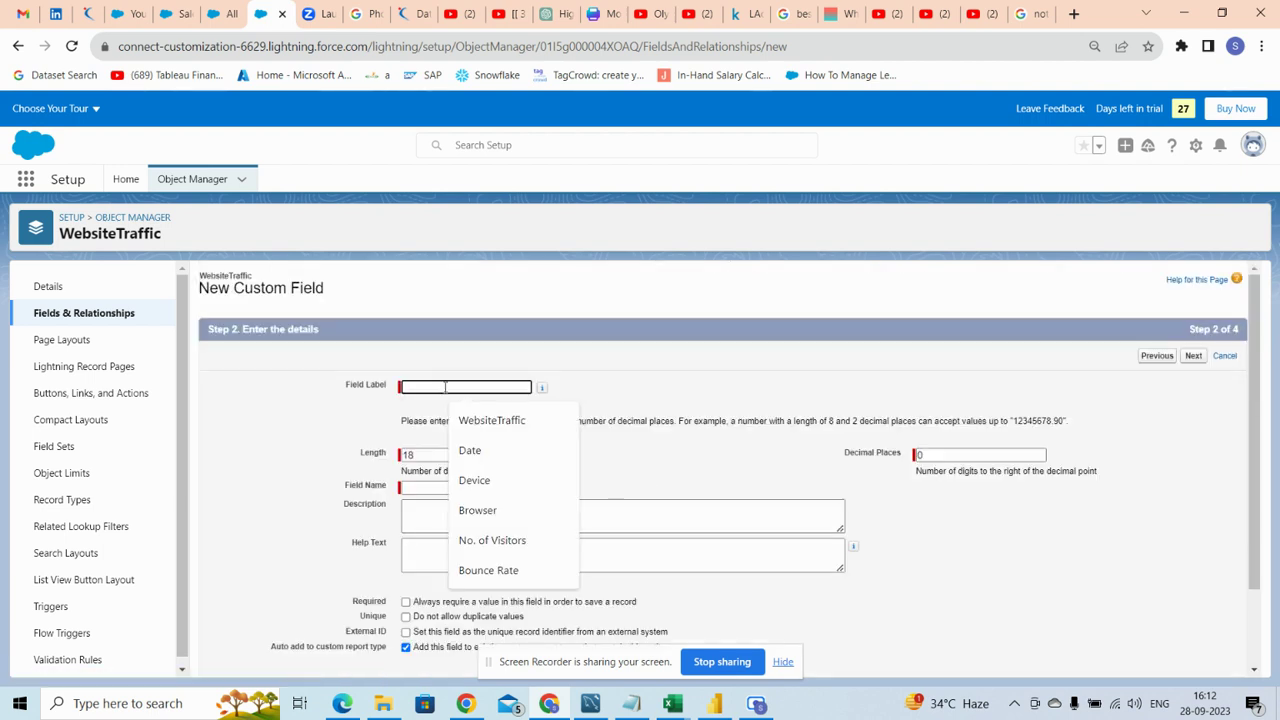
type("Sessions")
left_click(485, 421)
left_click(704, 470)
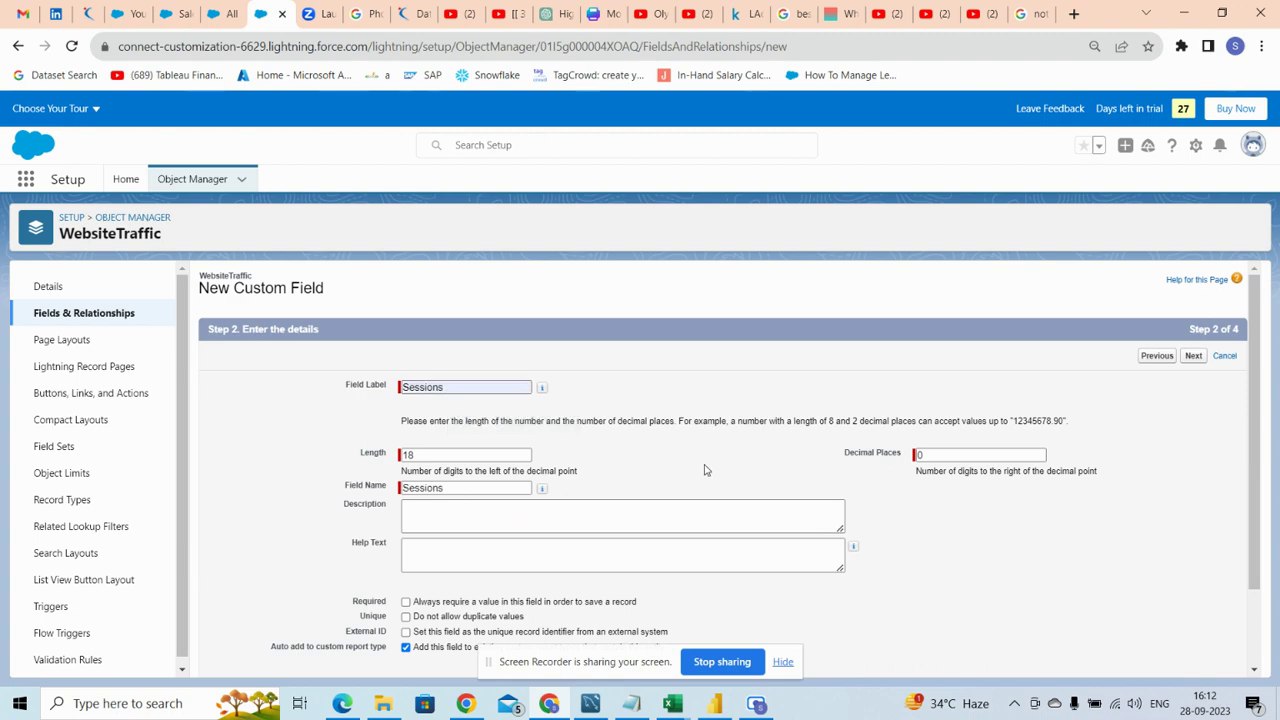
- Save the Sessions field with its default number settings, field-level security and page layout, continuing with another new field
scroll(990, 612, "down", 1)
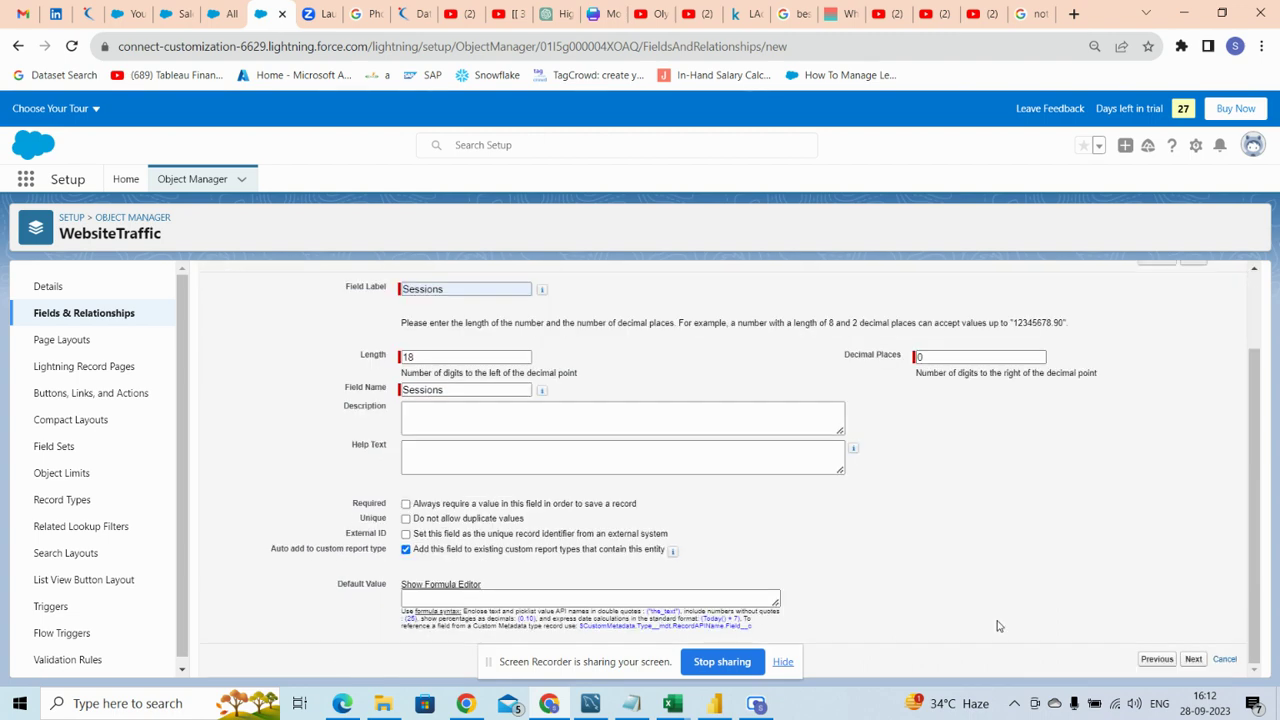
left_click(1194, 660)
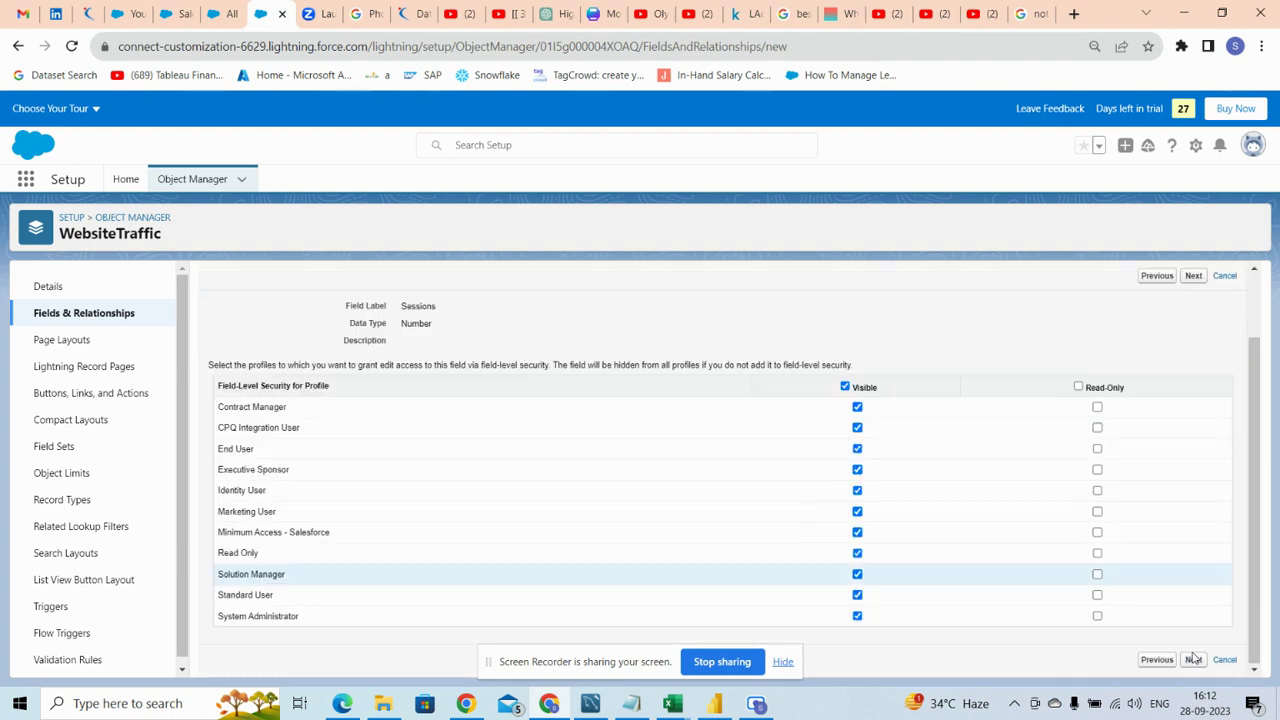
left_click(1194, 662)
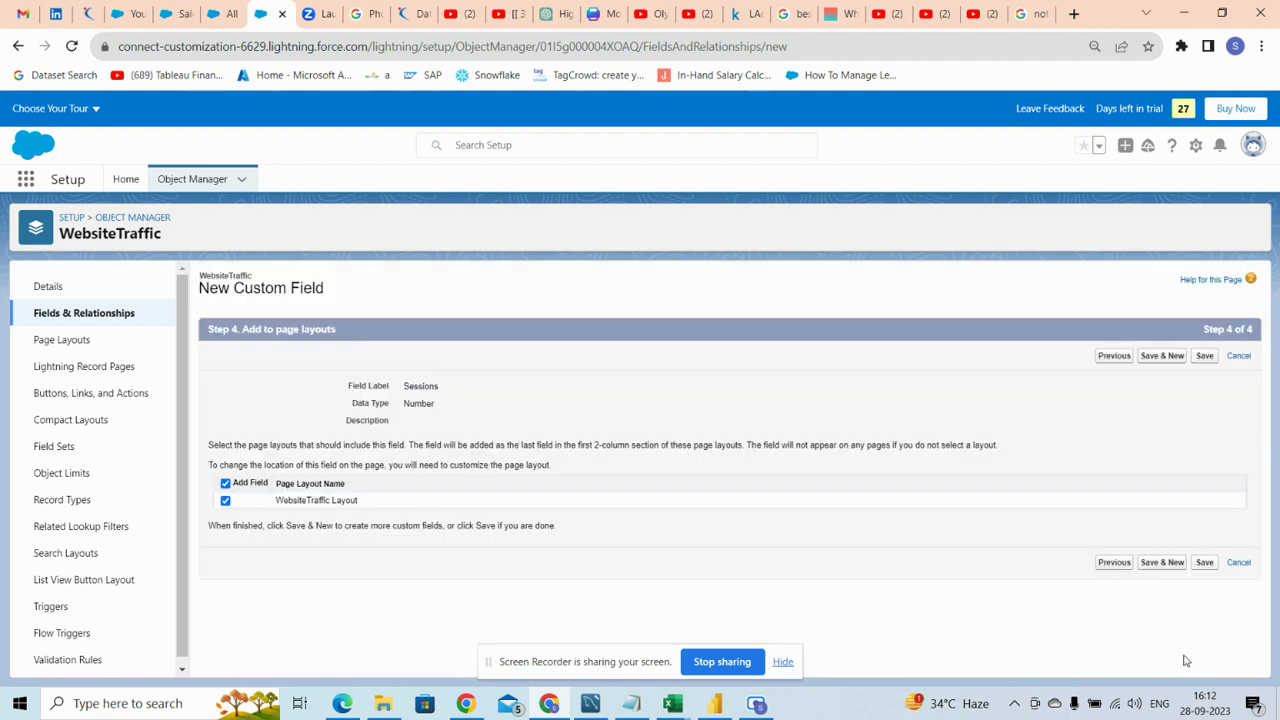
left_click(1162, 562)
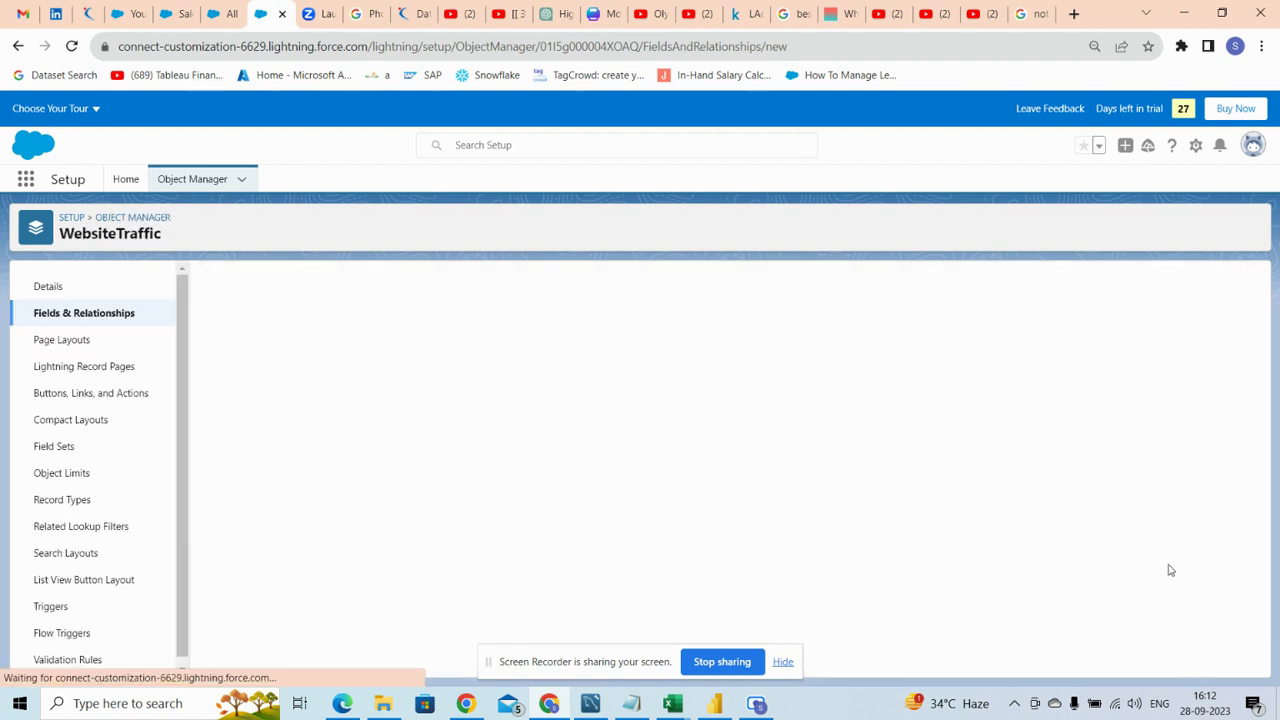
- Choose the Number data type for the new field and label it Bounce Rate
scroll(300, 470, "down", 5)
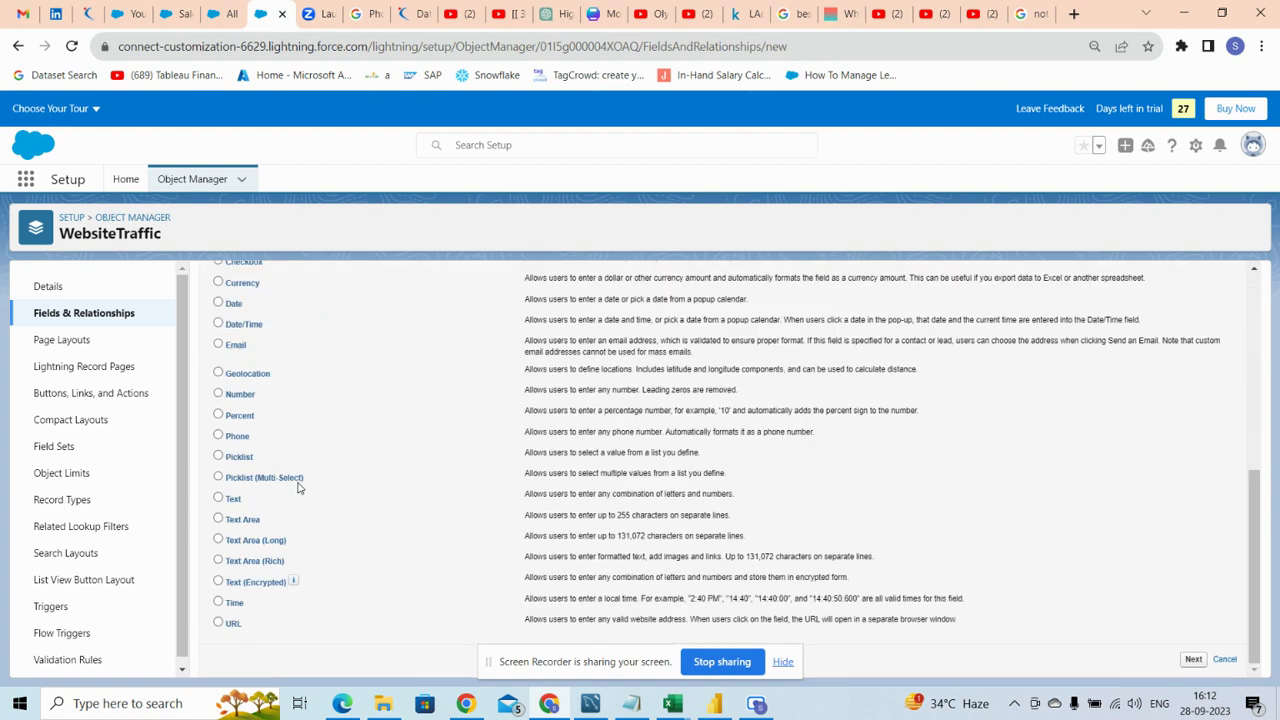
left_click(218, 394)
left_click(1193, 659)
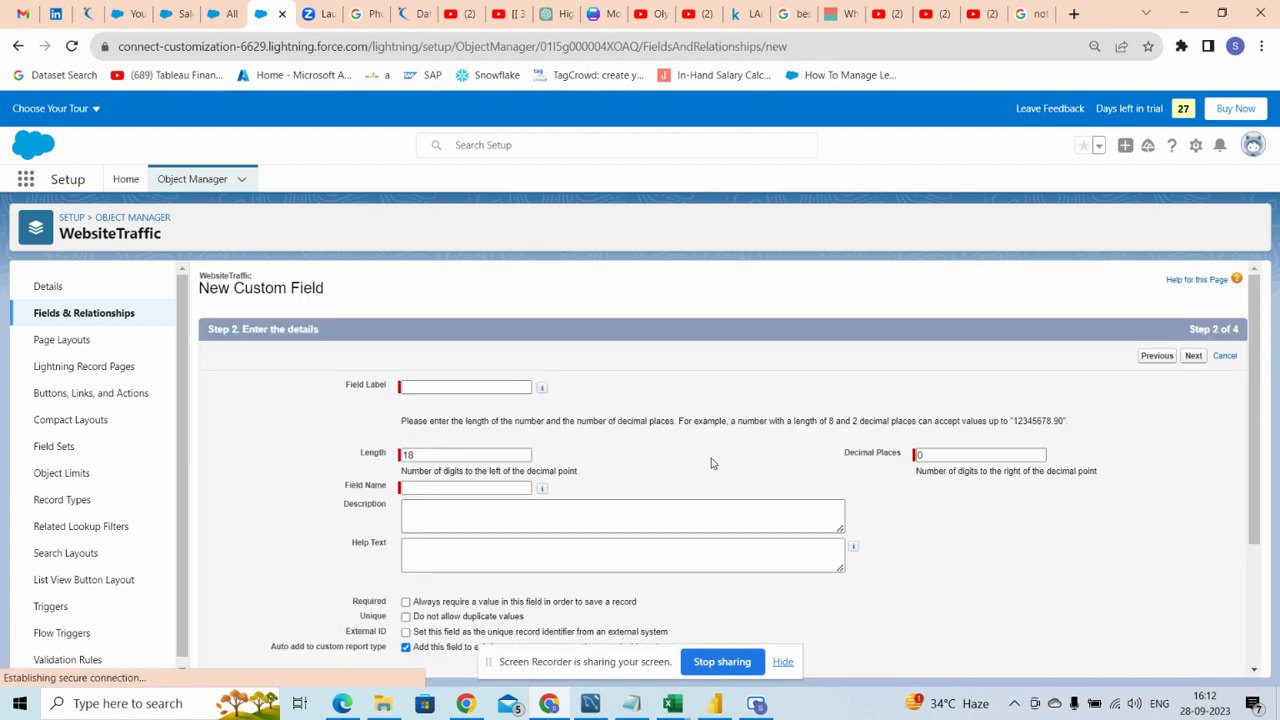
left_click(467, 386)
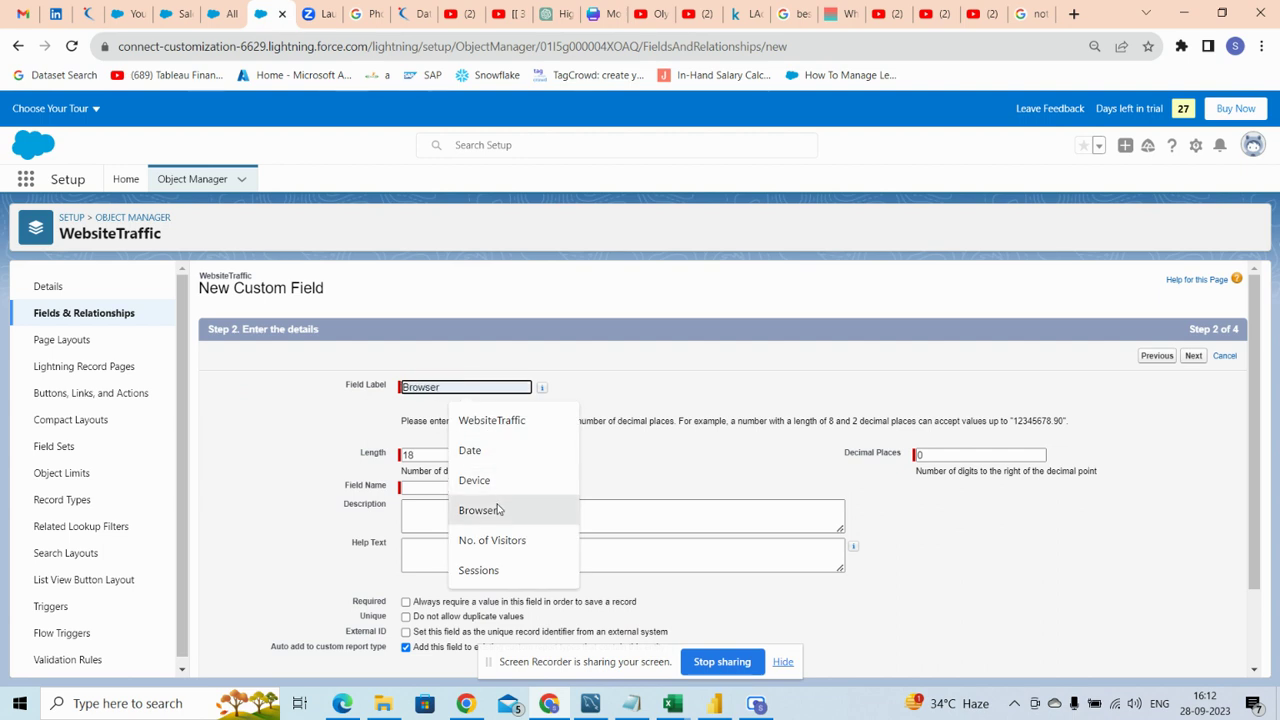
type("Bounce Rate")
left_click(507, 422)
left_click(681, 481)
- Set the Bounce Rate field to 3 decimal places and a length of 15, and proceed to its field-level security settings
double_click(930, 456)
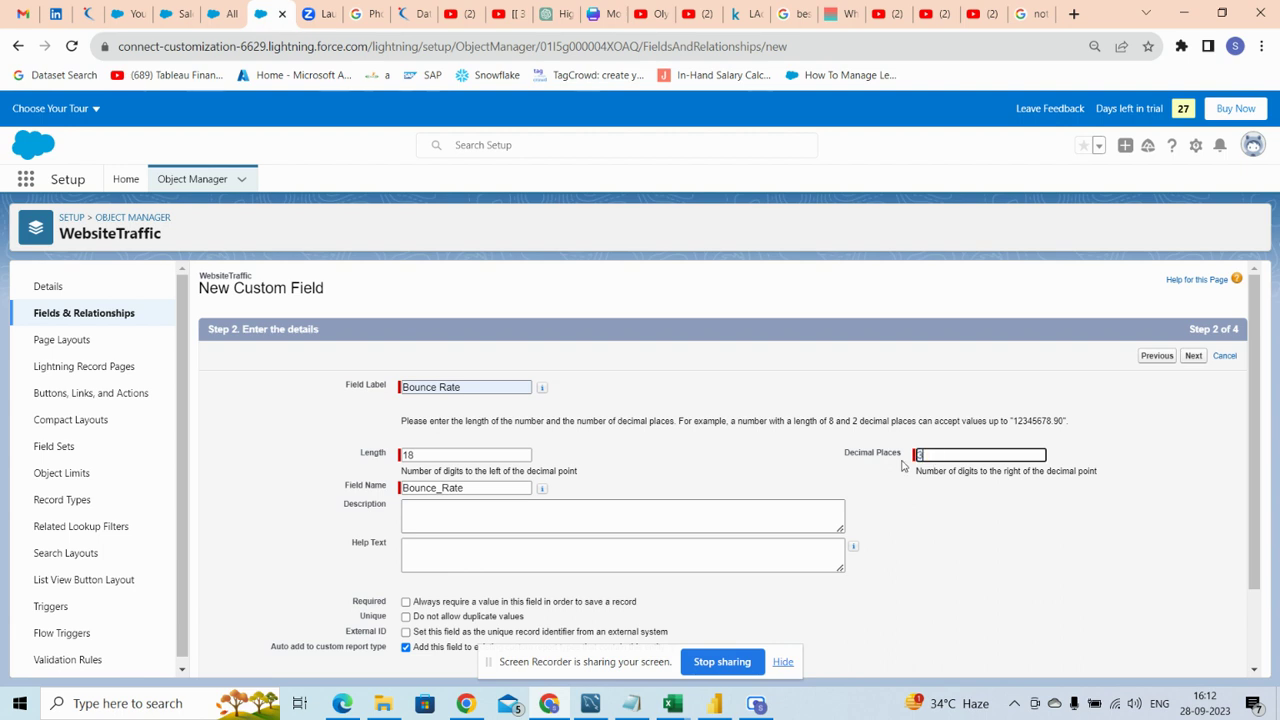
double_click(434, 459)
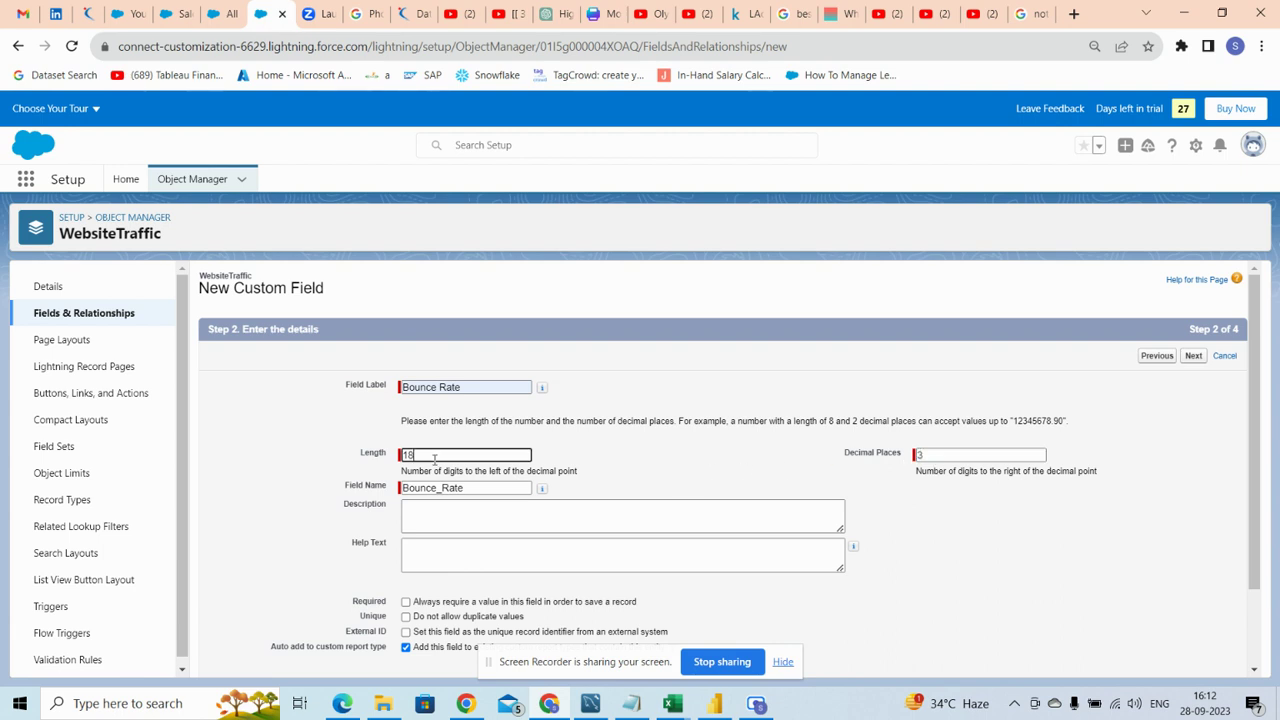
type("15")
scroll(1141, 573, "down", 2)
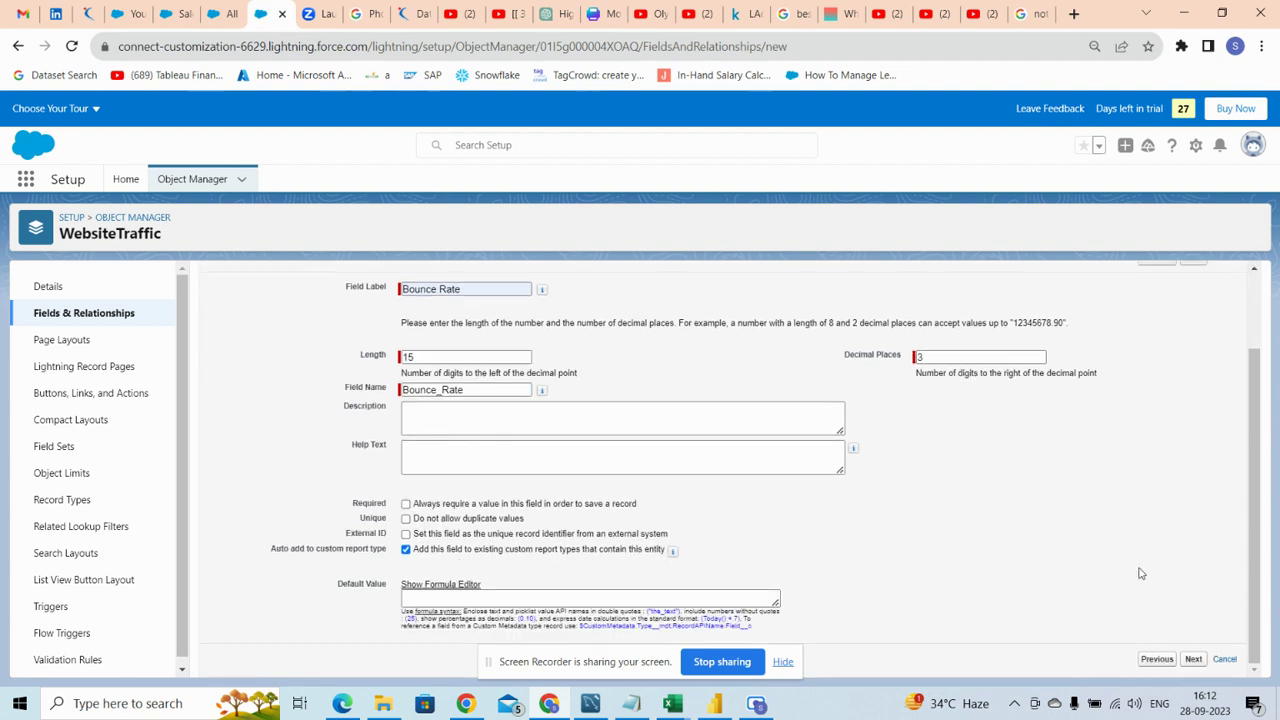
left_click(1193, 660)
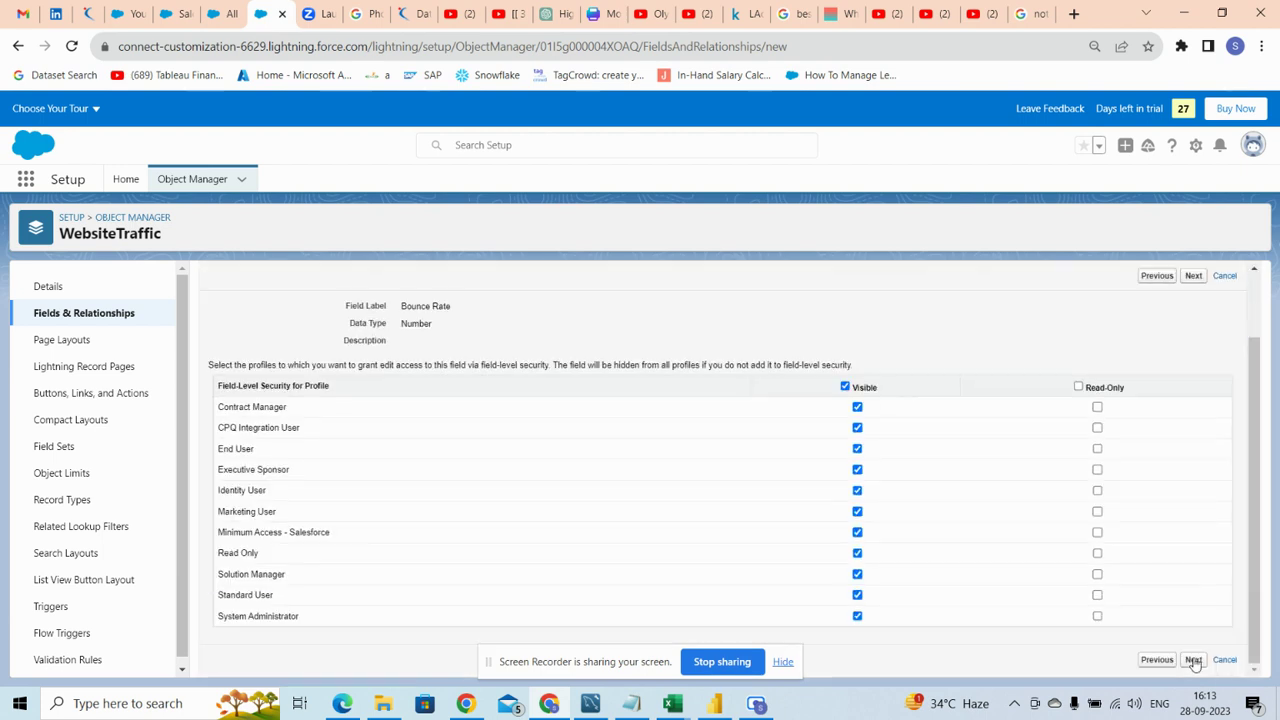
- Save the Bounce Rate field with its default field-level security and page layout
left_click(1193, 660)
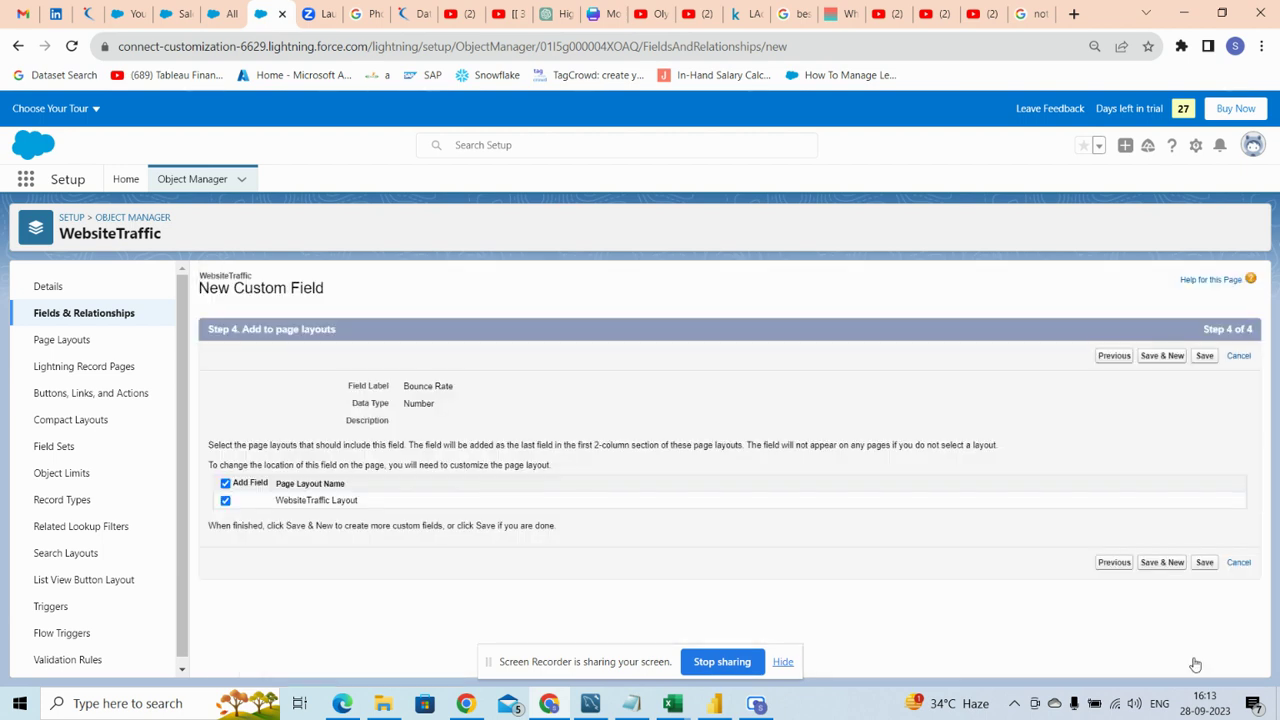
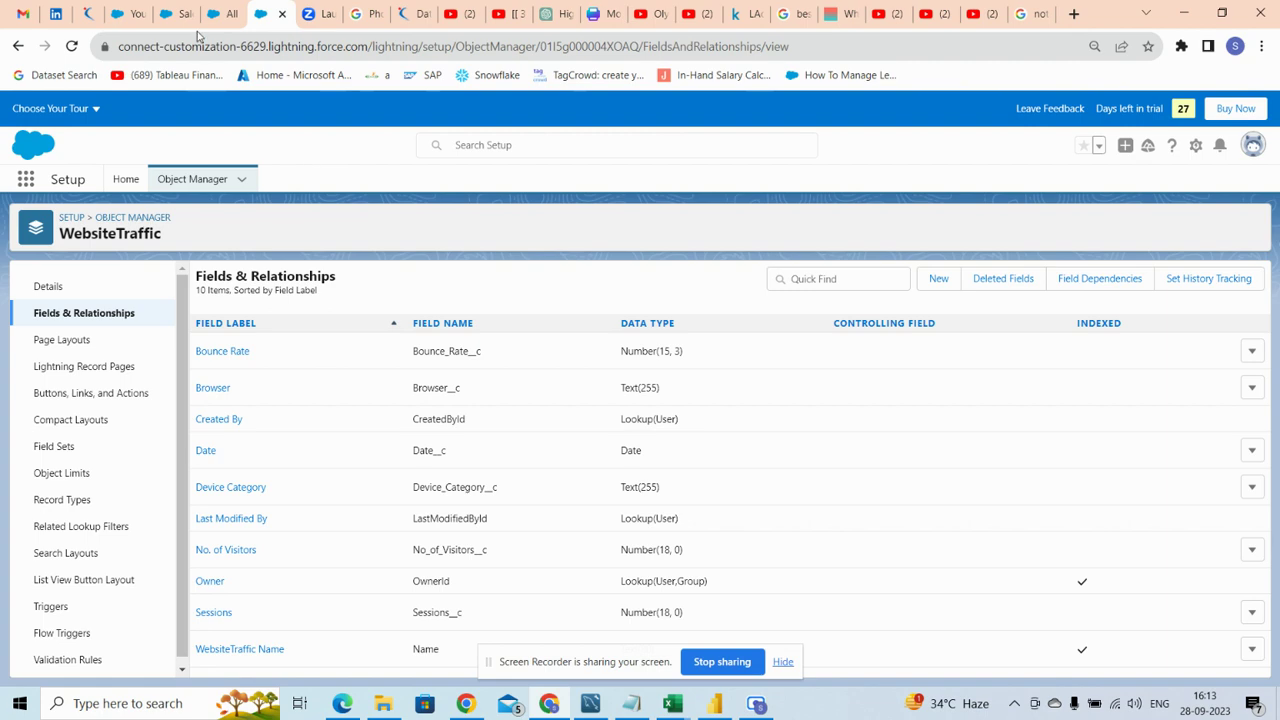
- Return to the Sales app and reload the WebsiteTraffics list for the newly created object
left_click(222, 14)
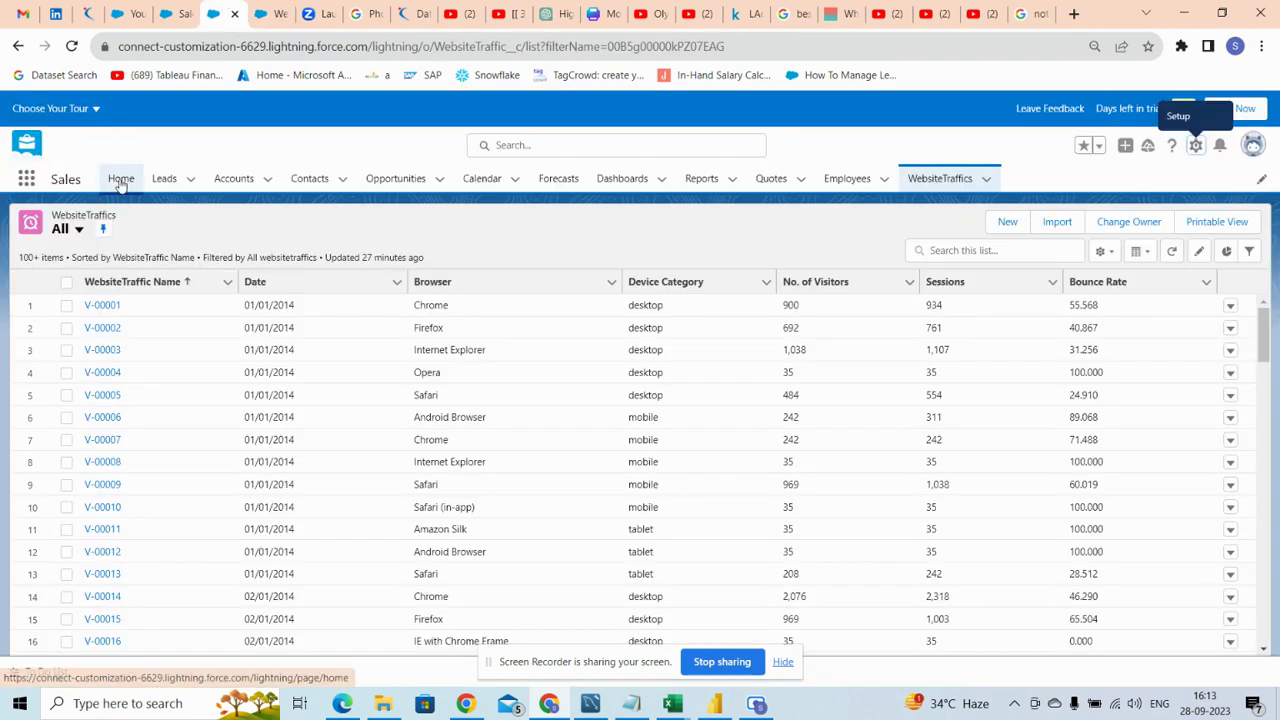
left_click(120, 178)
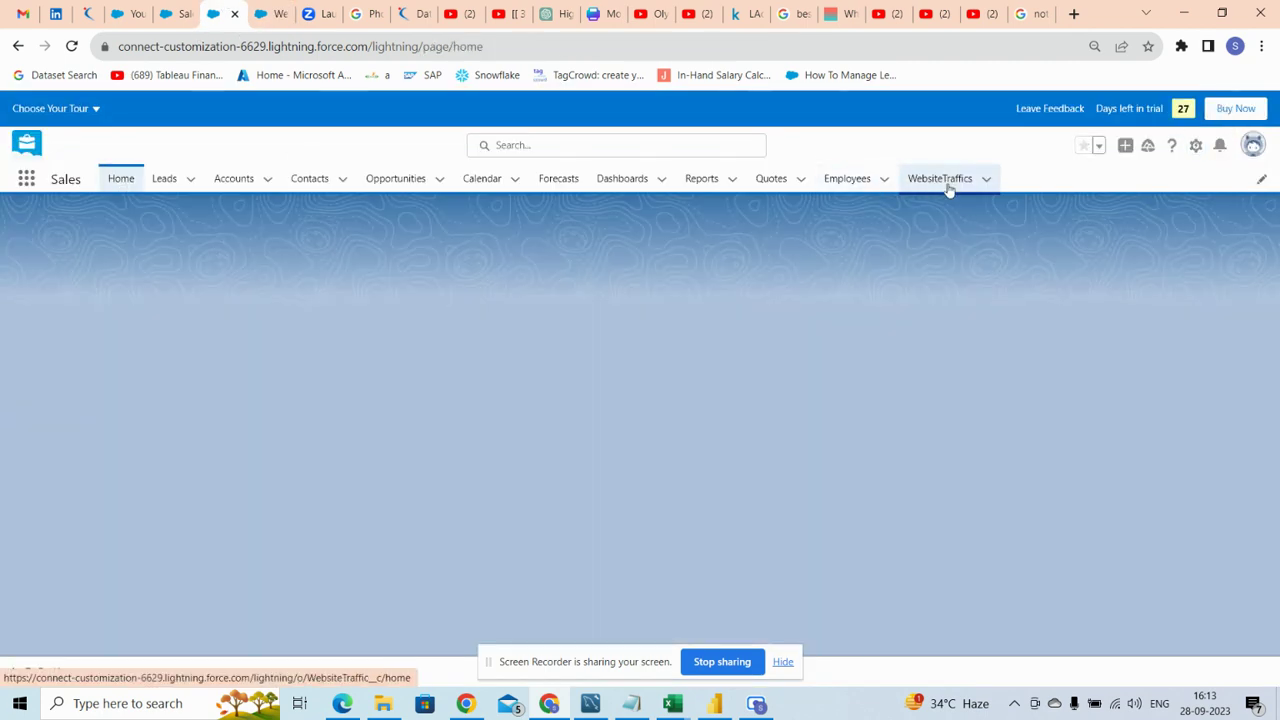
left_click(948, 187)
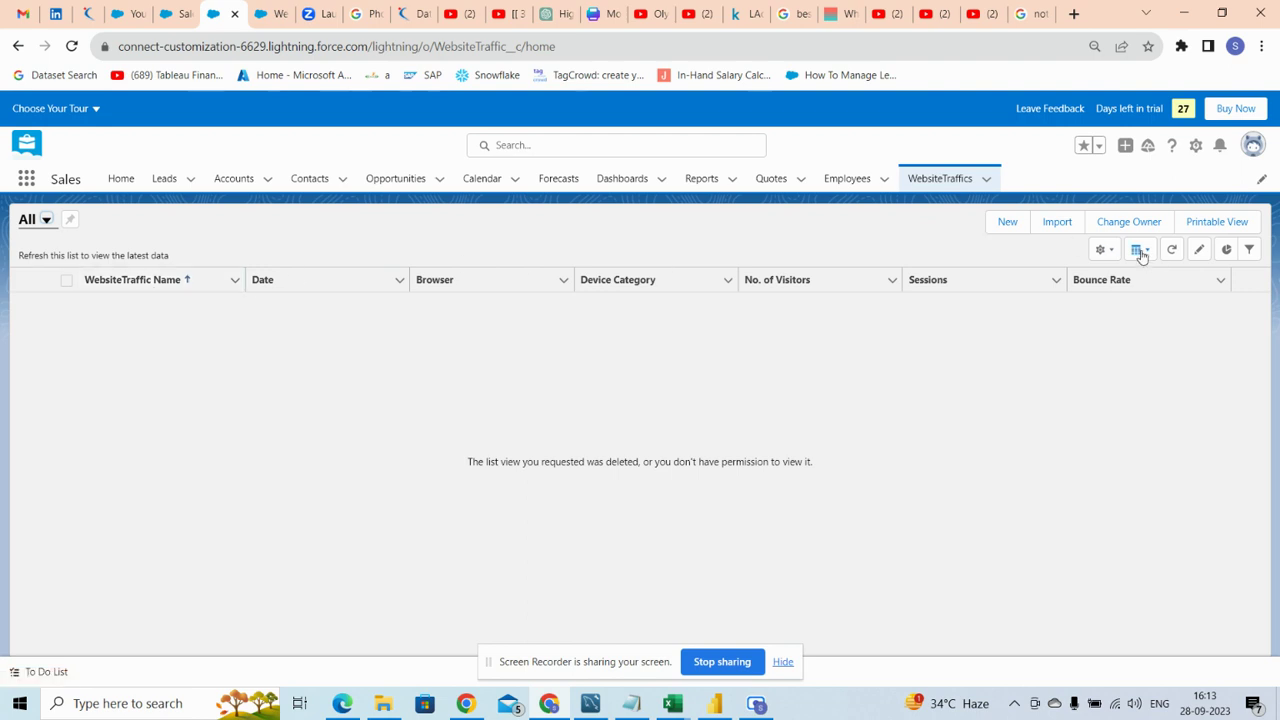
left_click(847, 187)
left_click(938, 182)
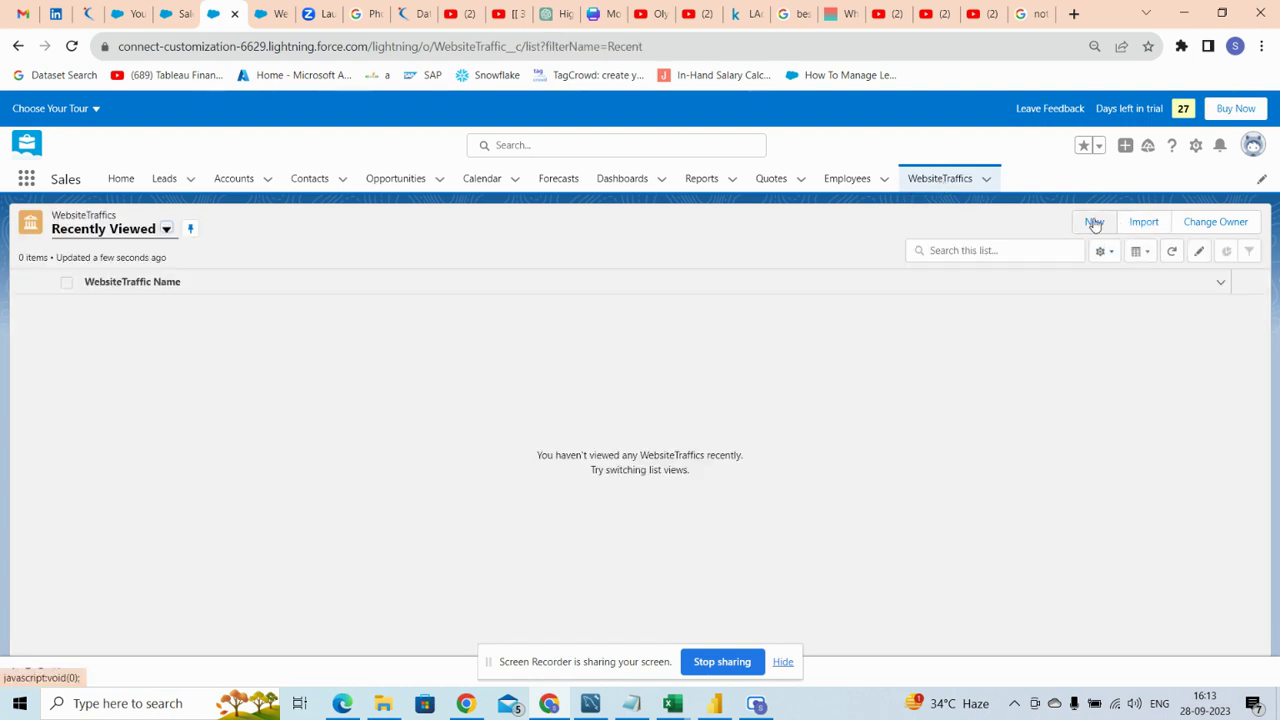
- Set up an import that adds new WebsiteTraffics records from "lacity.org-website-traffic - Copy.csv" and continue to the field mapping
left_click(1140, 222)
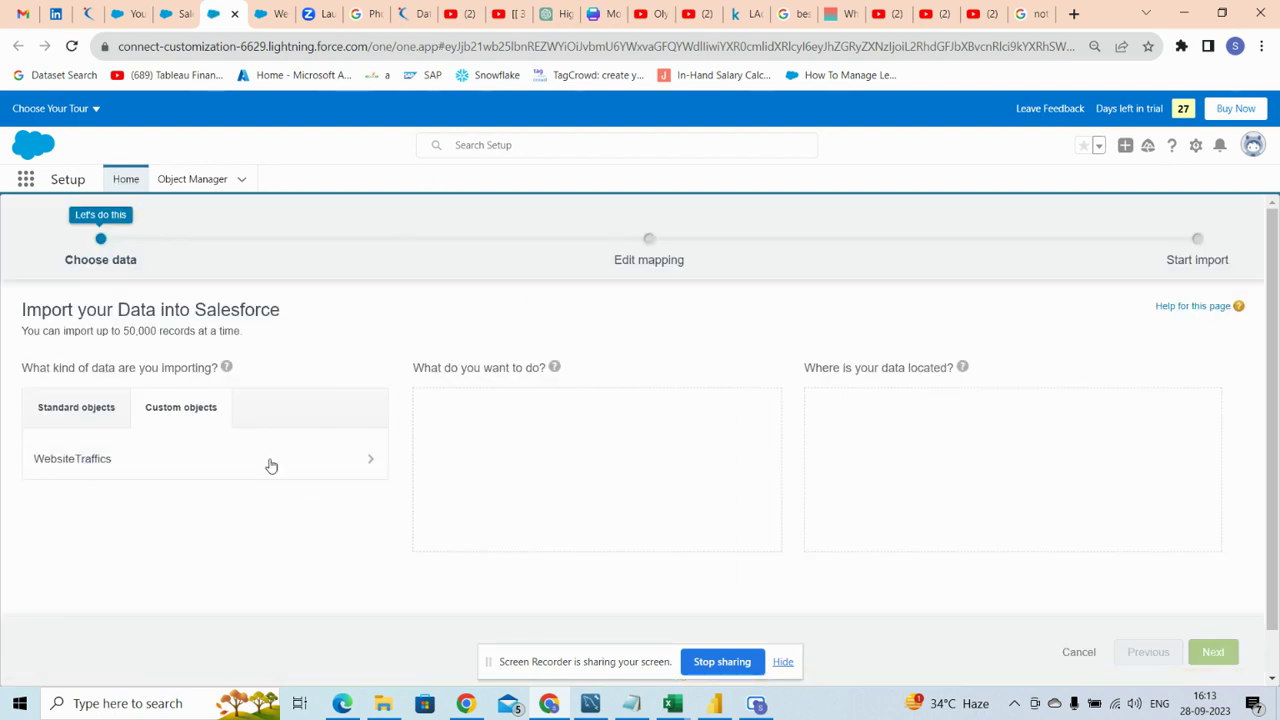
left_click(97, 470)
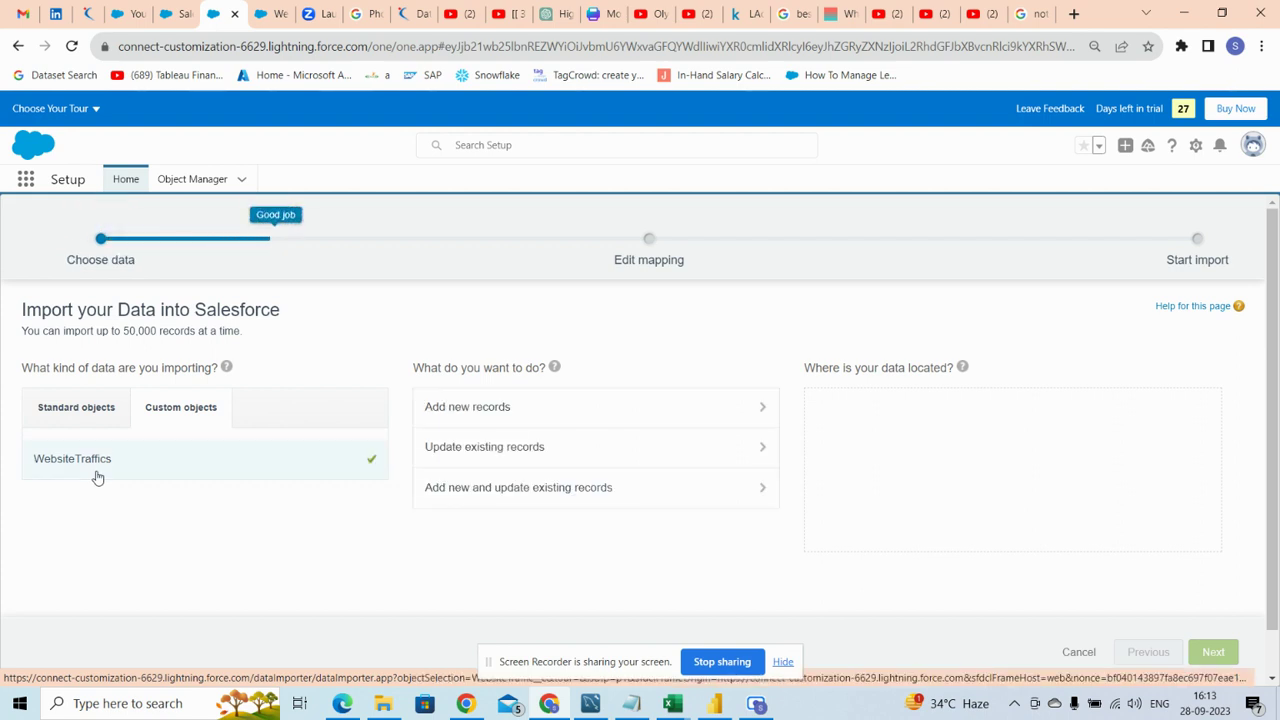
left_click(530, 412)
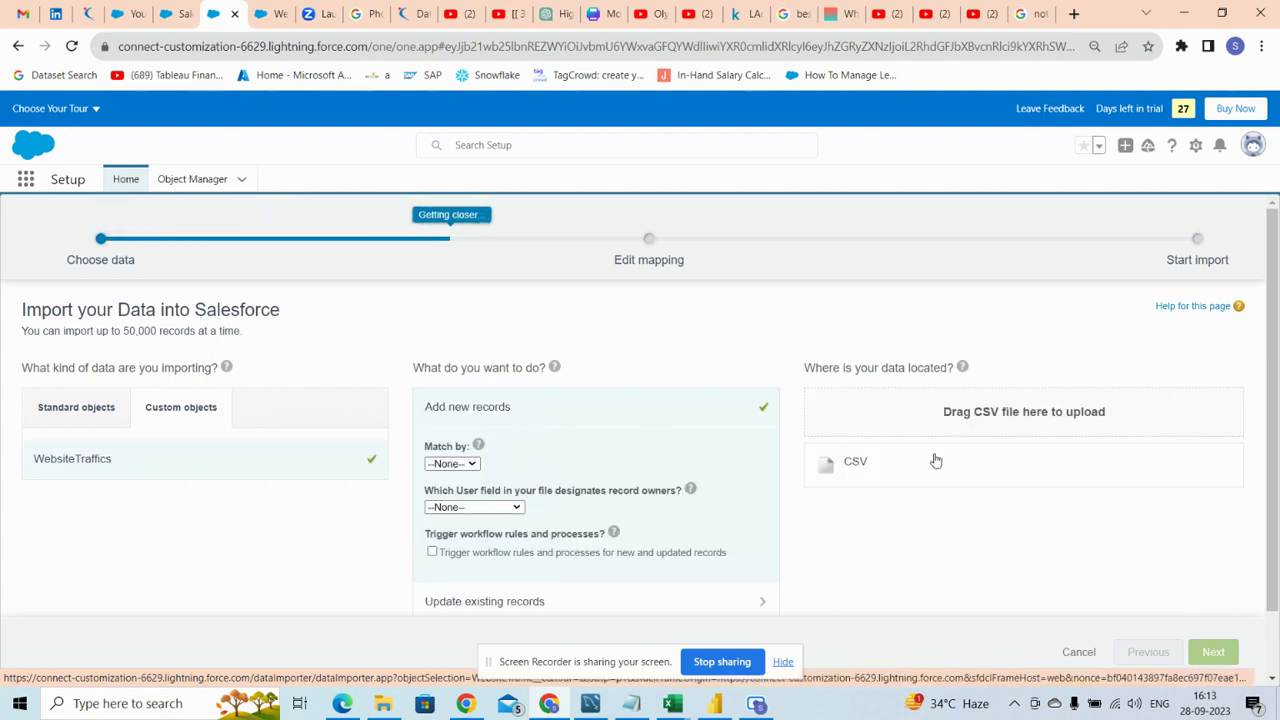
left_click(383, 703)
left_click_drag(265, 222, 928, 421)
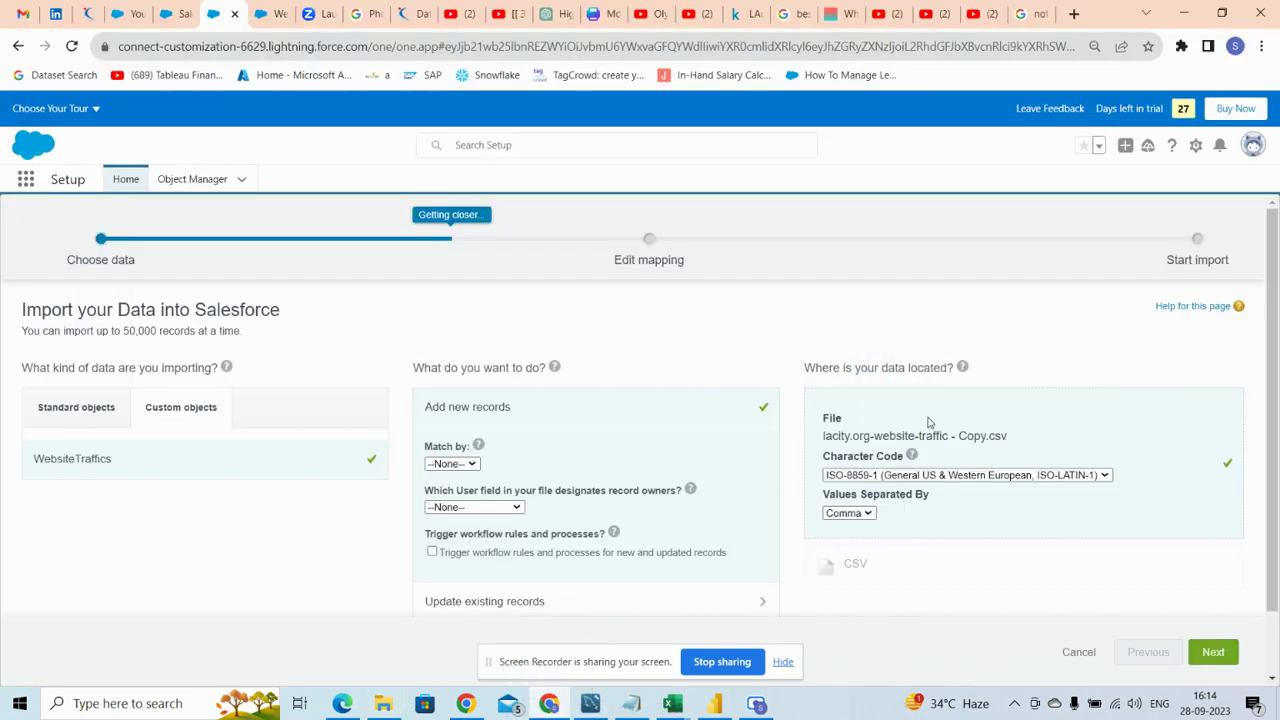
left_click(1215, 652)
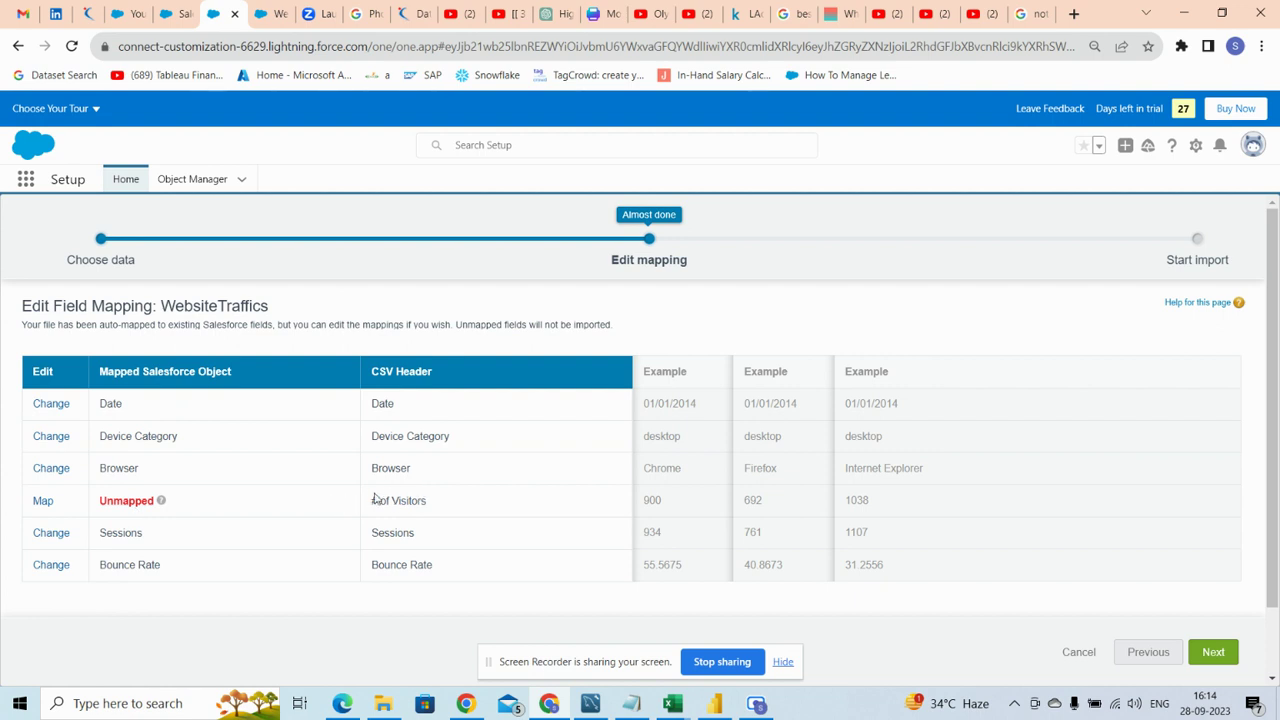
- Map the unmapped "# of Visitors" CSV column to the No. of Visitors field and start the import
left_click(42, 502)
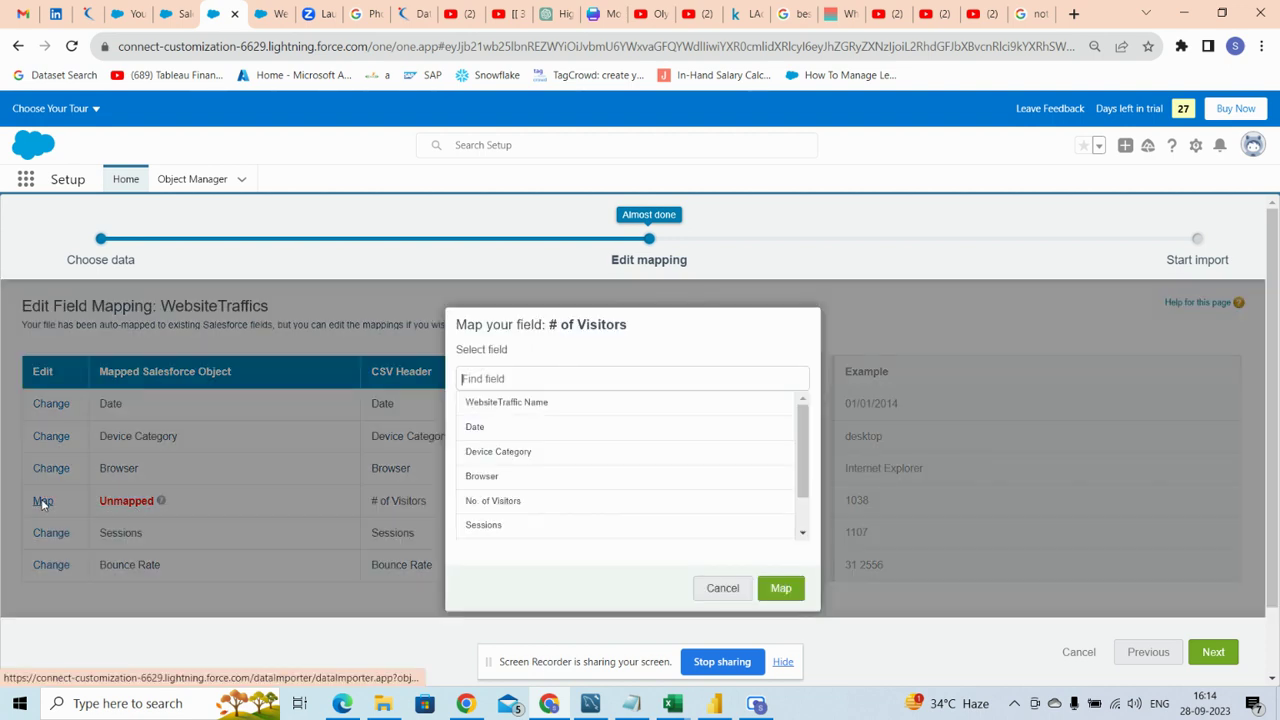
left_click(510, 502)
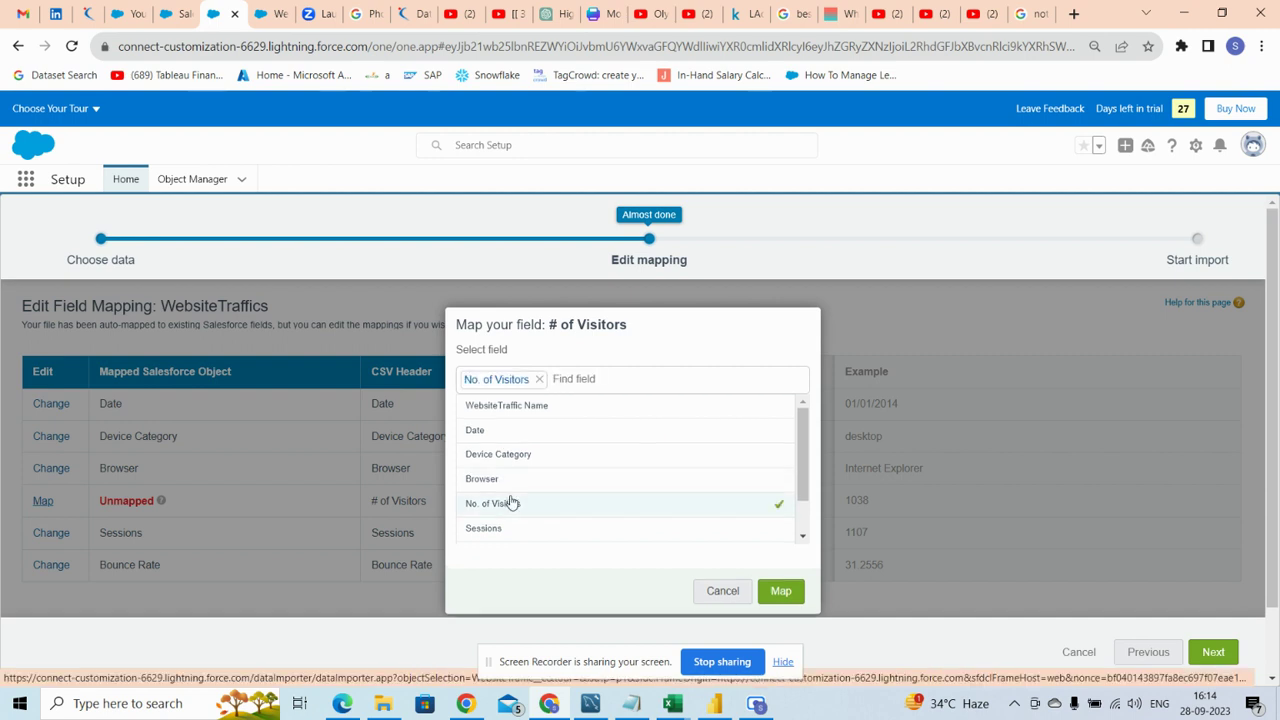
left_click(781, 592)
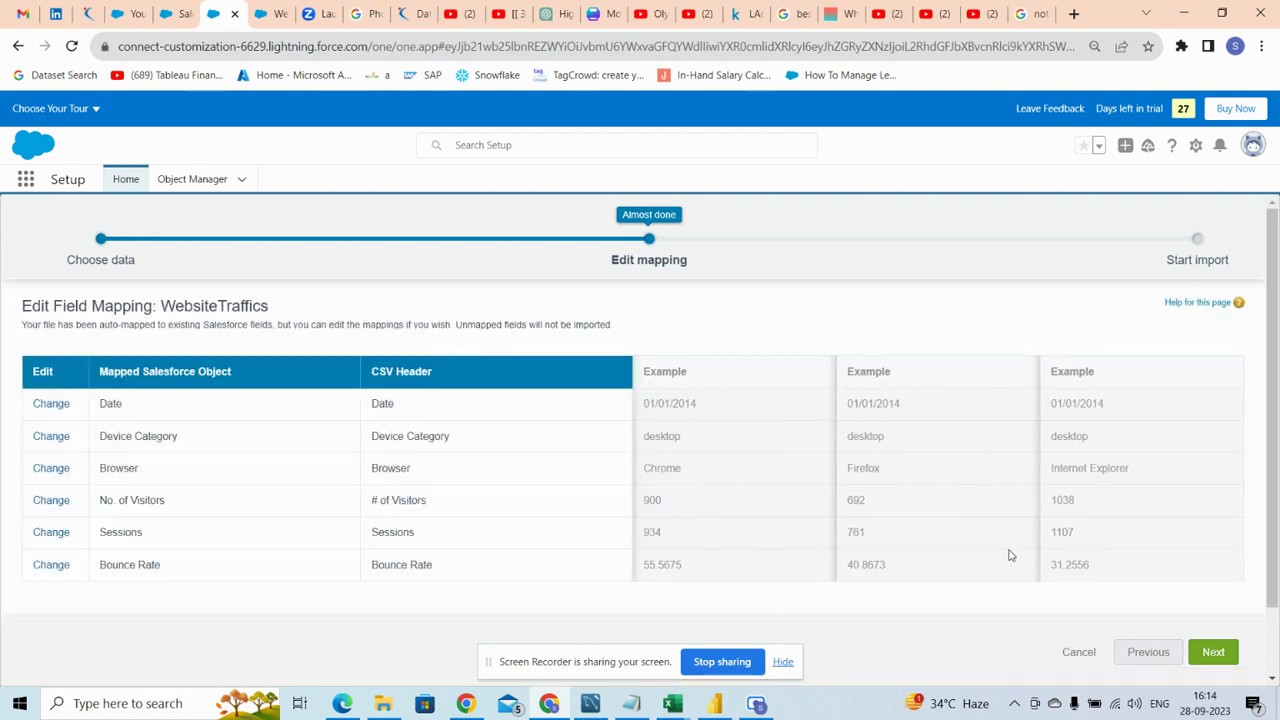
left_click(1211, 653)
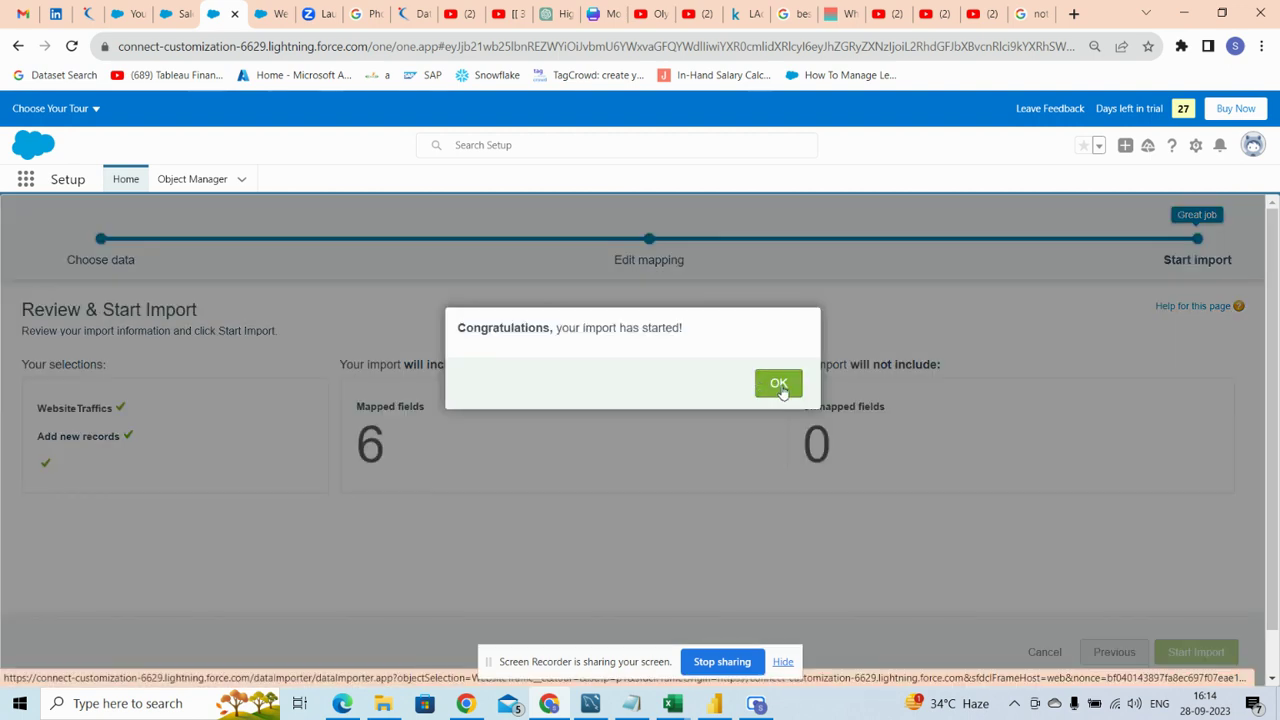
left_click(779, 385)
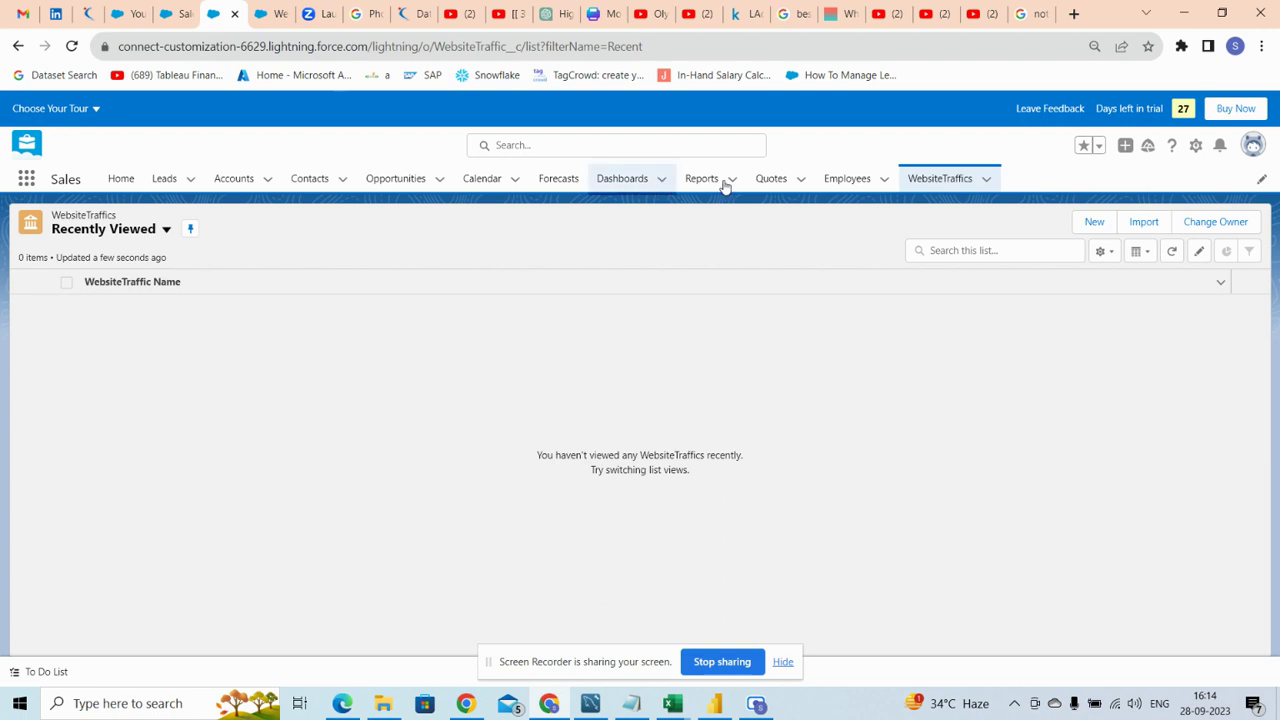
left_click(853, 181)
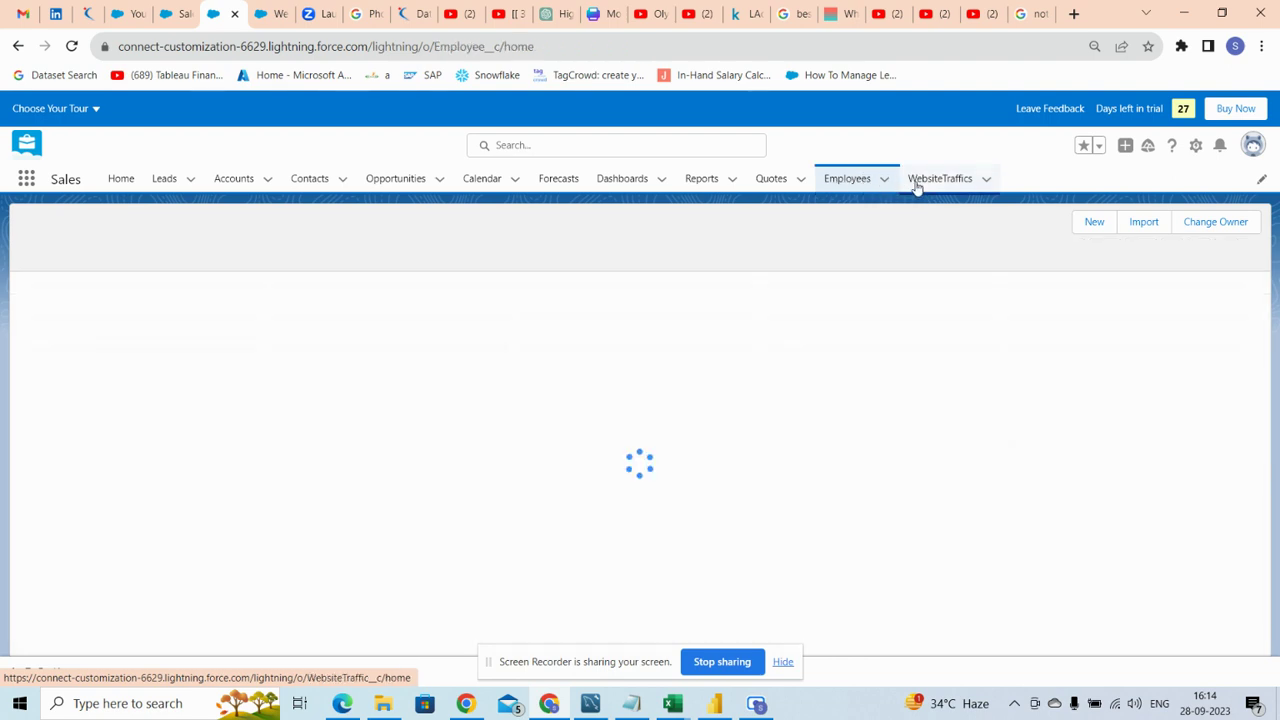
left_click(942, 186)
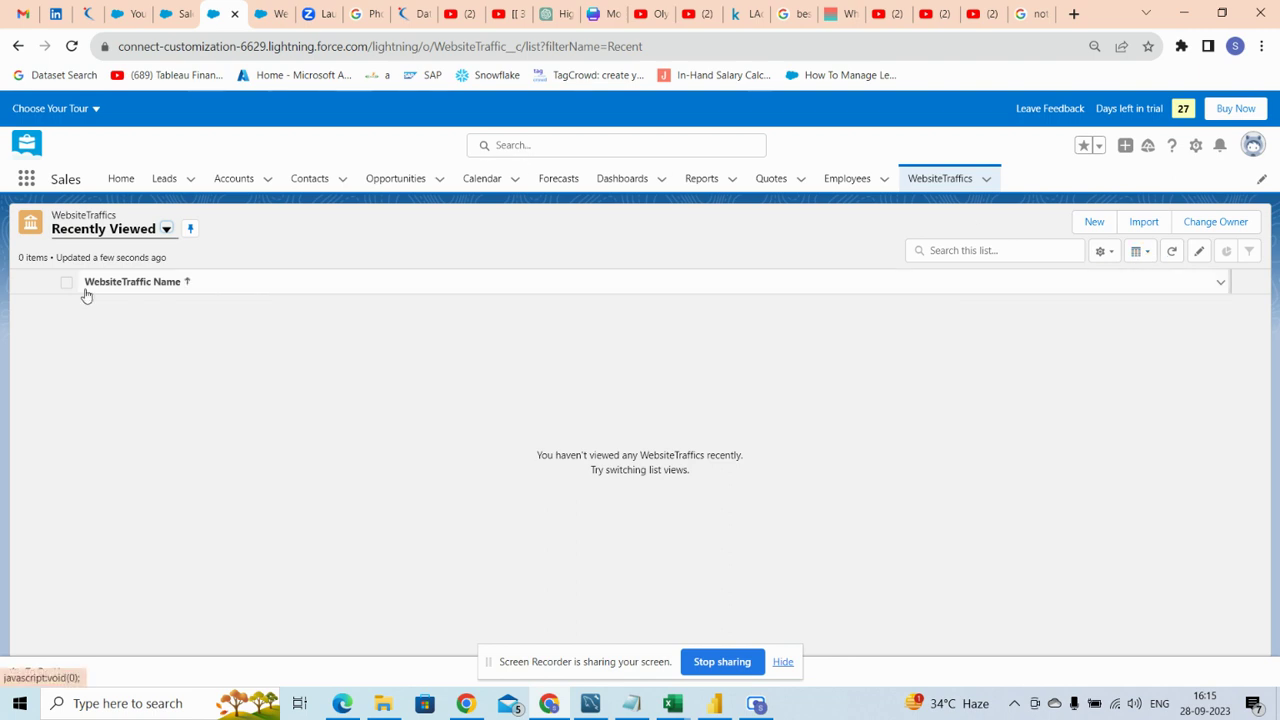
left_click(166, 229)
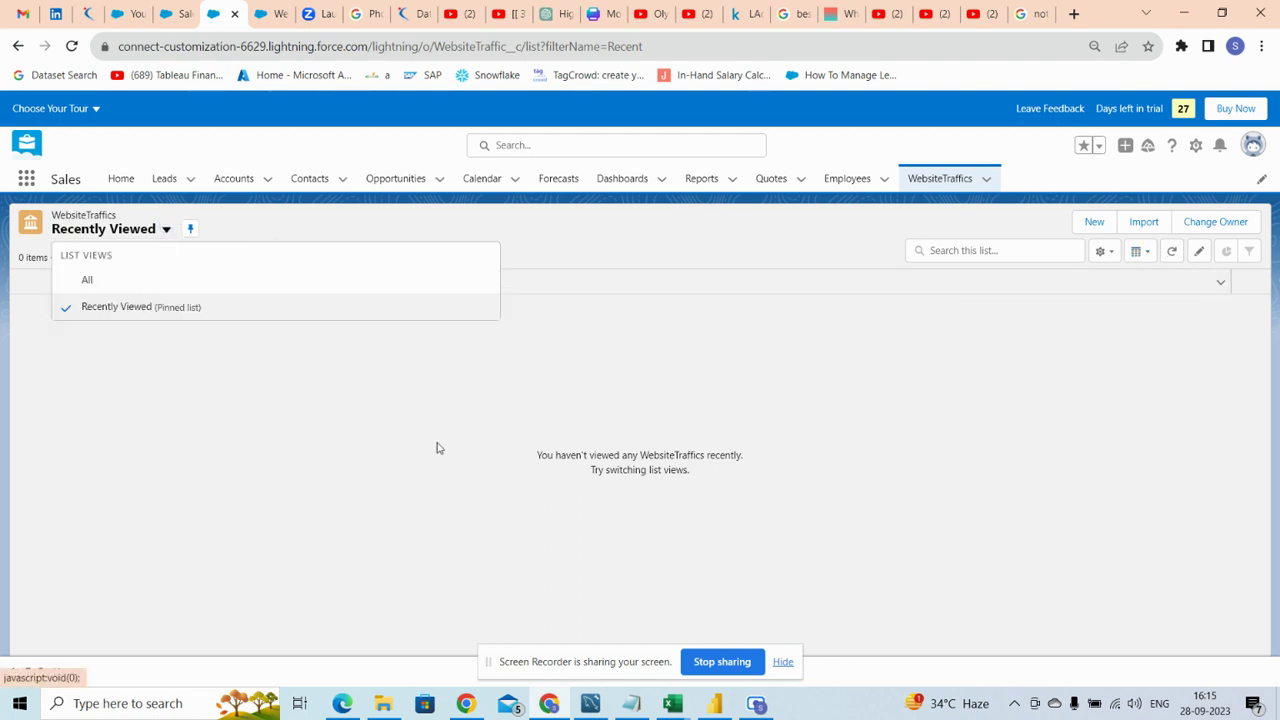
left_click(755, 705)
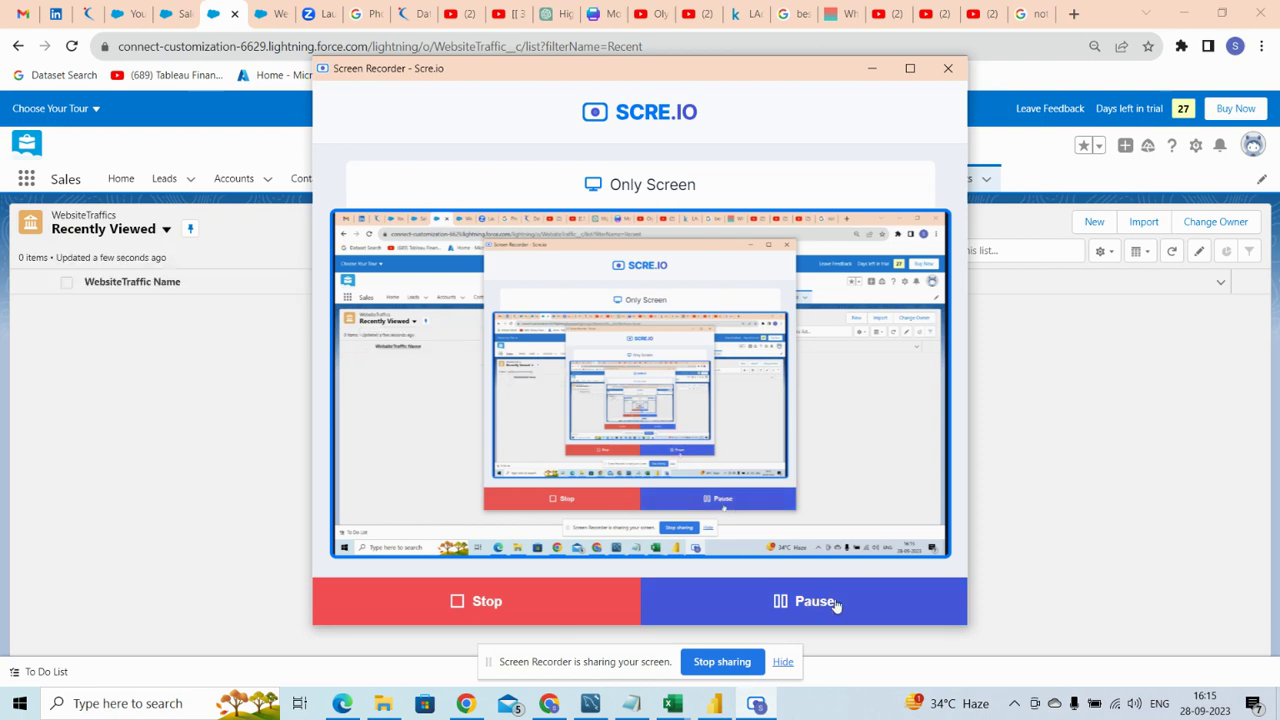
left_click(1188, 445)
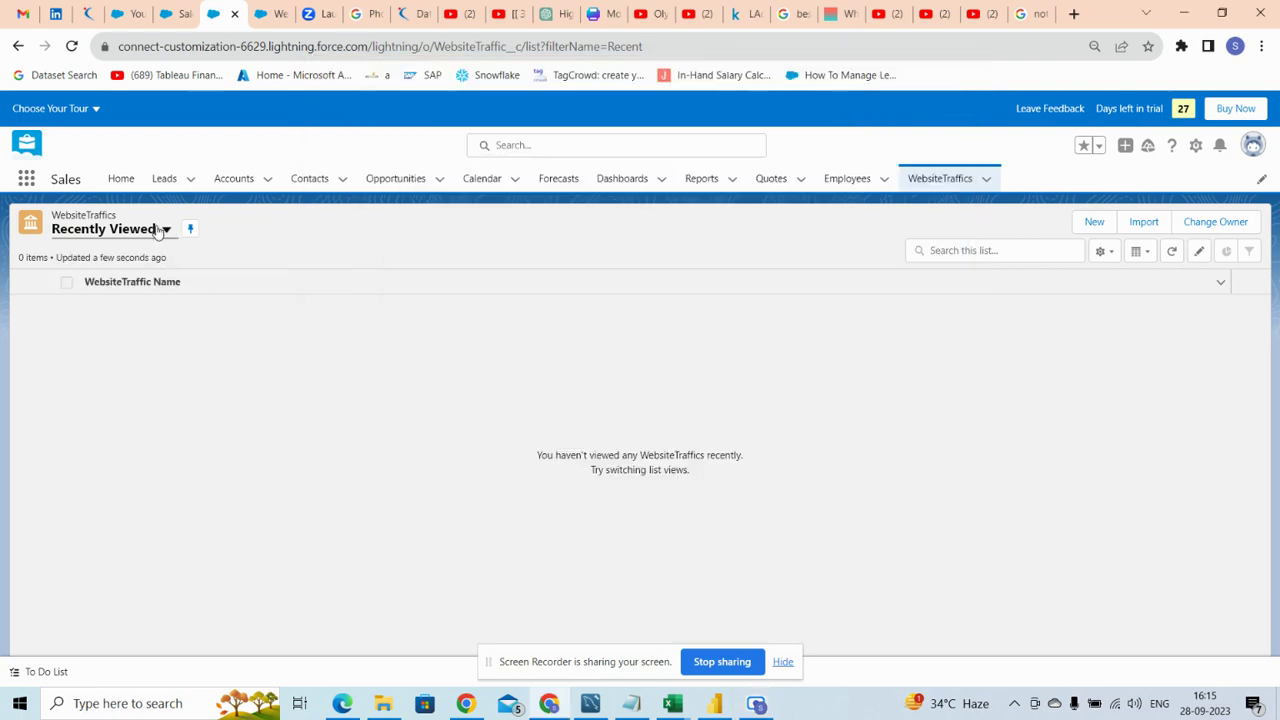
- Reload the WebsiteTraffics list, show its All list view and pin that view as the default
left_click(850, 195)
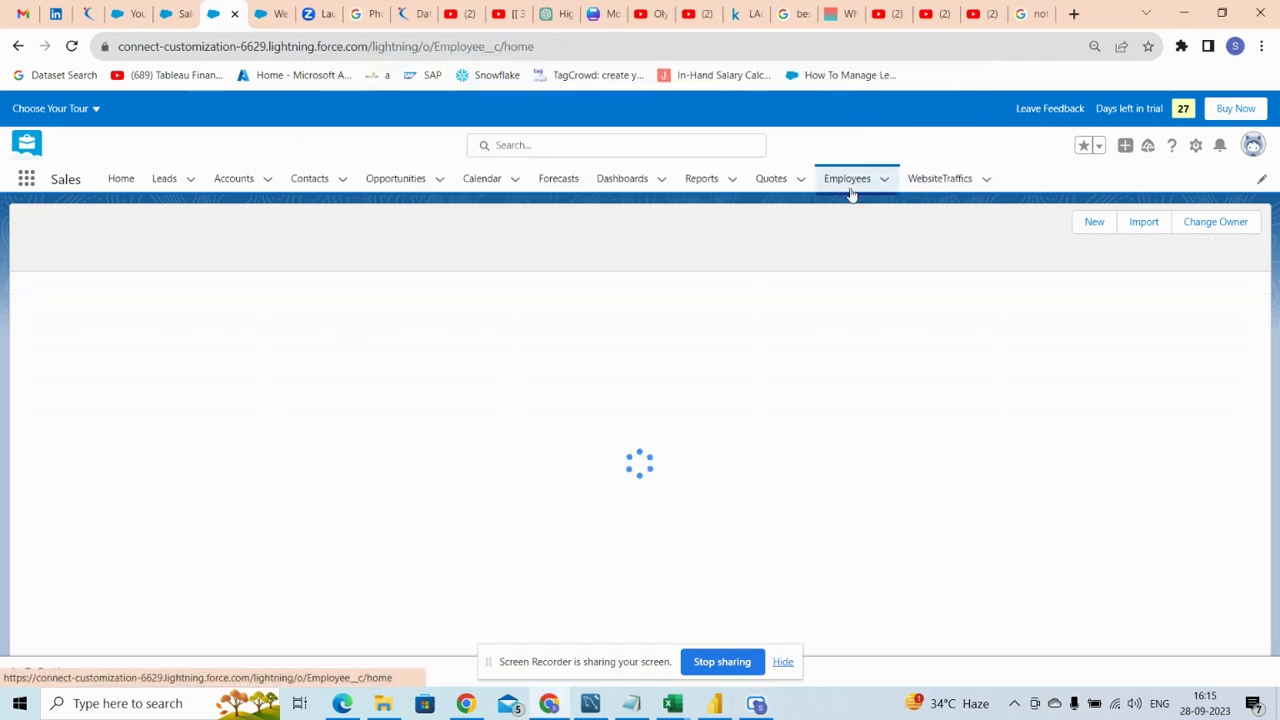
left_click(948, 193)
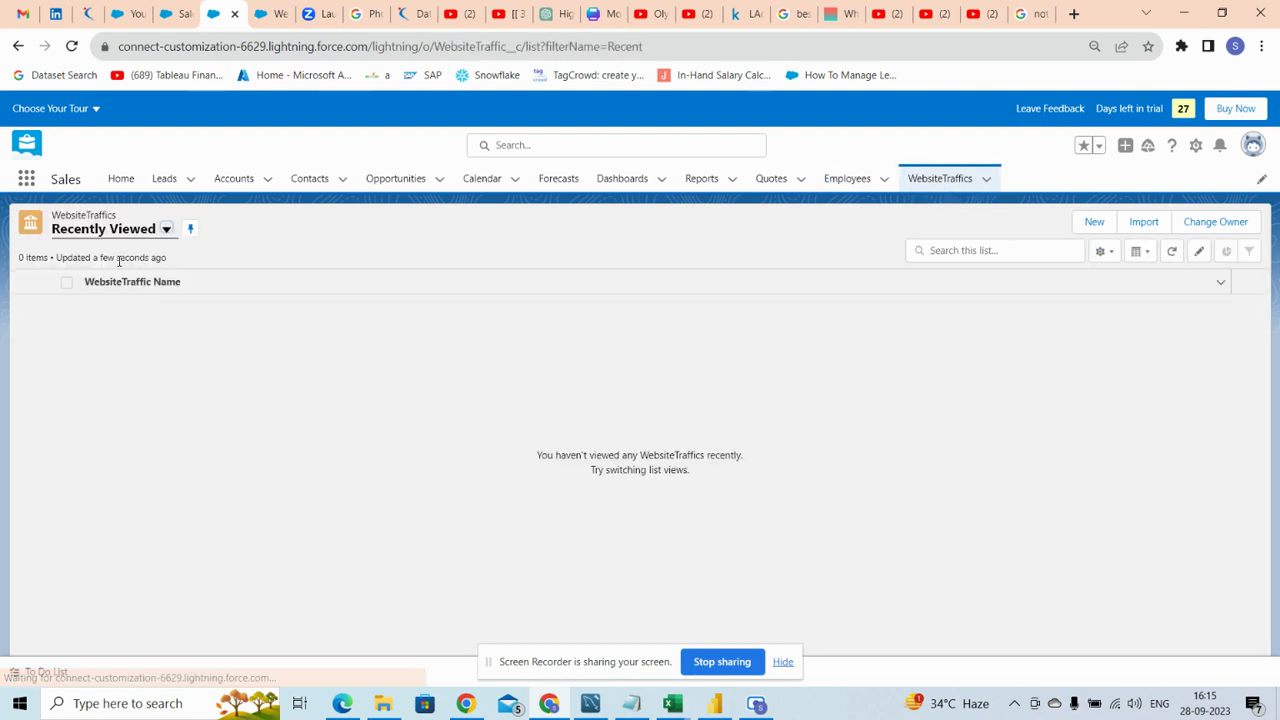
left_click(166, 229)
left_click(163, 281)
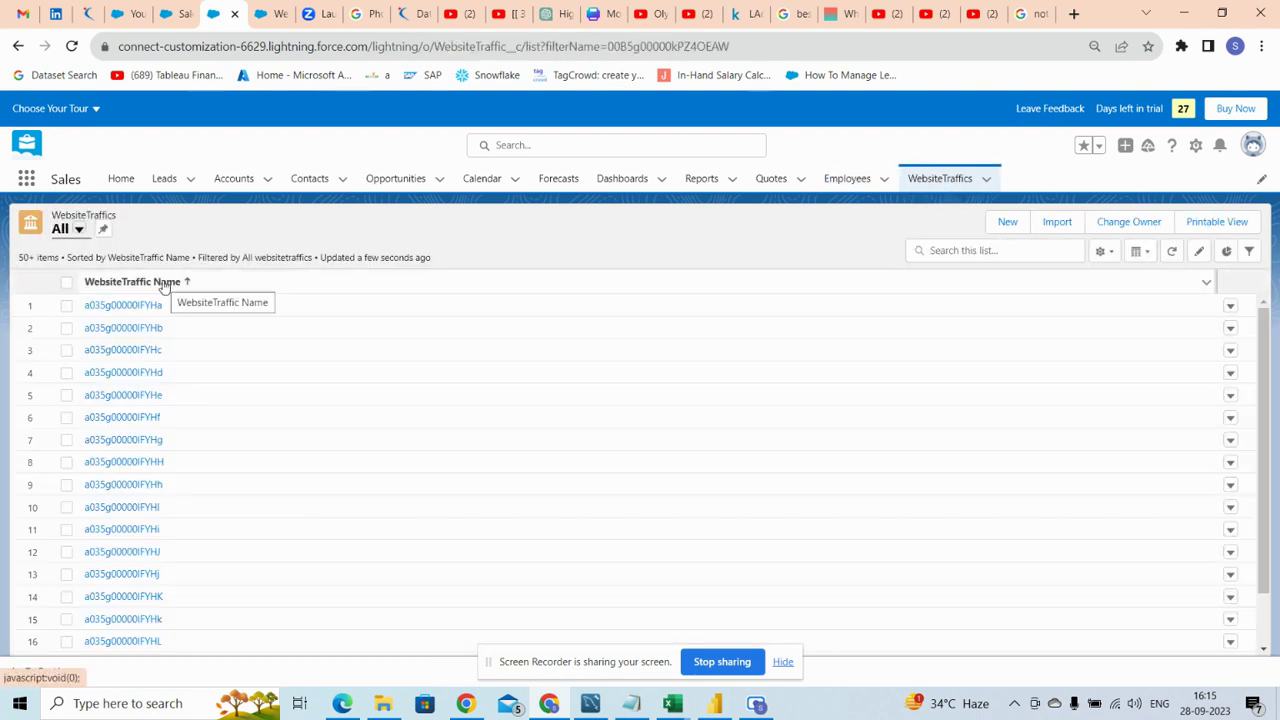
left_click(102, 229)
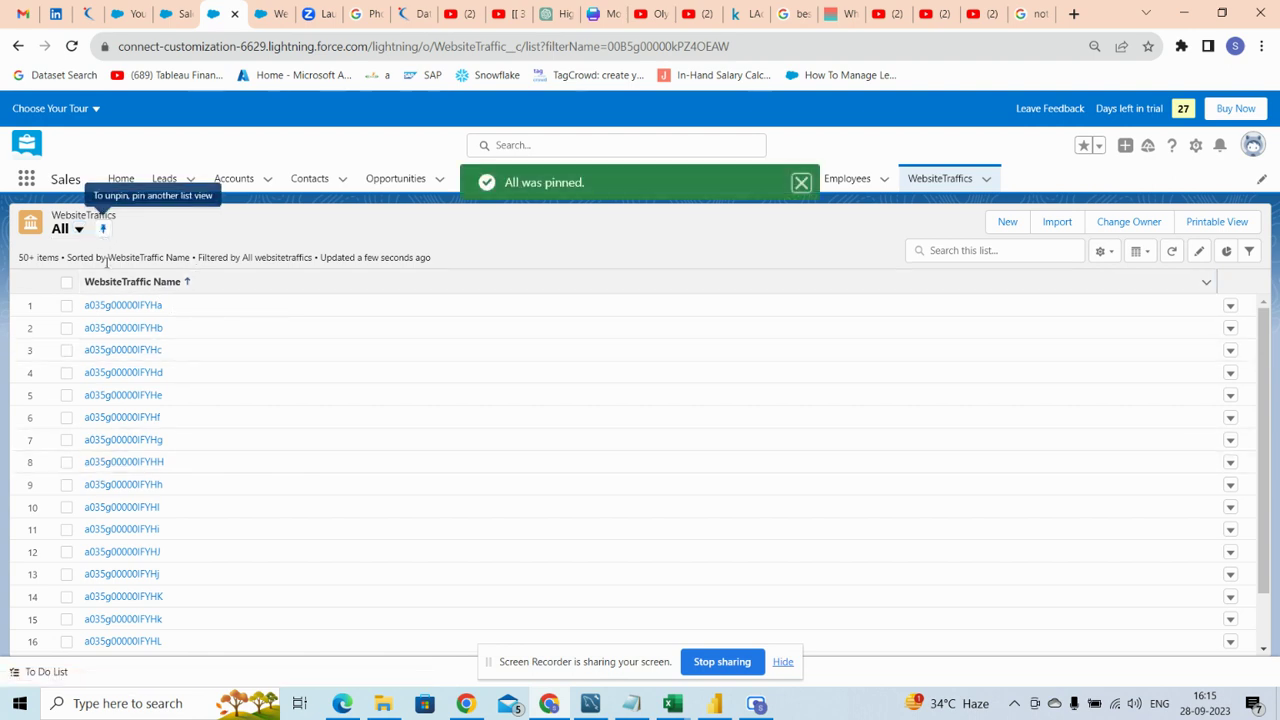
- Examine the field values of the first imported WebsiteTraffic record and return to the All list view
left_click(134, 306)
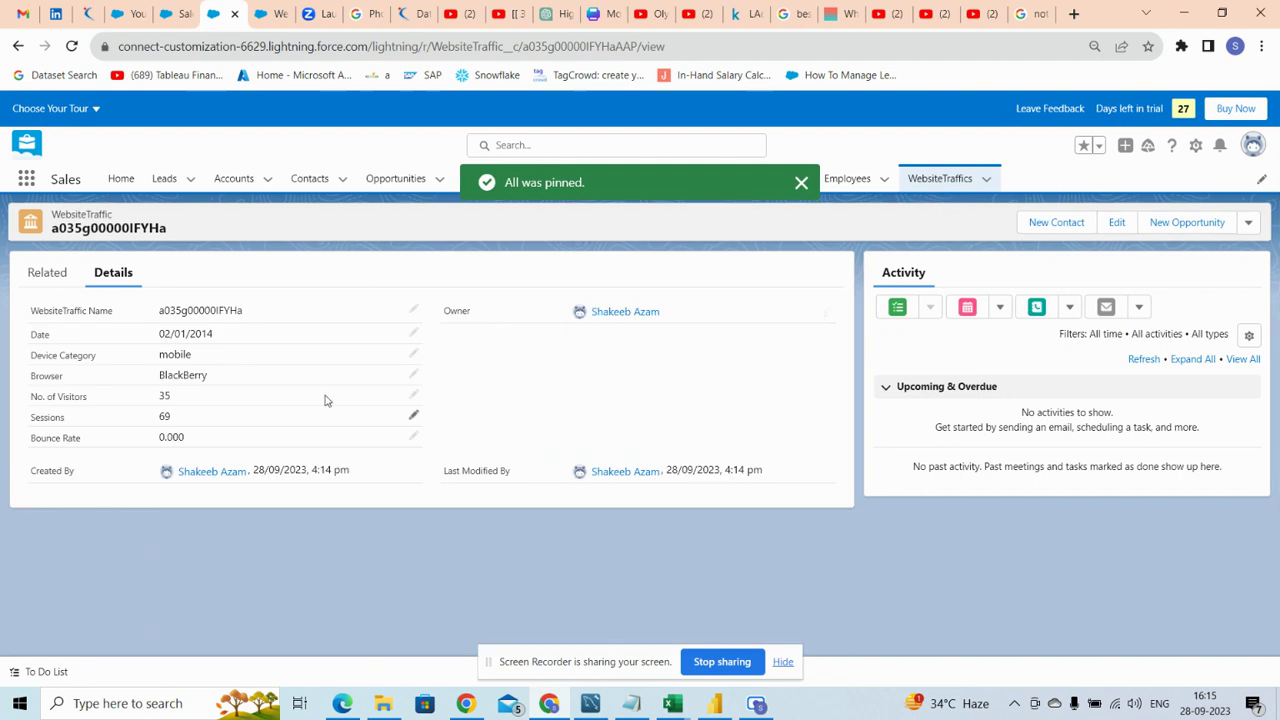
key("alt+Left")
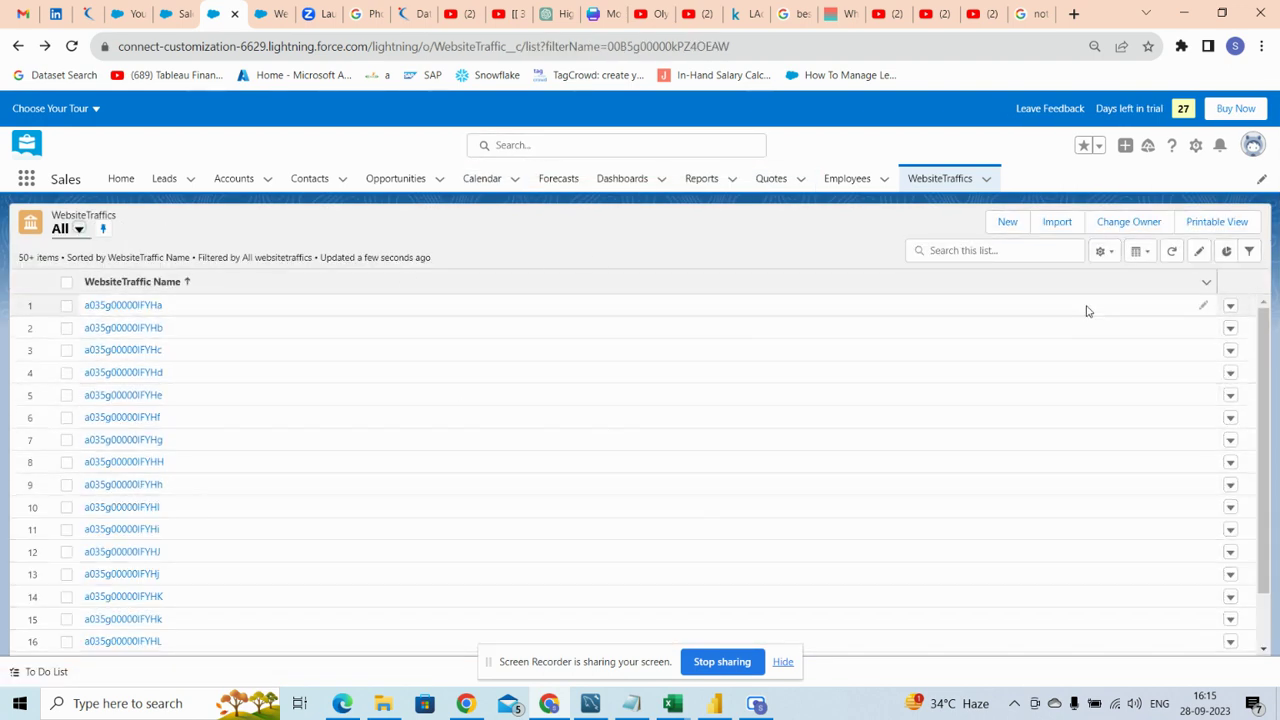
- Add the Date, Device Category and Browser fields to the visible fields of the All list view
left_click(1103, 251)
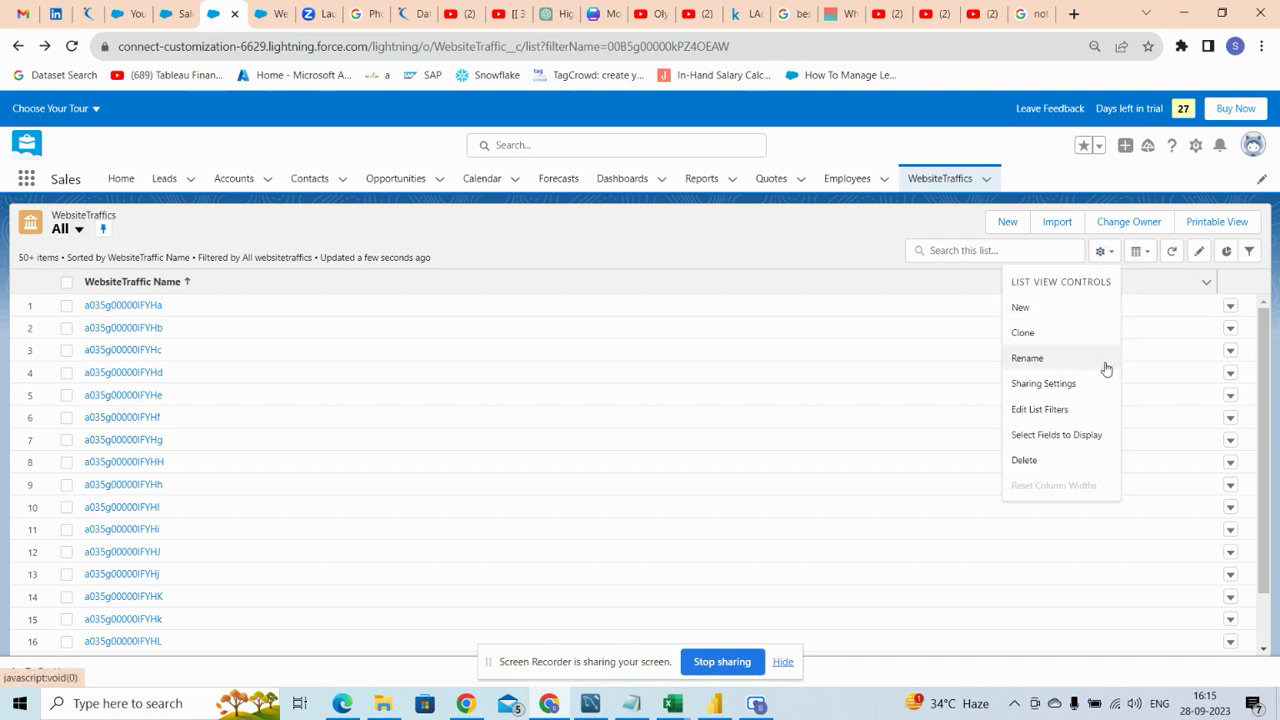
left_click(1068, 437)
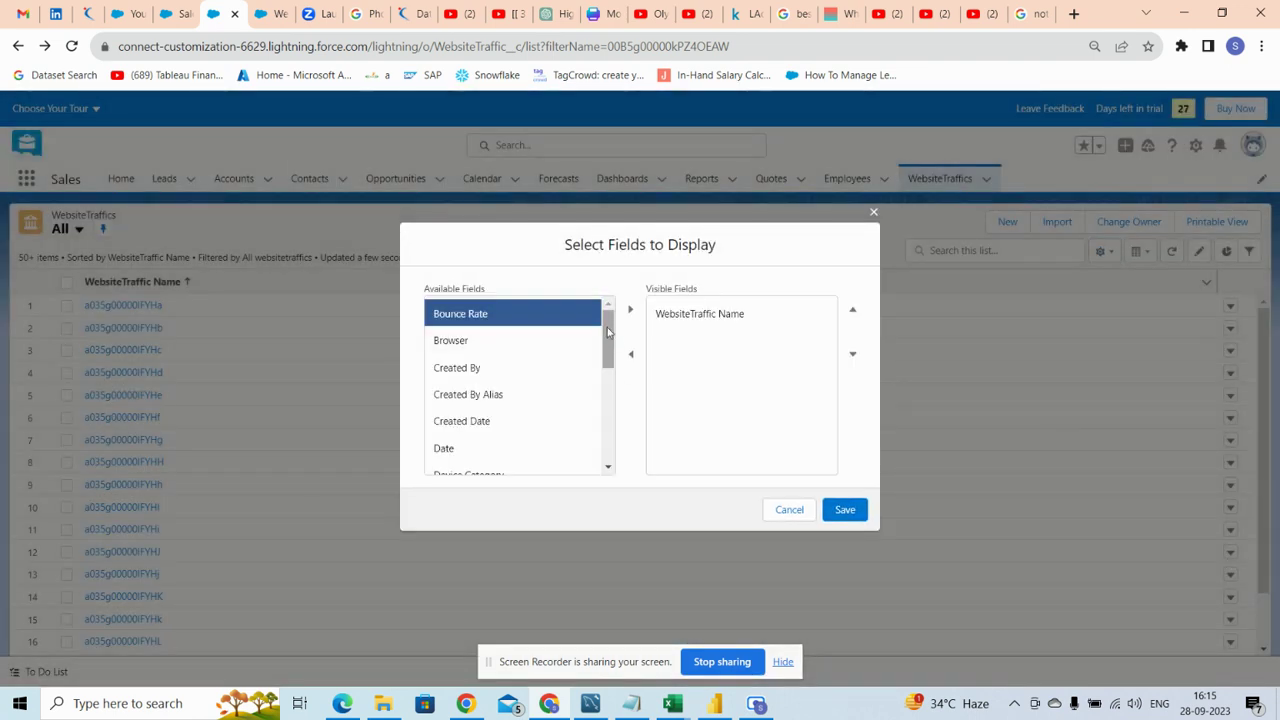
left_click_drag(607, 327, 604, 367)
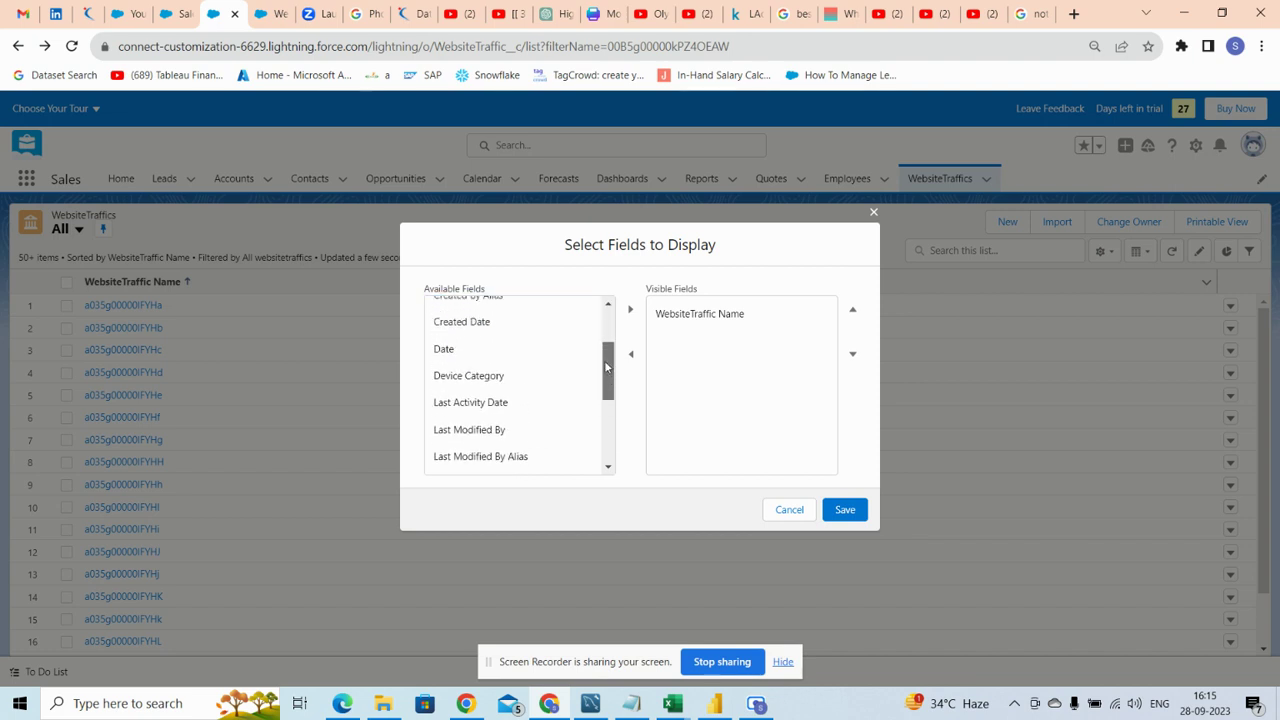
left_click(551, 350)
left_click(632, 311)
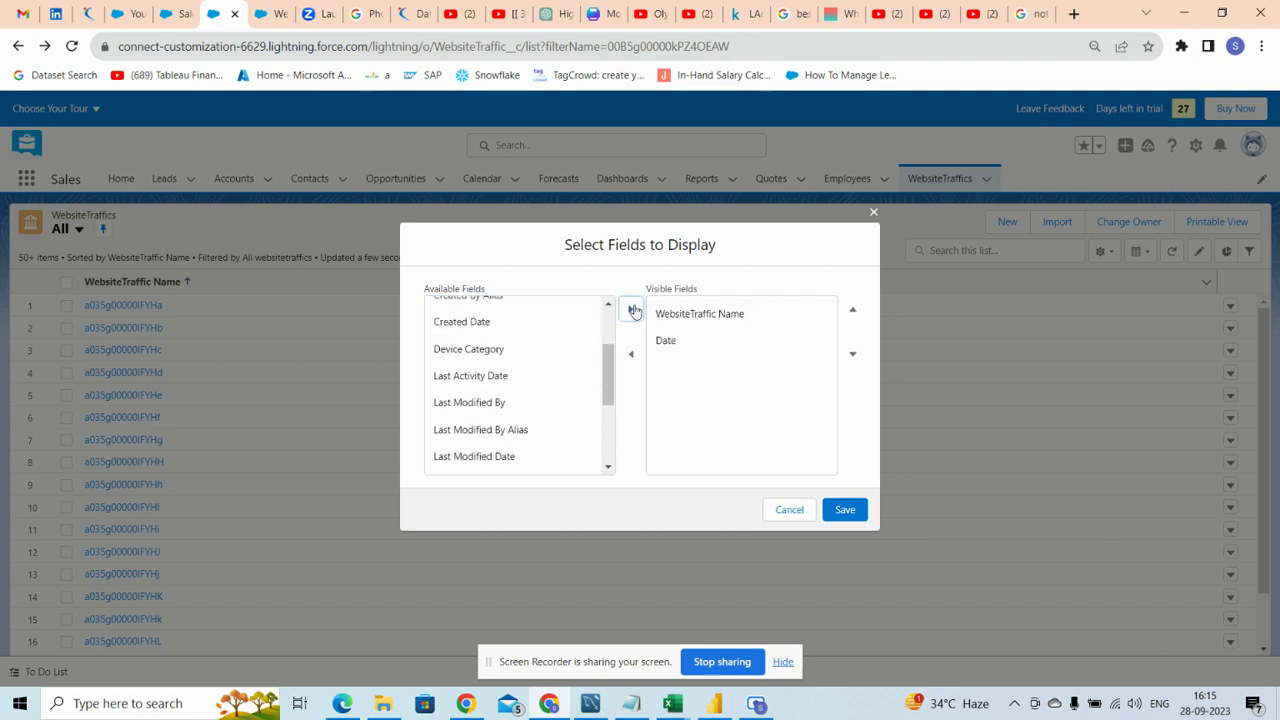
mouse_move(604, 367)
left_mouse_down()
mouse_move(604, 391)
mouse_move(604, 349)
left_mouse_up()
left_click(529, 388)
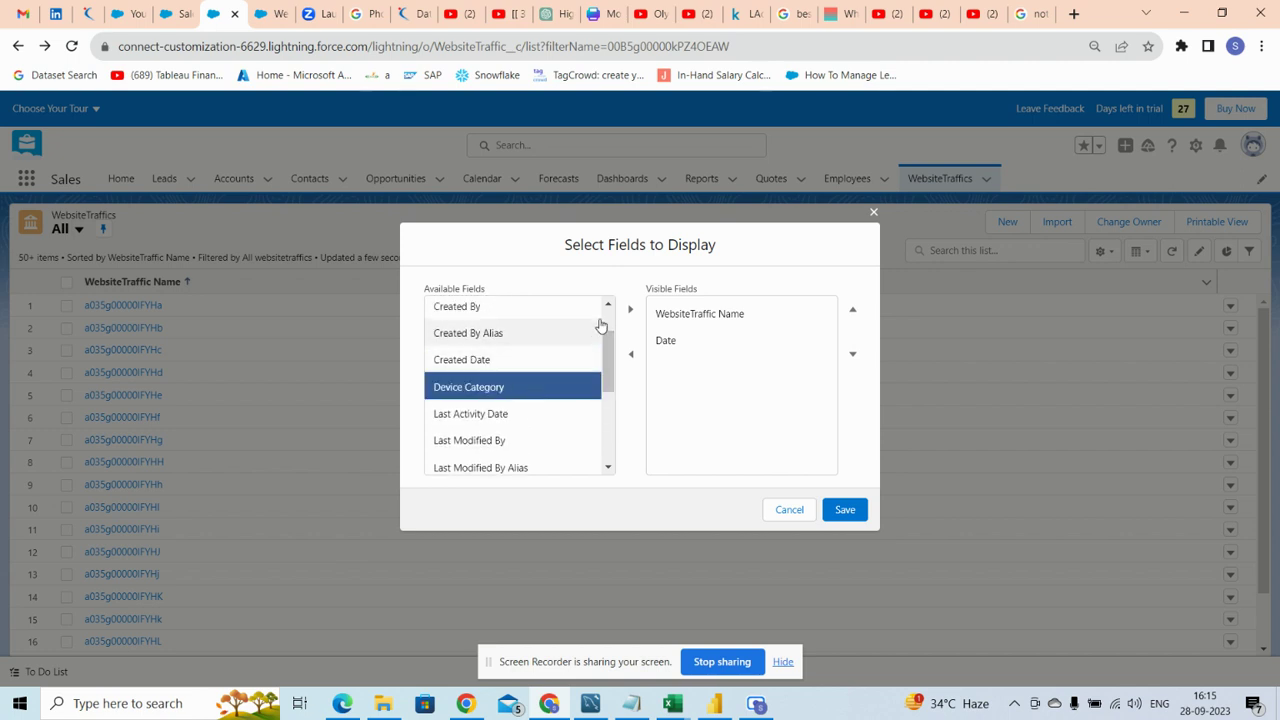
left_click(630, 309)
left_click_drag(604, 374, 607, 340)
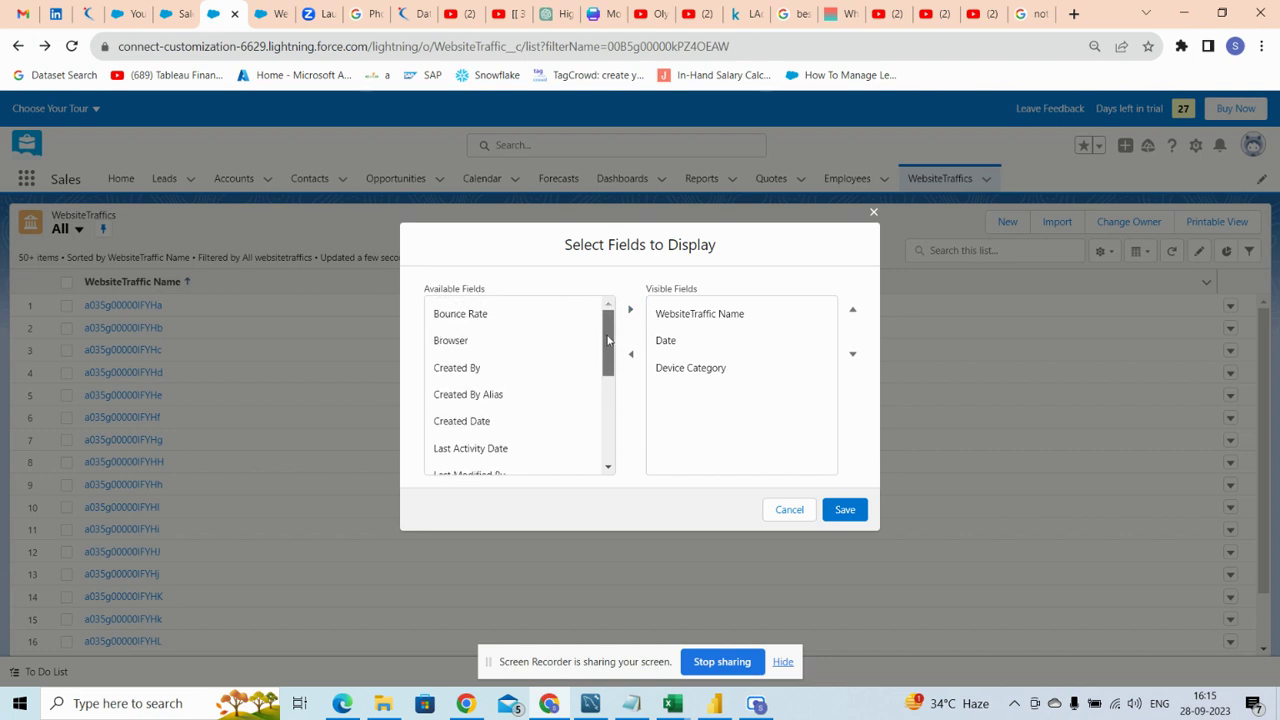
left_click(587, 341)
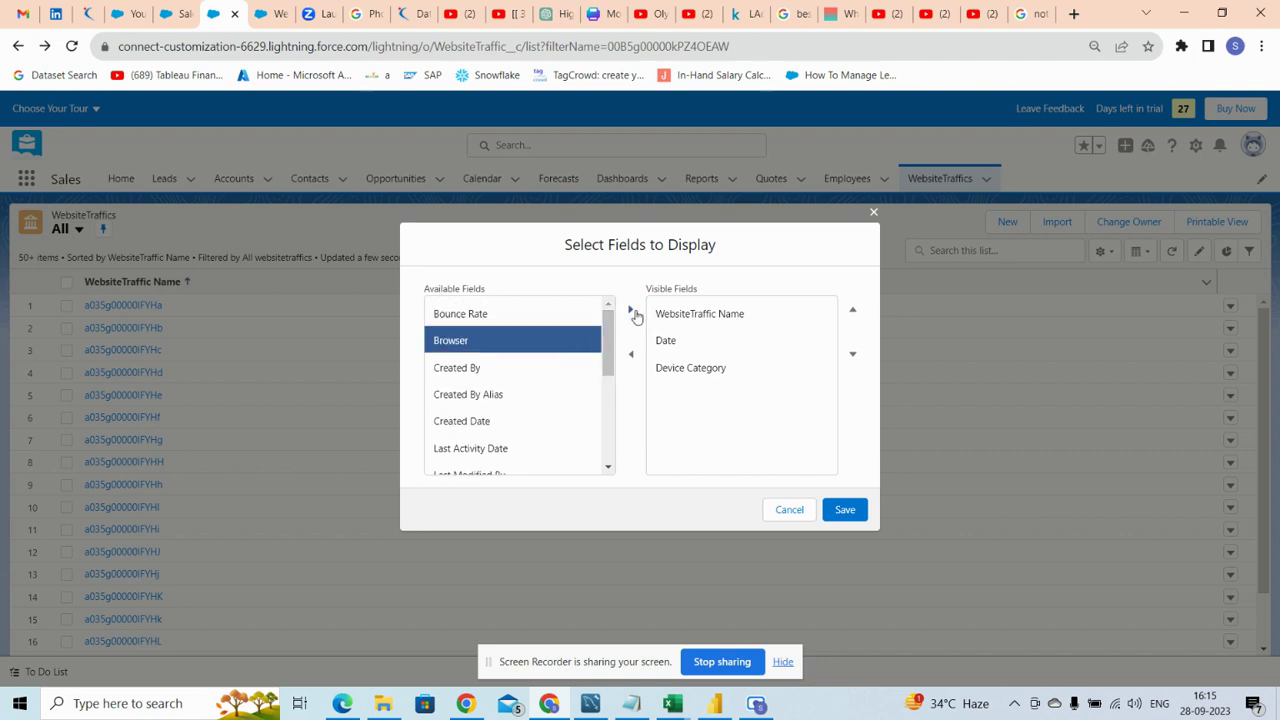
left_click(631, 310)
- Add No. of Visitors, Sessions and Bounce Rate to the list view's visible fields and save the selection
scroll(560, 400, "down", 3)
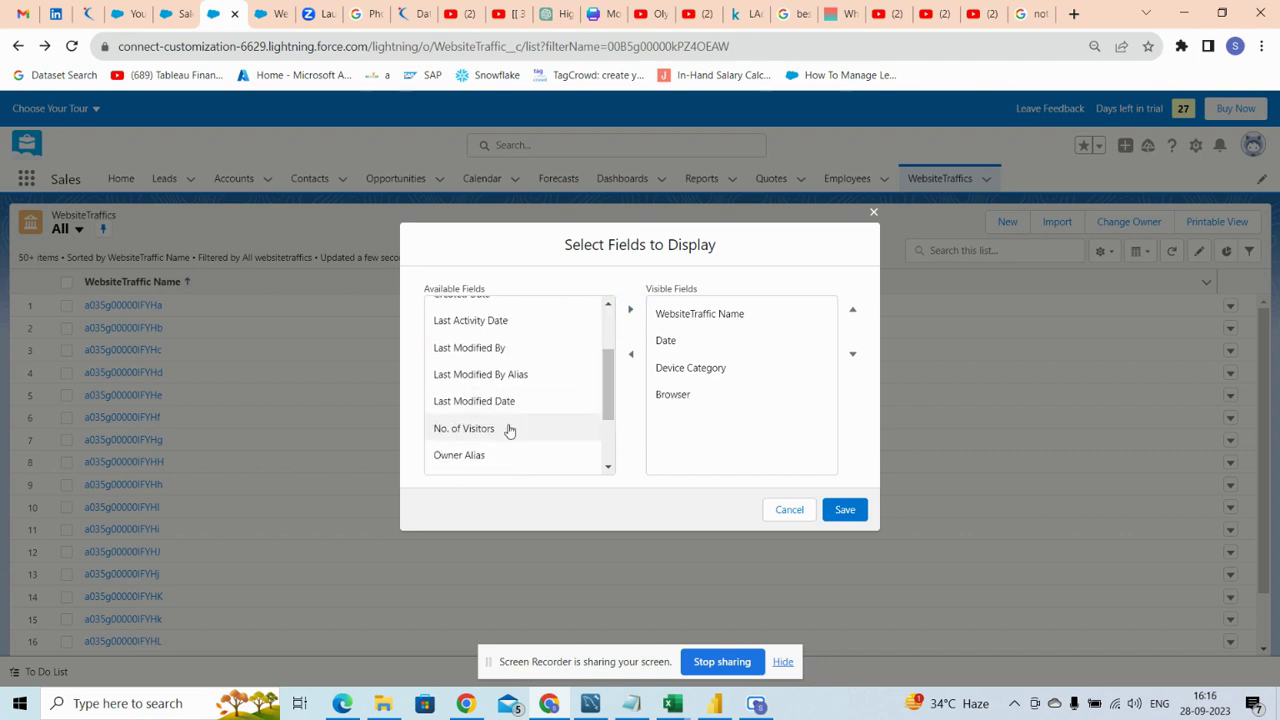
left_click(508, 429)
left_click(630, 309)
scroll(608, 425, "down", 2)
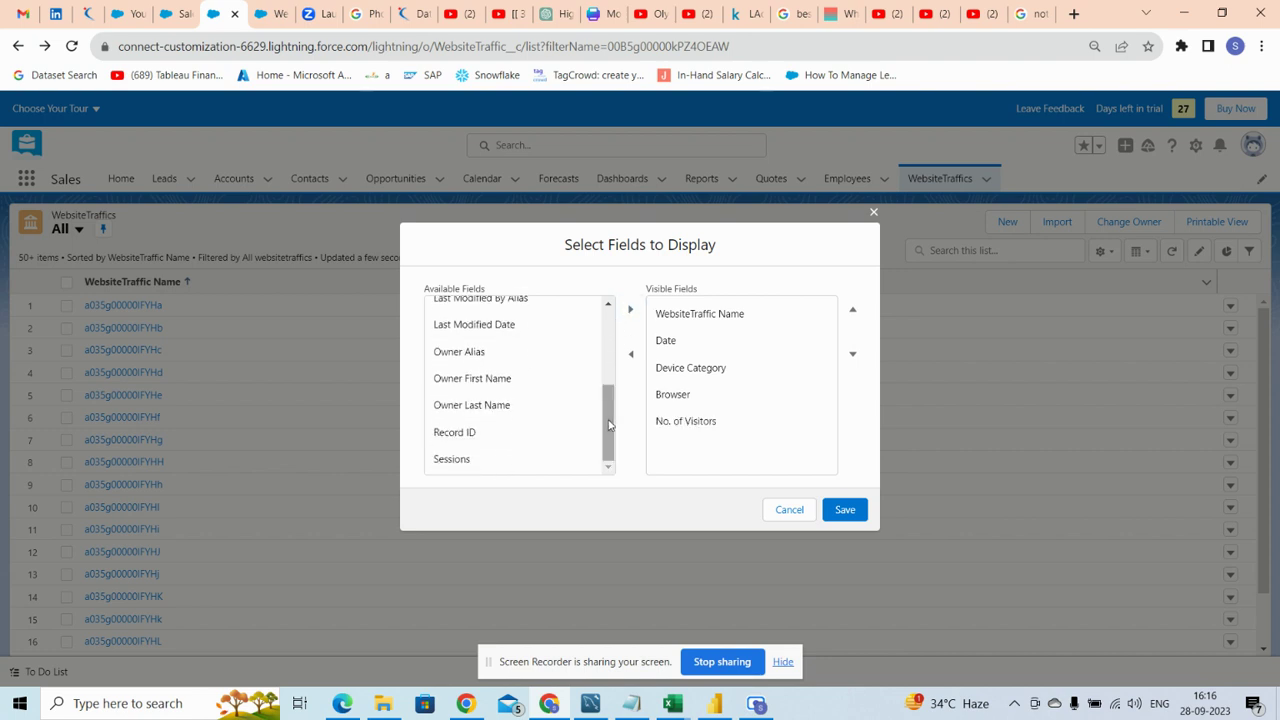
left_click(533, 462)
left_click(630, 309)
scroll(608, 370, "up", 1)
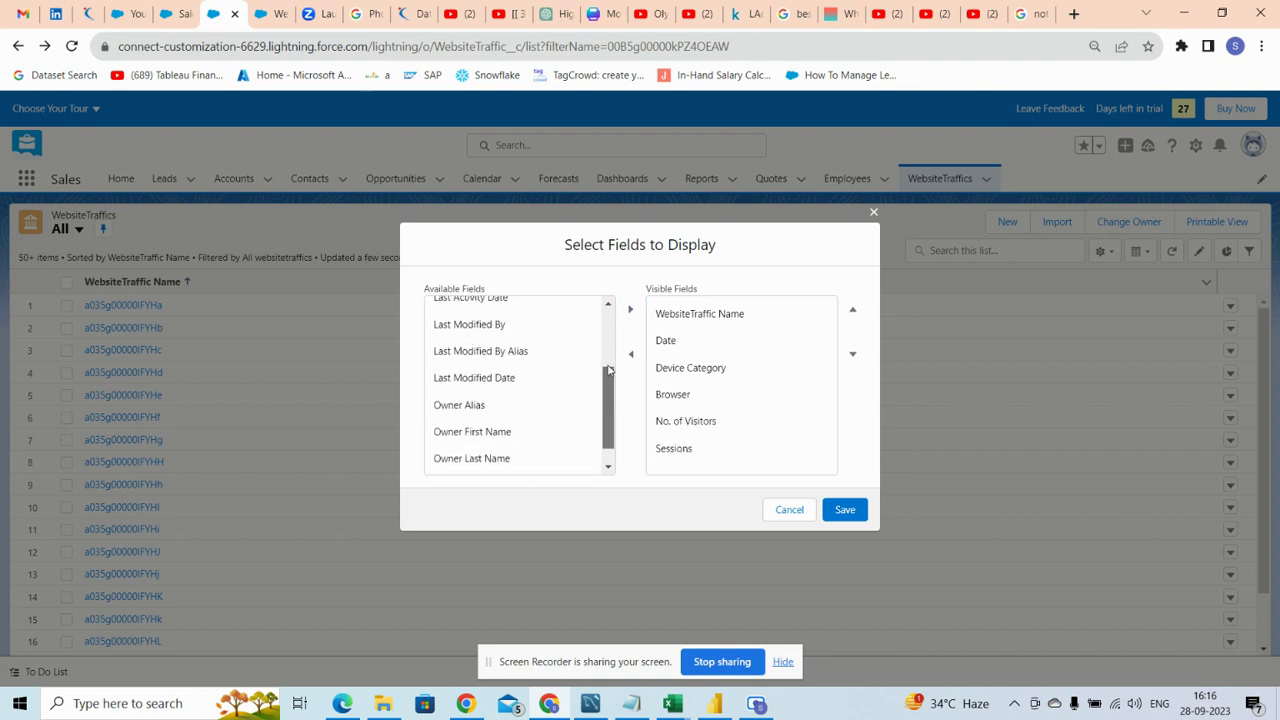
scroll(608, 370, "up", 3)
left_click(563, 318)
left_click(633, 311)
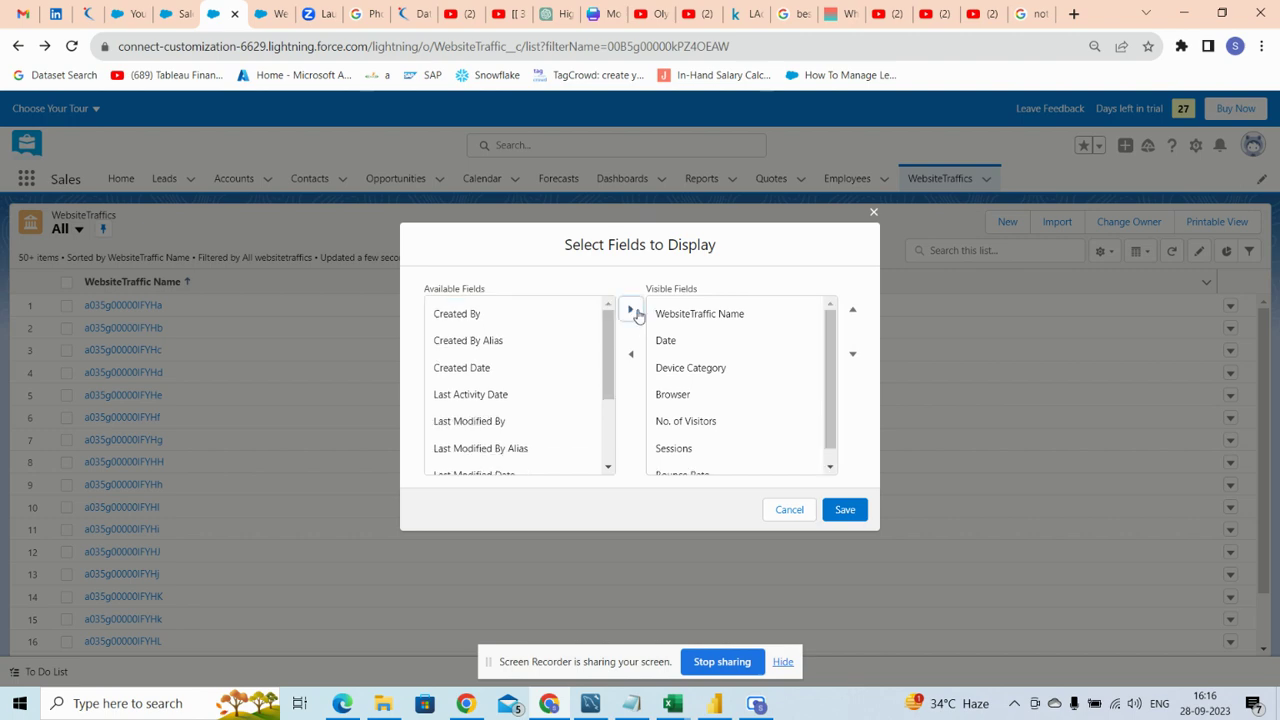
left_click(841, 512)
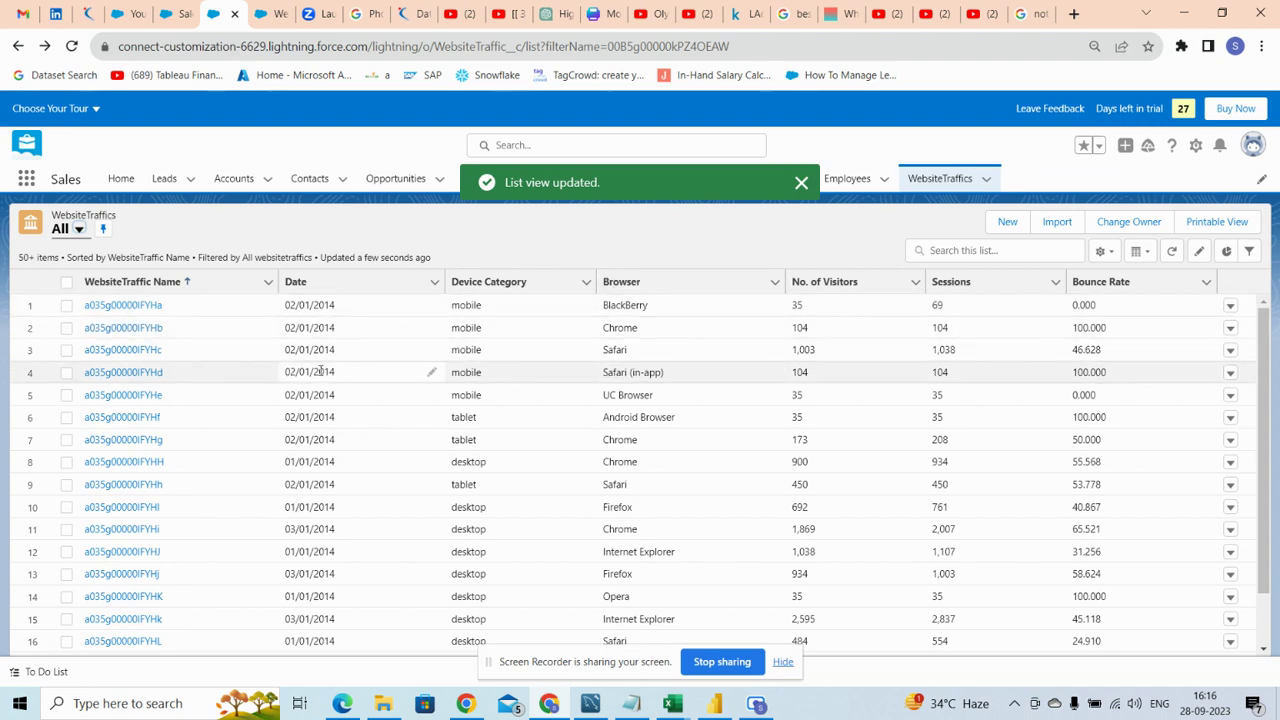
- Look through the WebsiteTraffic records with their displayed fields and switch to Power BI Desktop
scroll(777, 453, "down", 8)
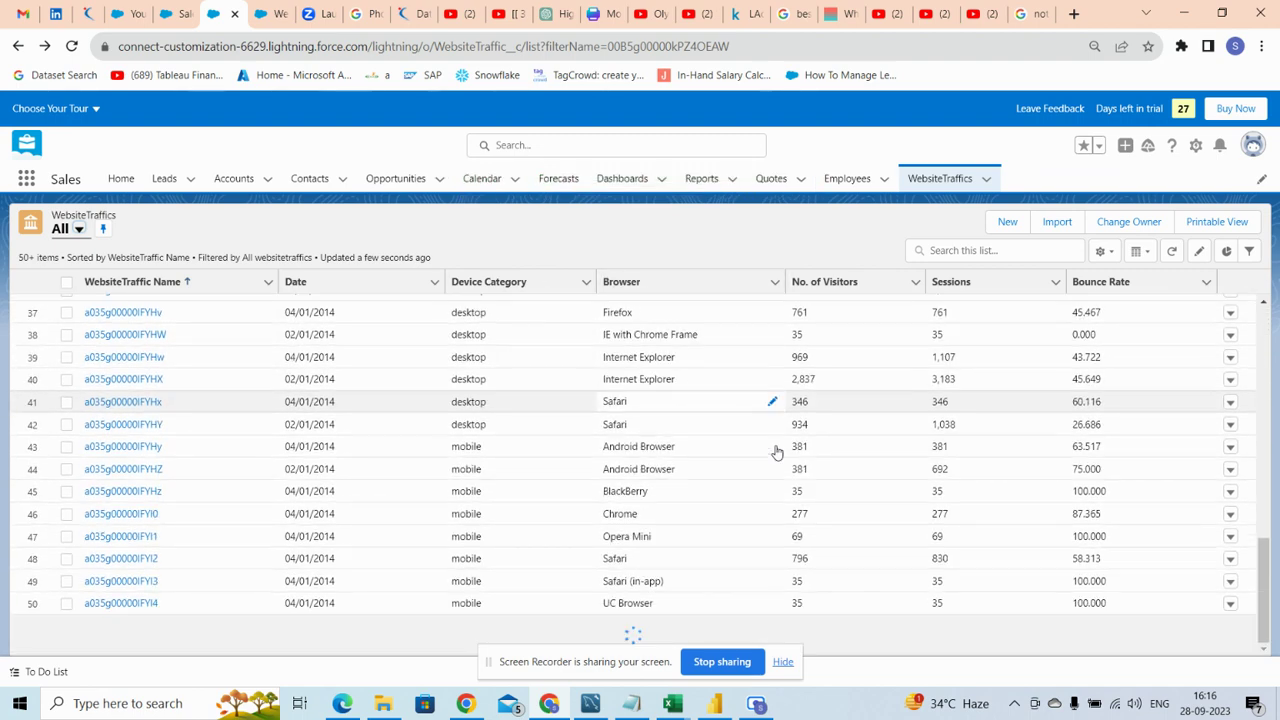
scroll(777, 453, "down", 10)
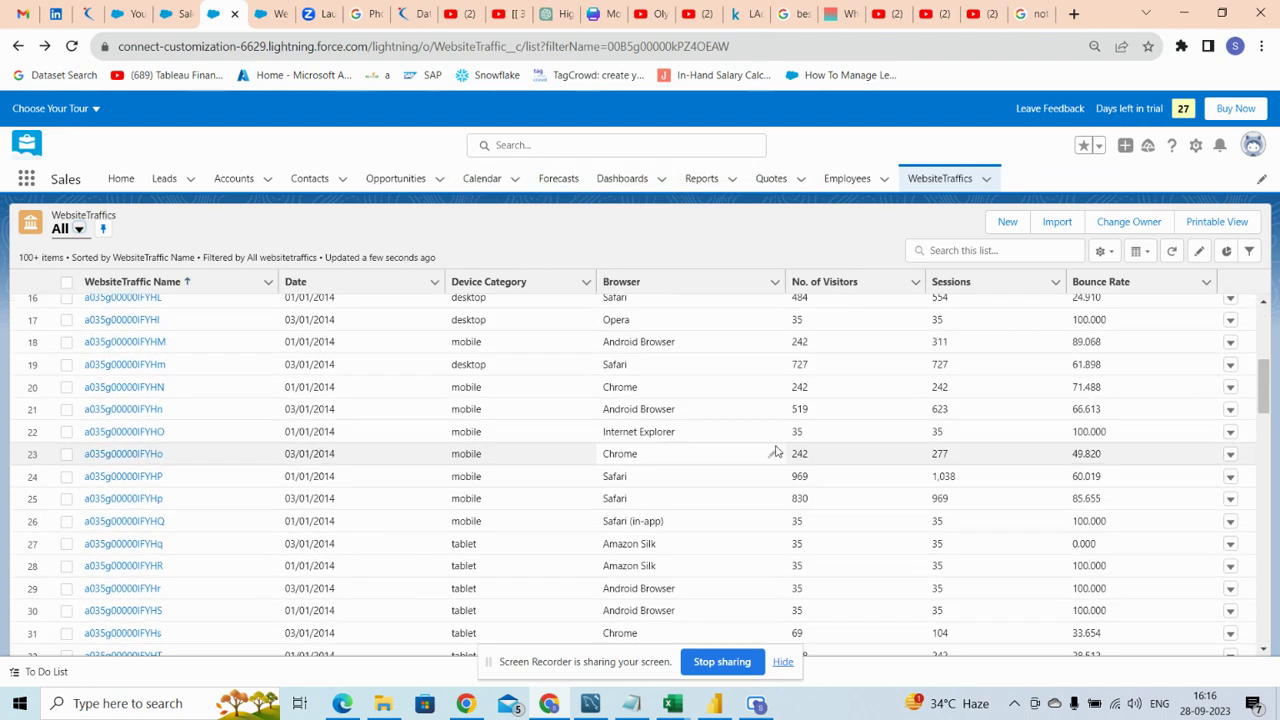
left_click(715, 705)
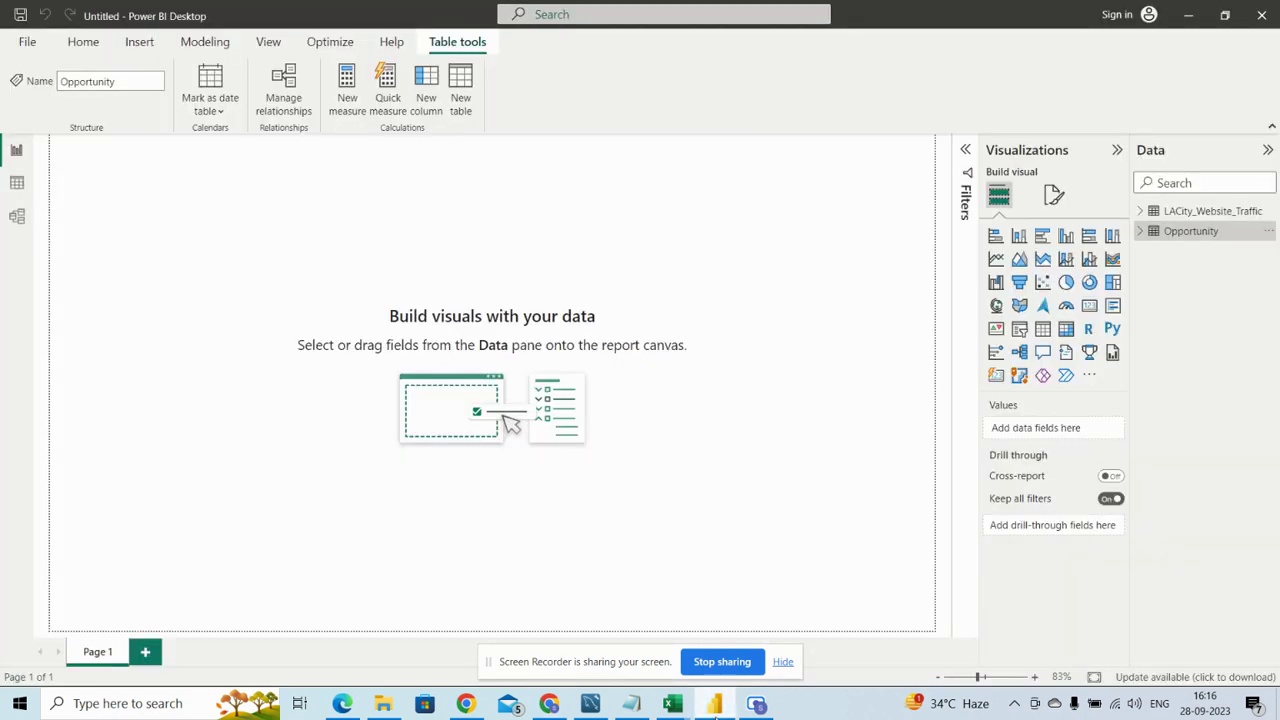
left_click(28, 48)
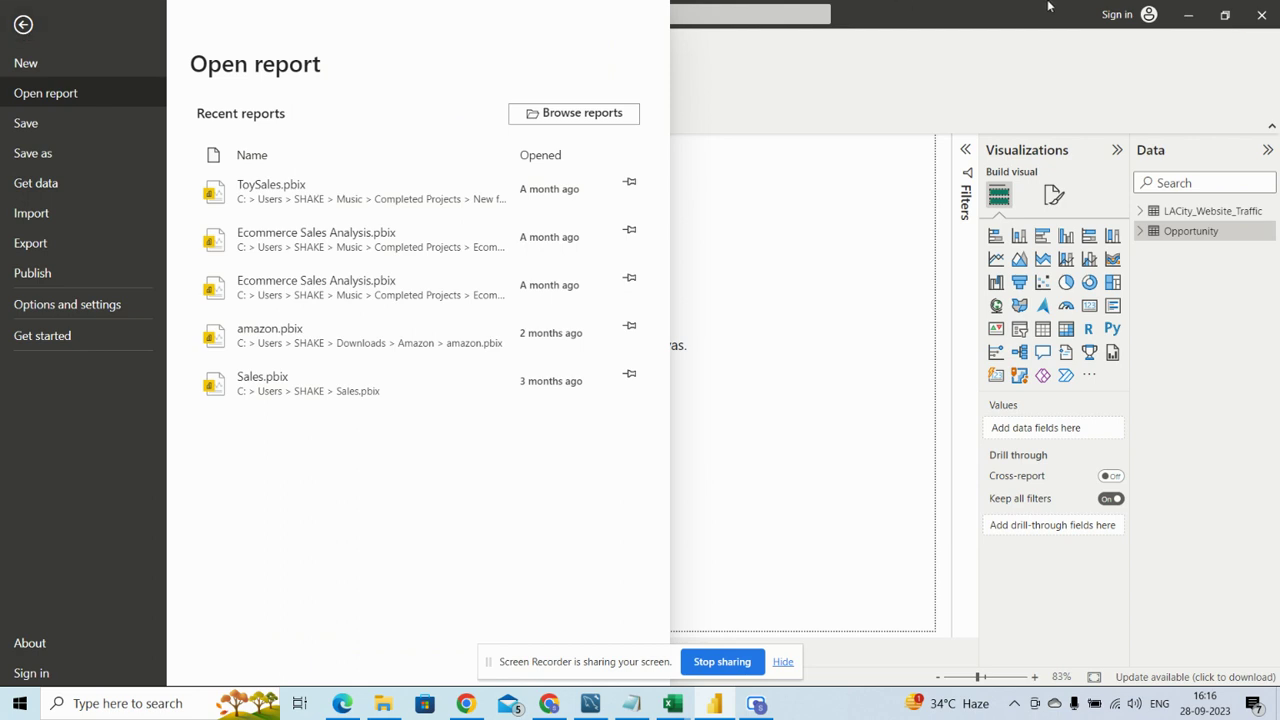
key("Escape")
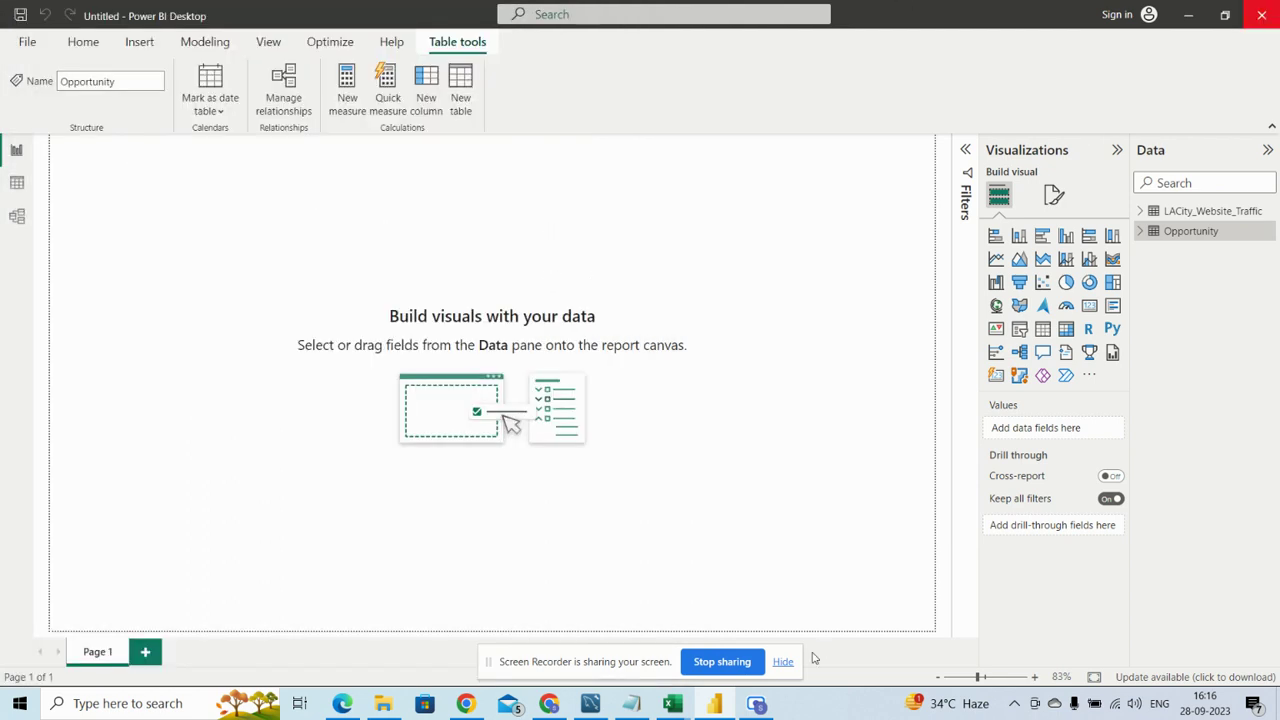
left_click(757, 705)
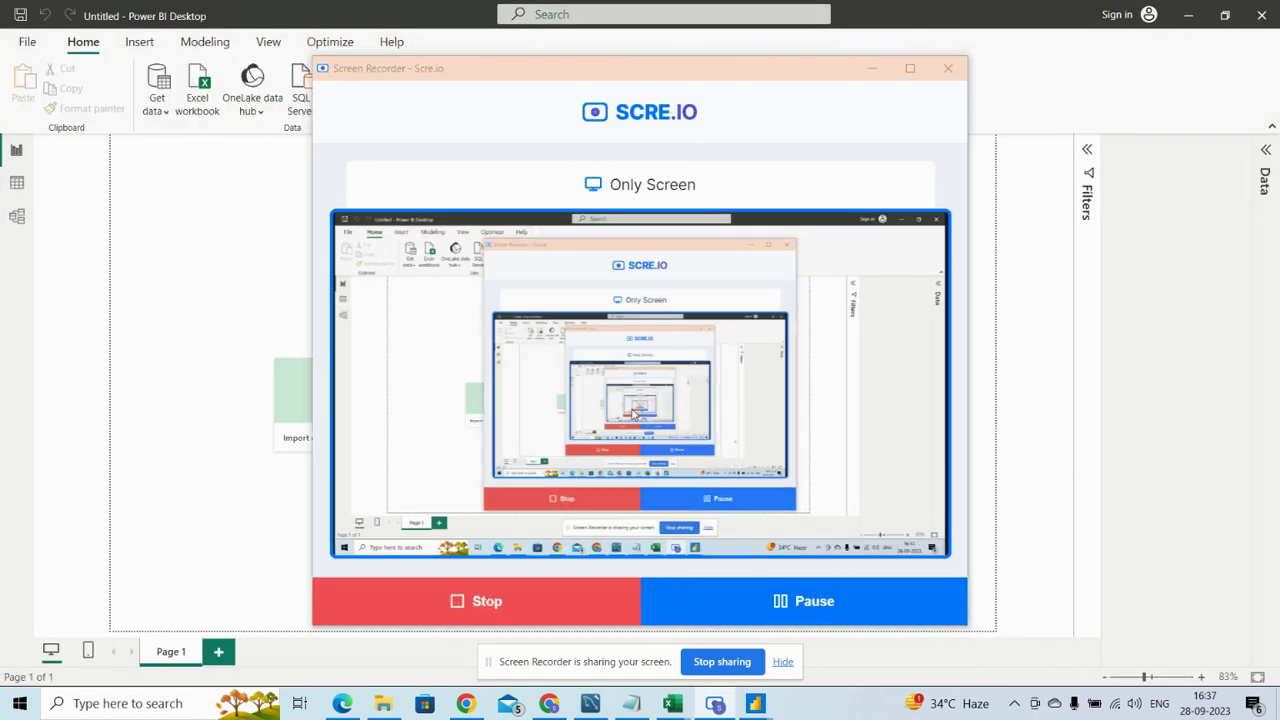
- Bring the empty untitled Power BI report to the front and close its blank start window
left_click(250, 265)
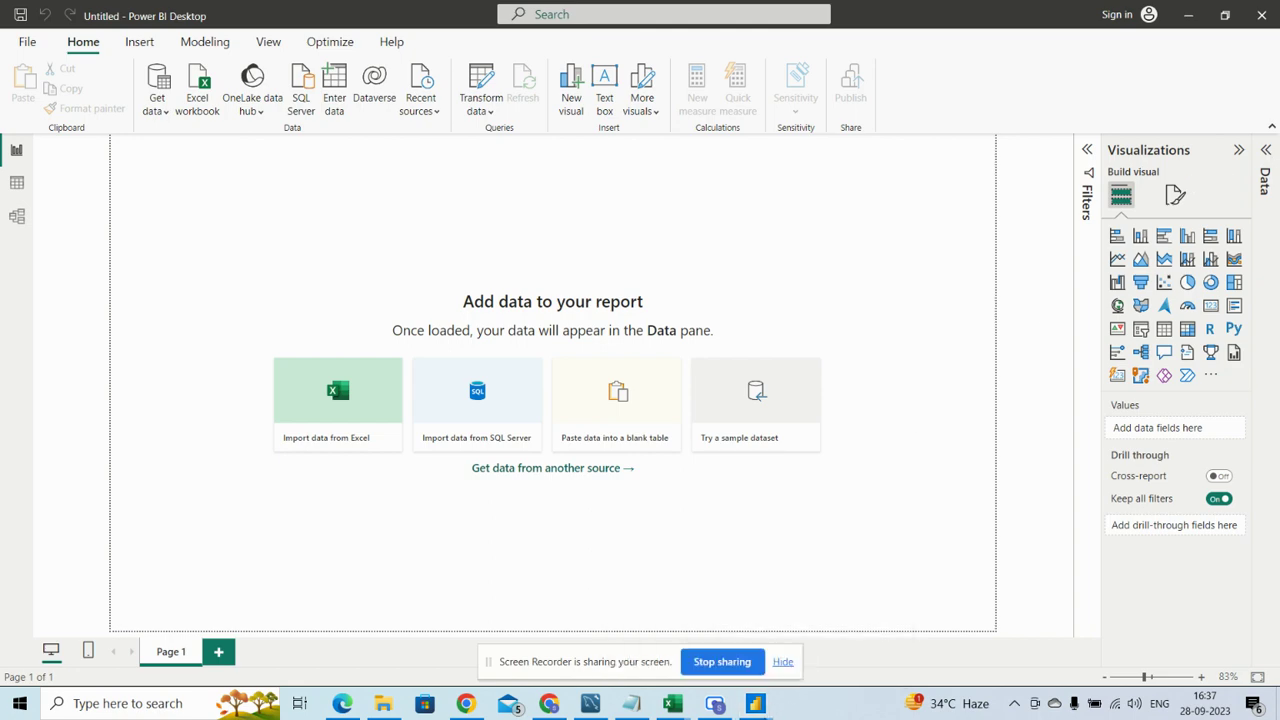
mouse_move(772, 696)
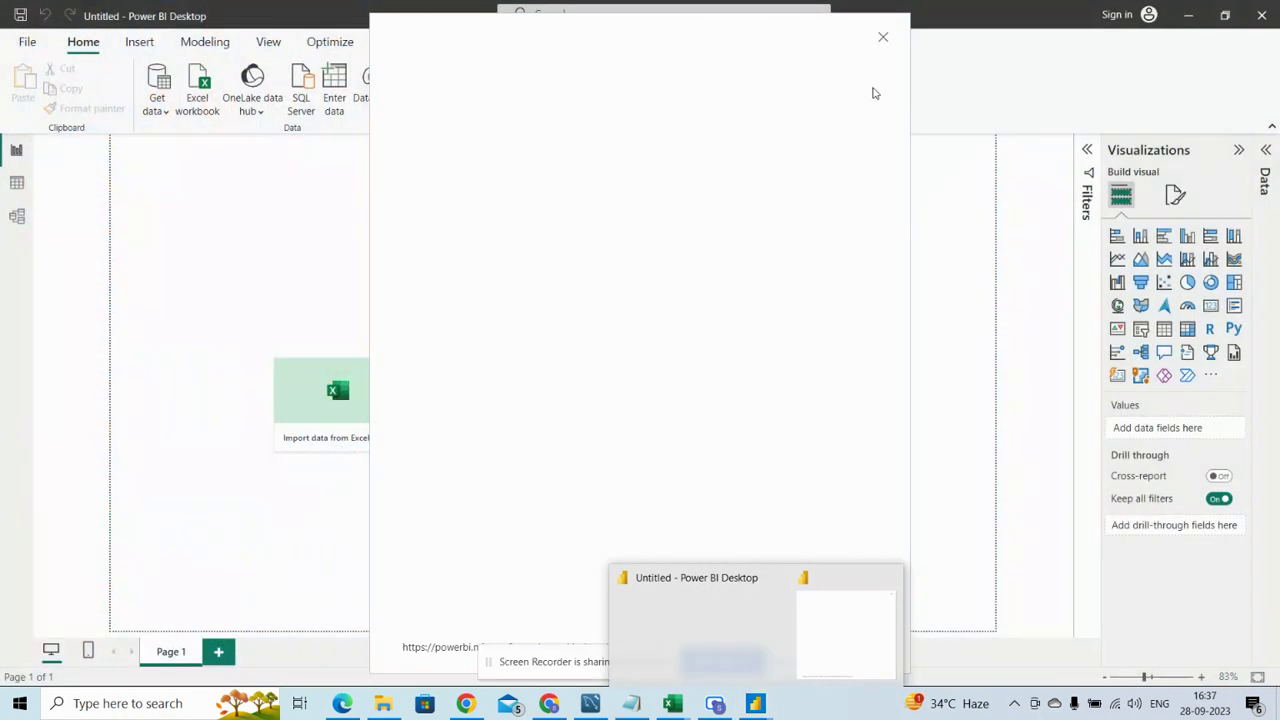
left_click(883, 37)
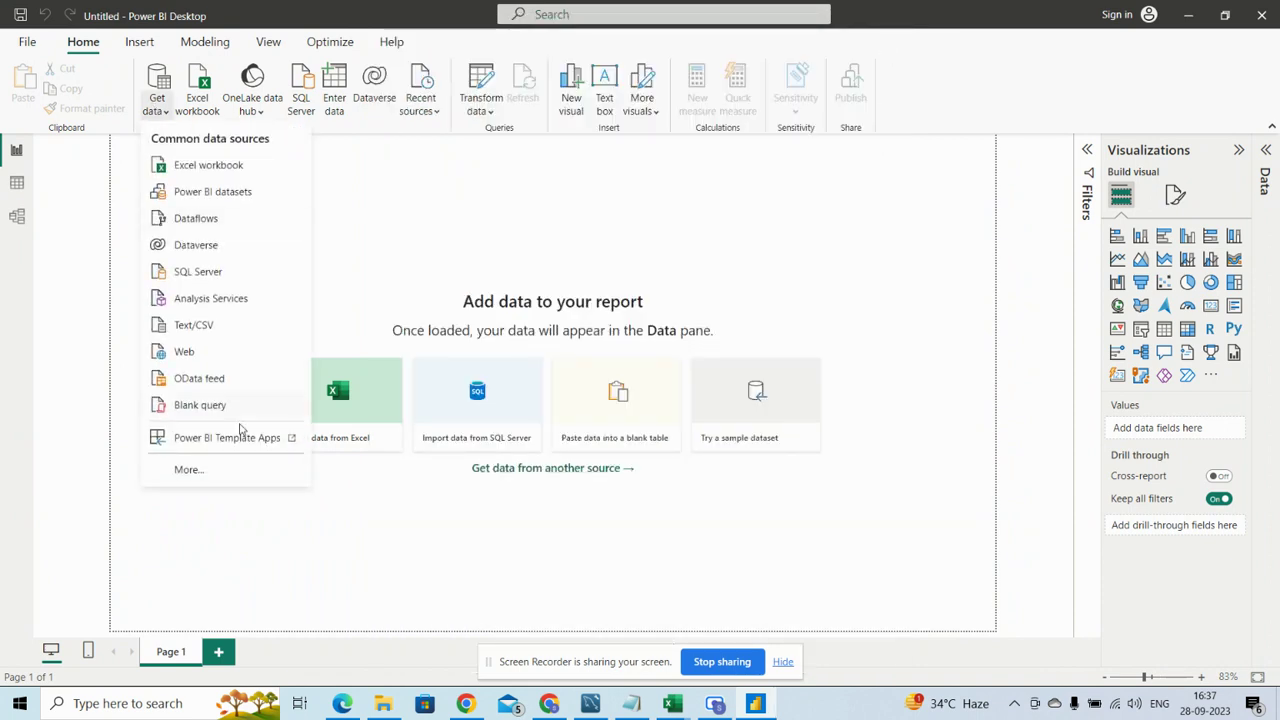
- Find the Salesforce Objects connector by searching all data sources for "sales" and connect with the Production URL
left_click(222, 470)
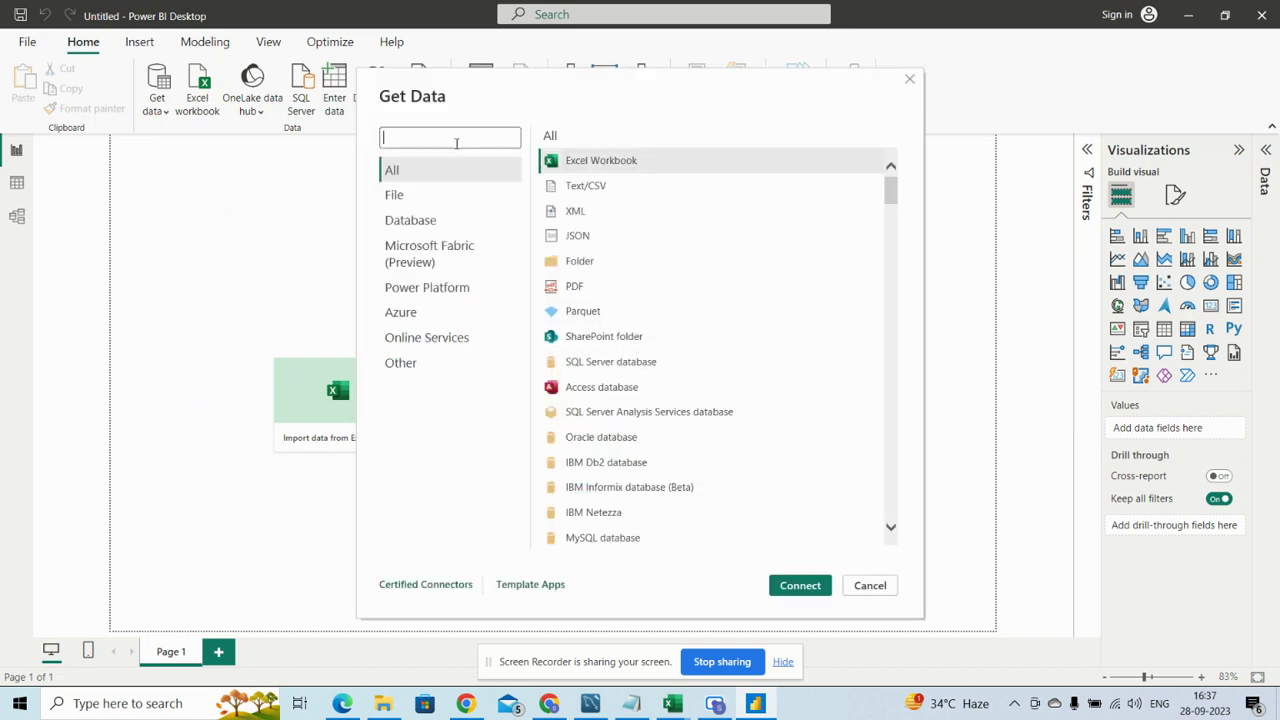
type("sales")
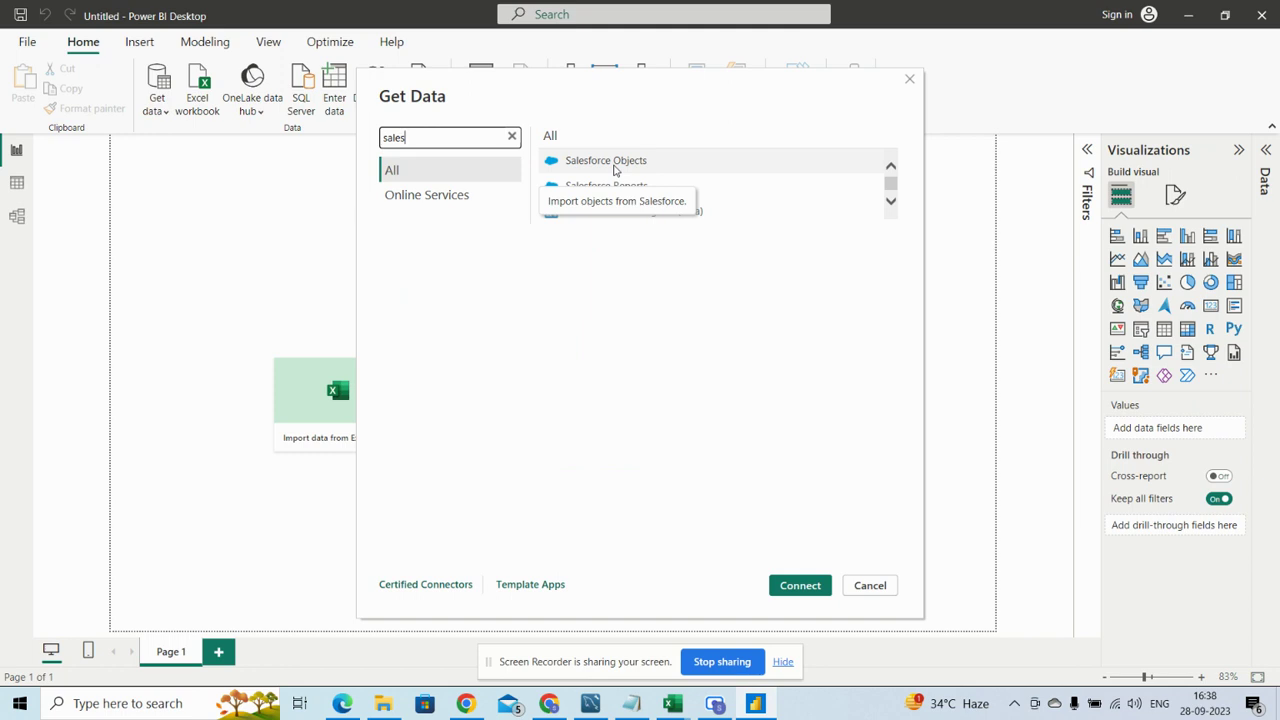
left_click(614, 164)
left_click(805, 588)
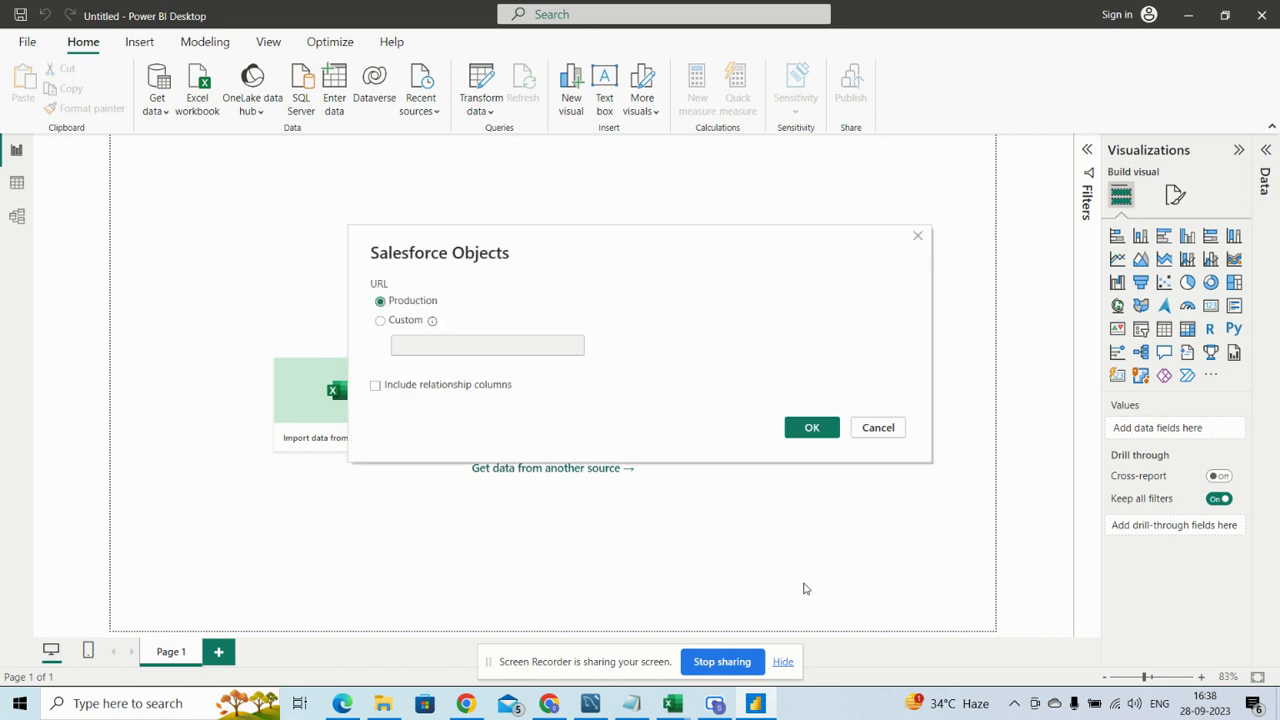
left_click(805, 430)
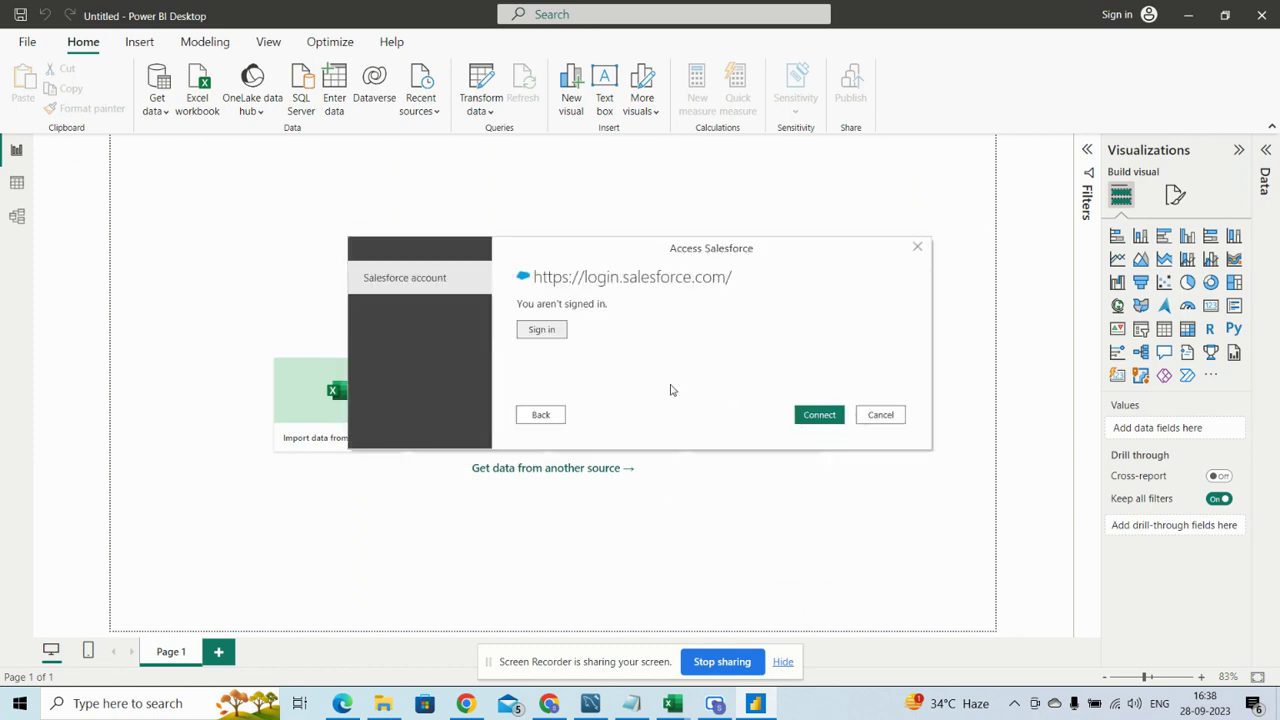
- Sign in to Salesforce with the account username and password and connect to the data source
left_click(541, 330)
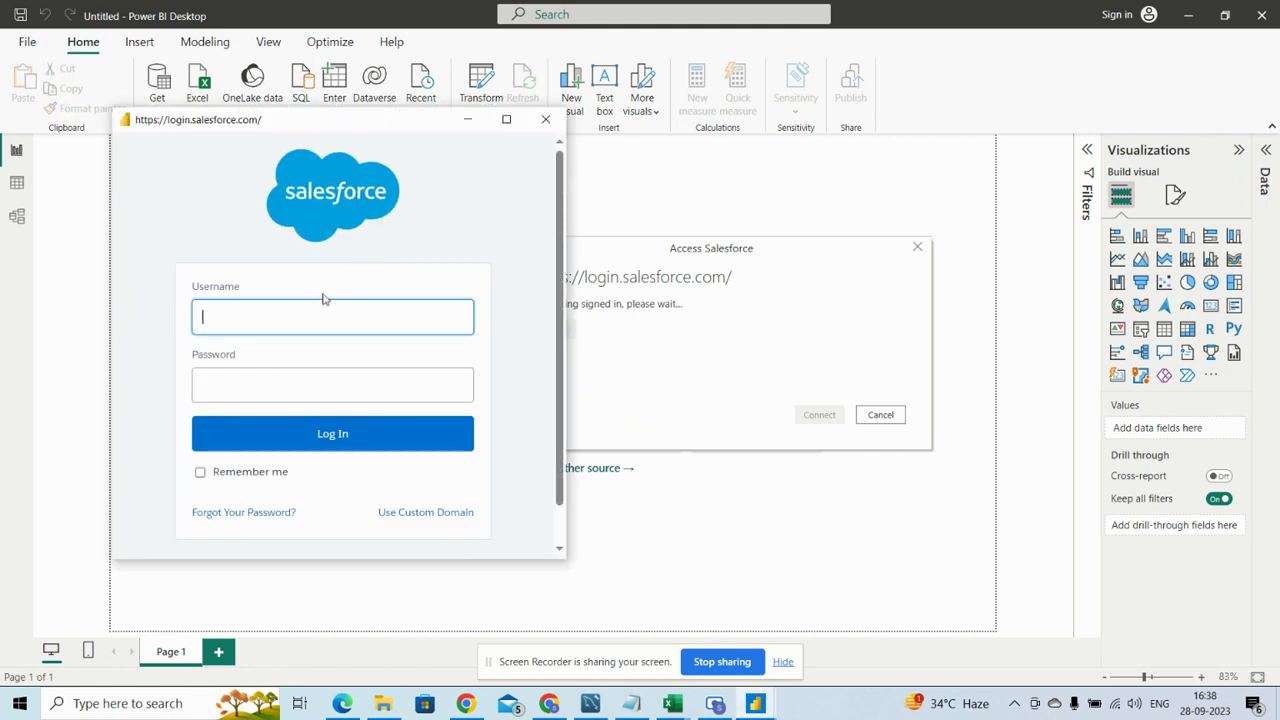
key("ctrl+v")
left_click(259, 370)
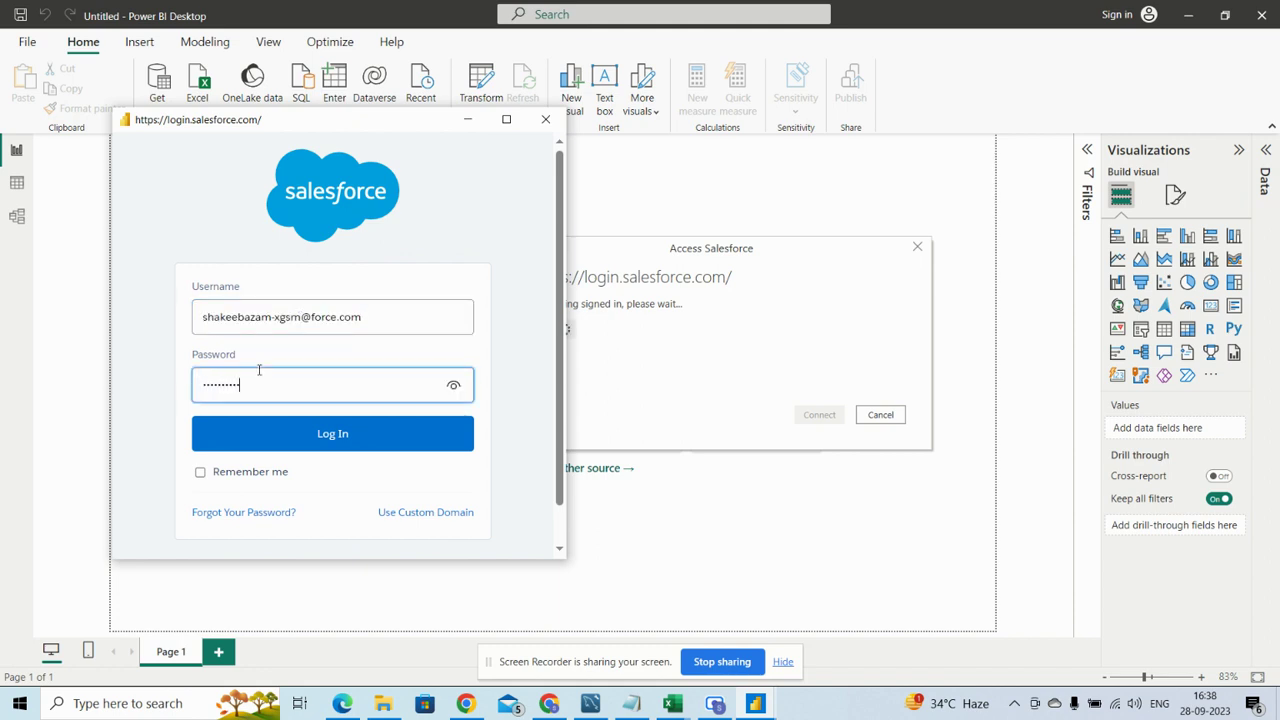
left_click(309, 434)
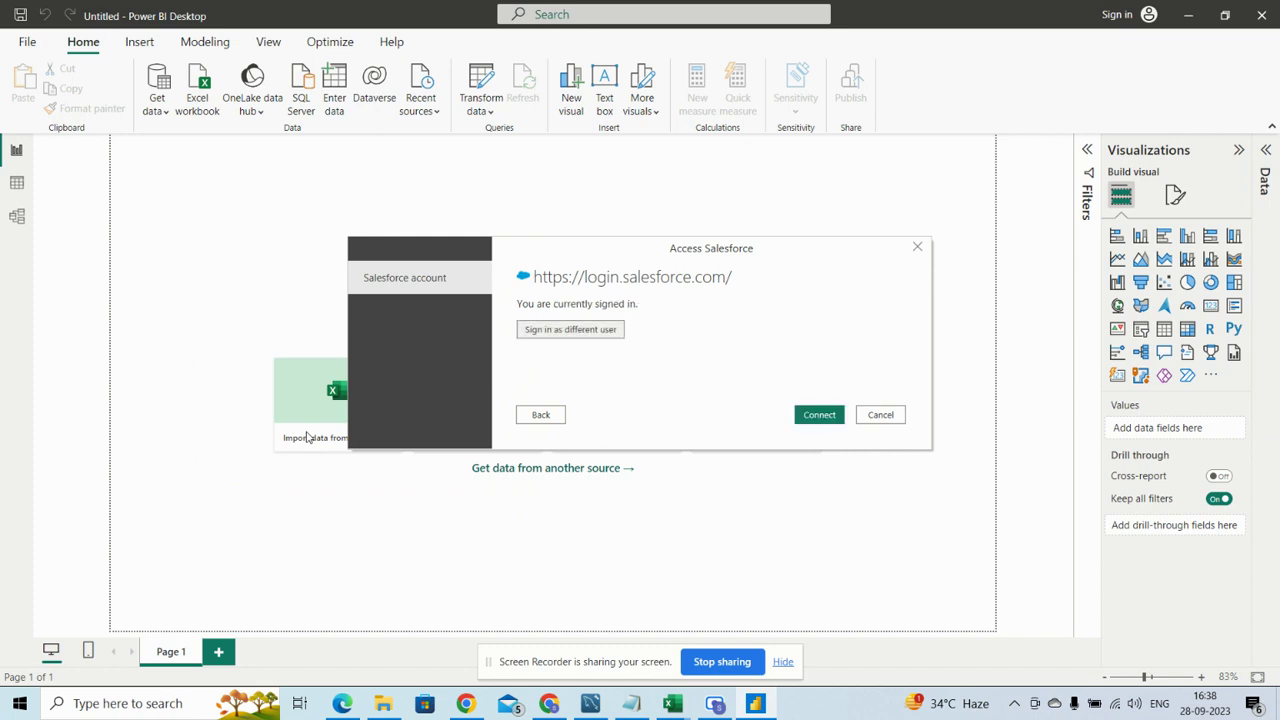
left_click(818, 420)
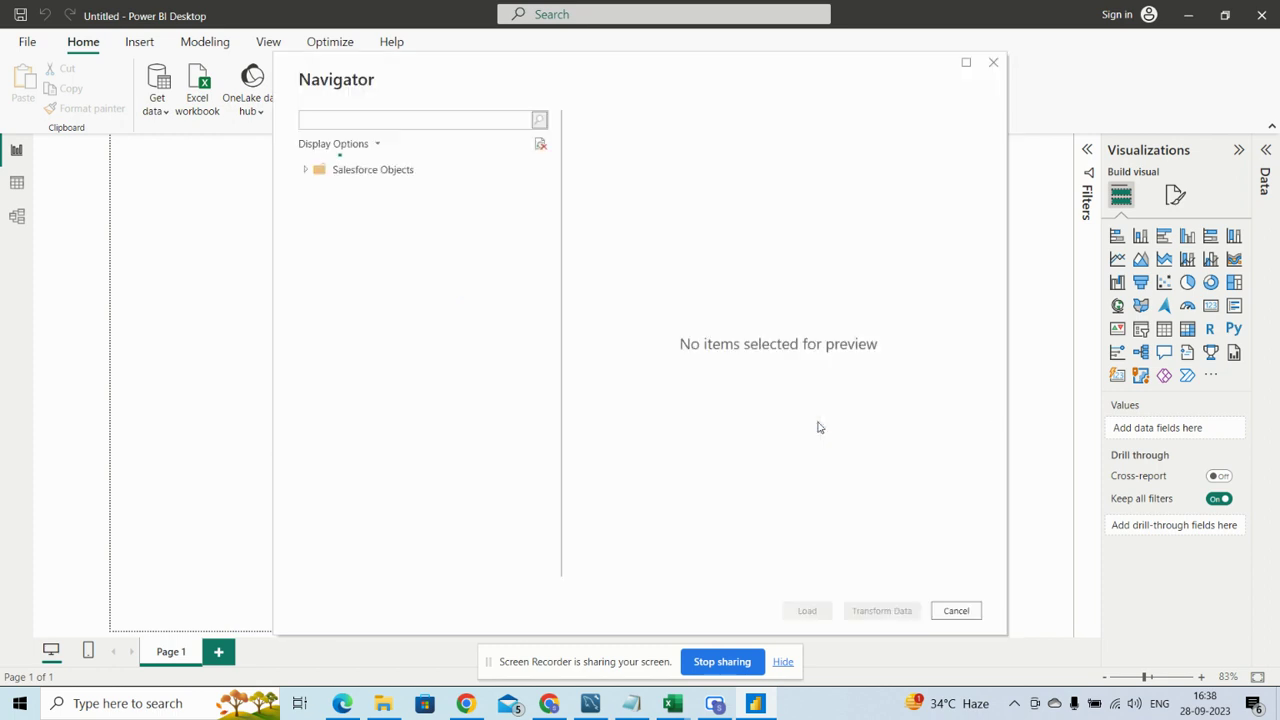
- Search the Salesforce objects for "websi", select the WebsiteTraffic table and examine its columns in the preview
left_click(381, 121)
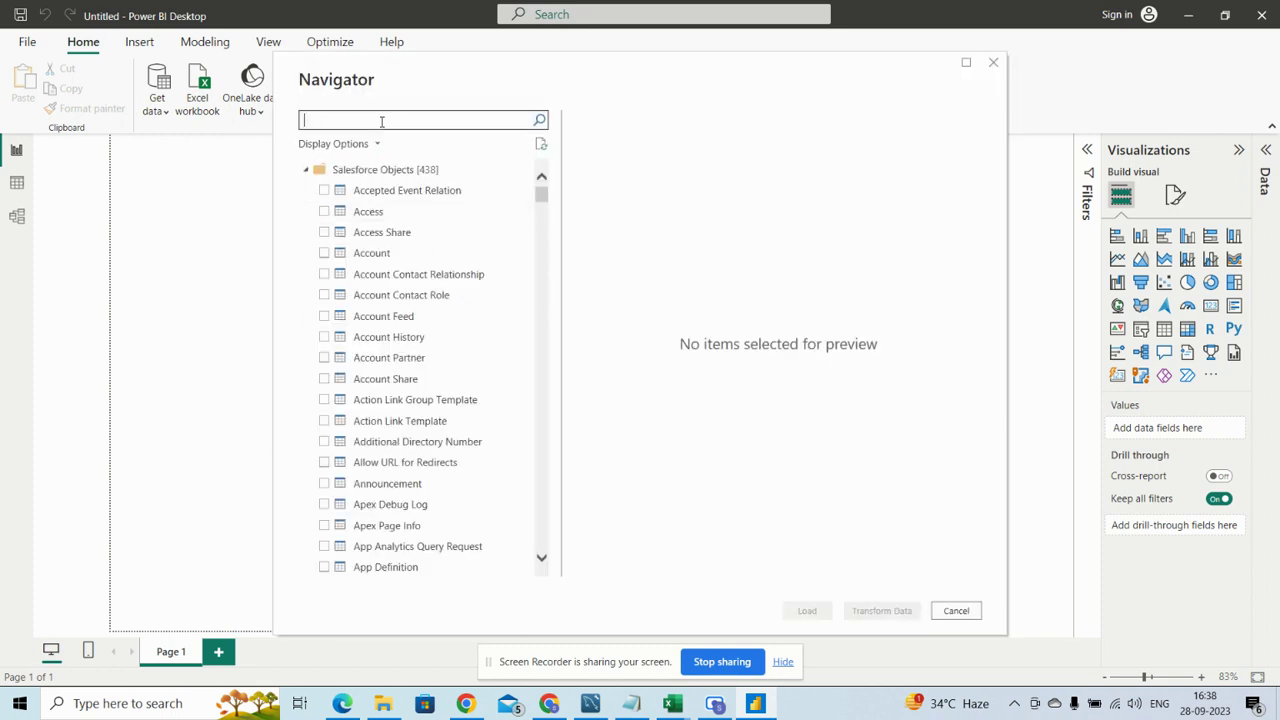
type("websi")
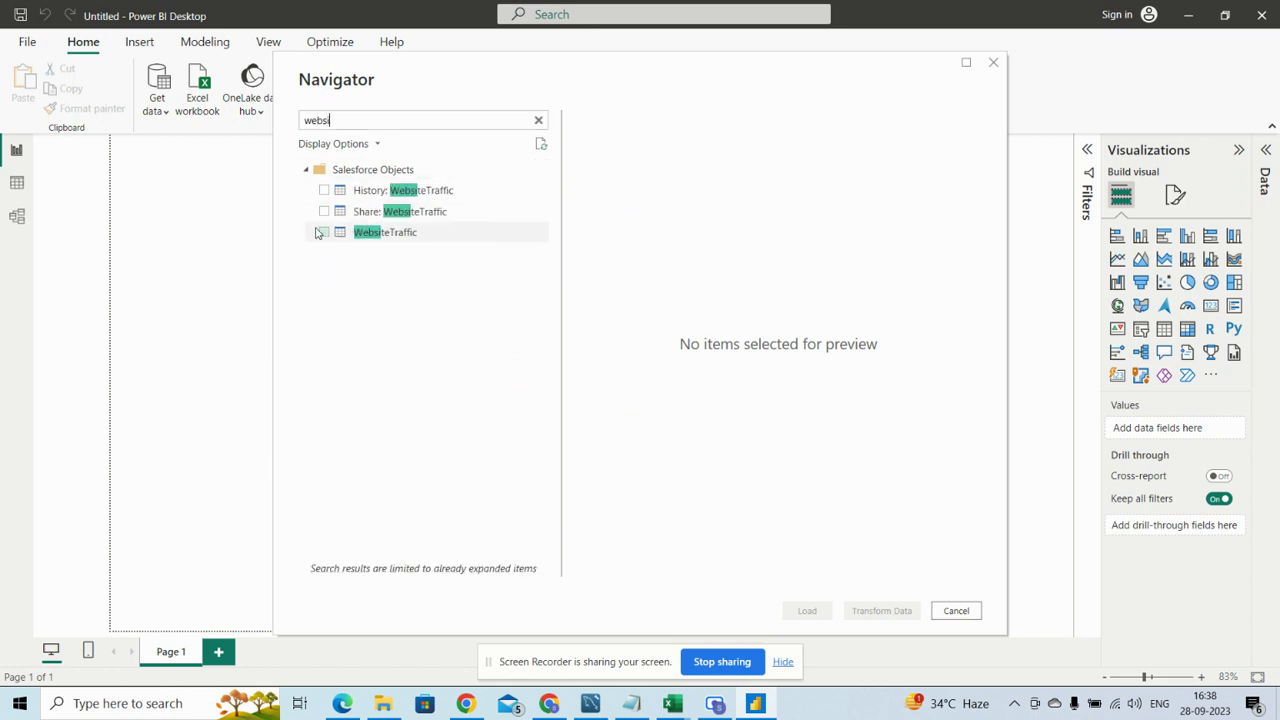
left_click(324, 232)
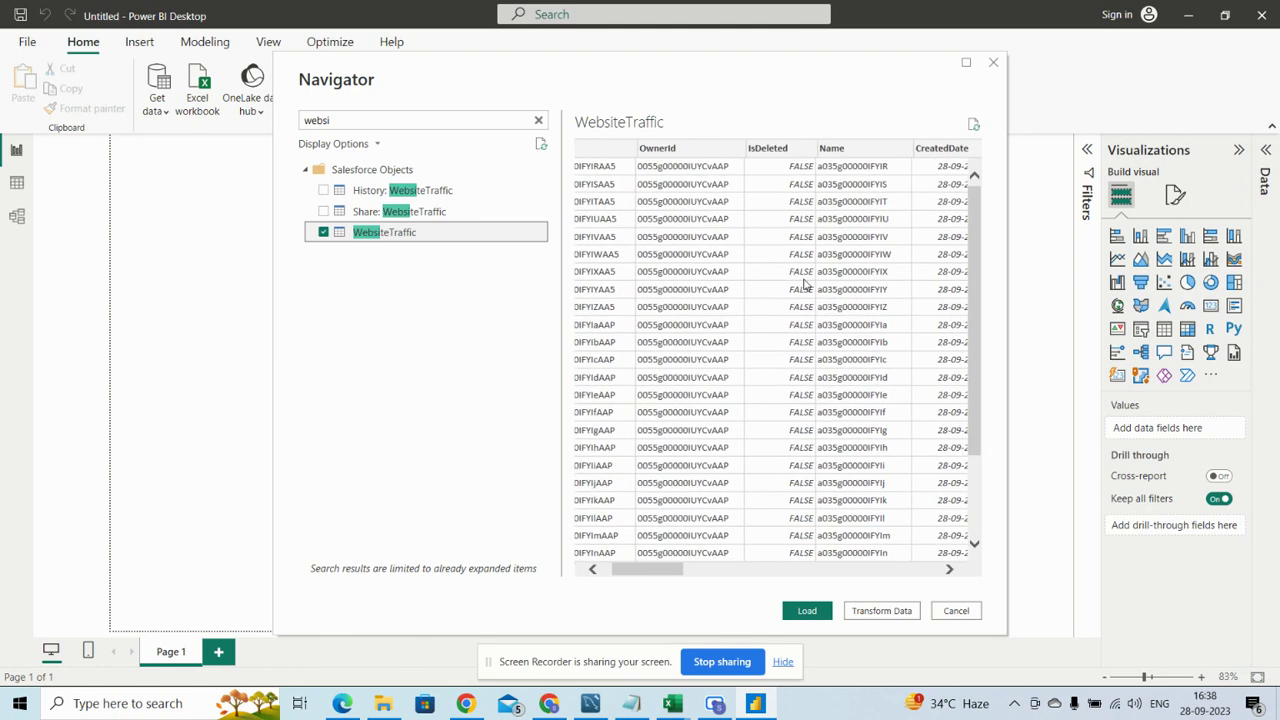
scroll(805, 285, "right", 5)
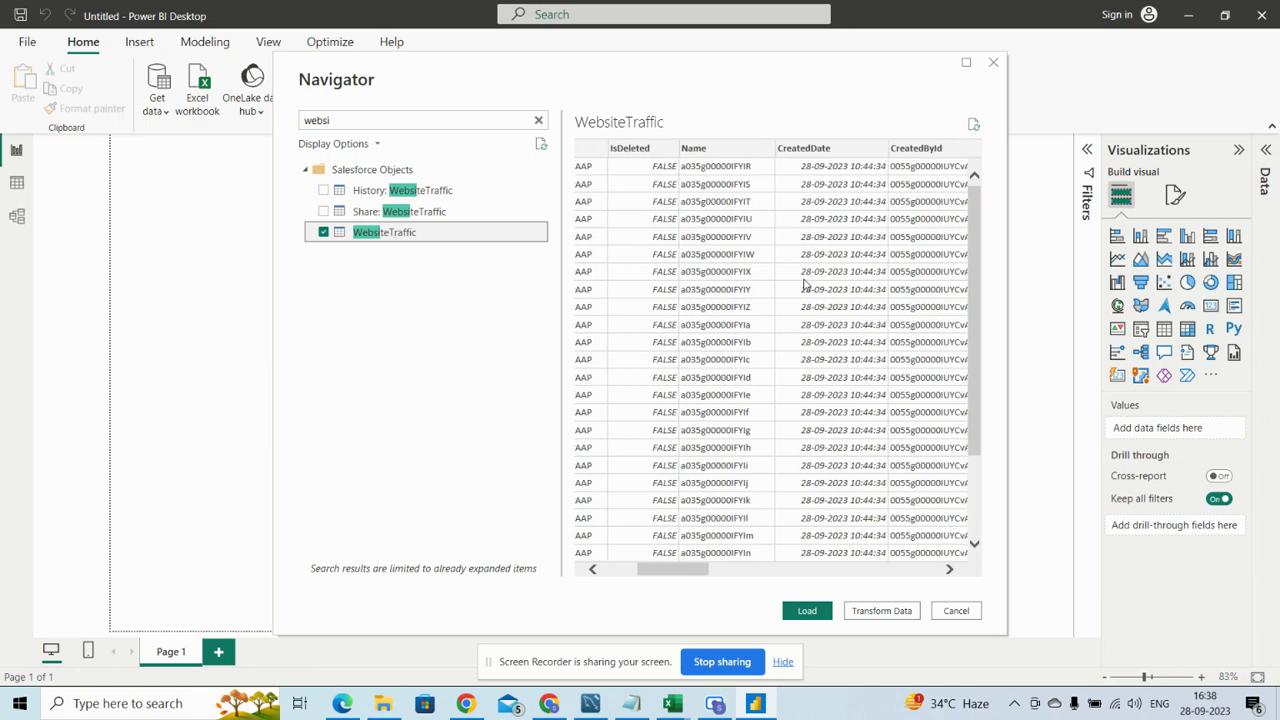
scroll(805, 285, "right", 5)
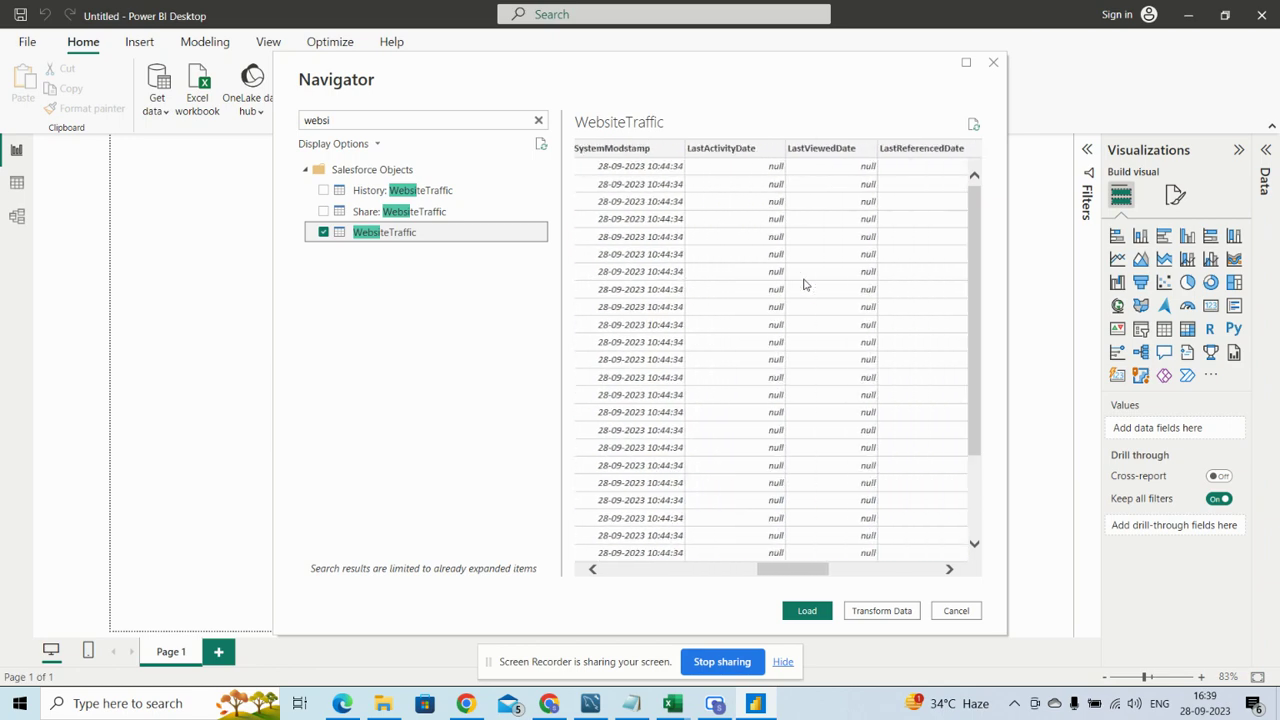
scroll(805, 285, "right", 5)
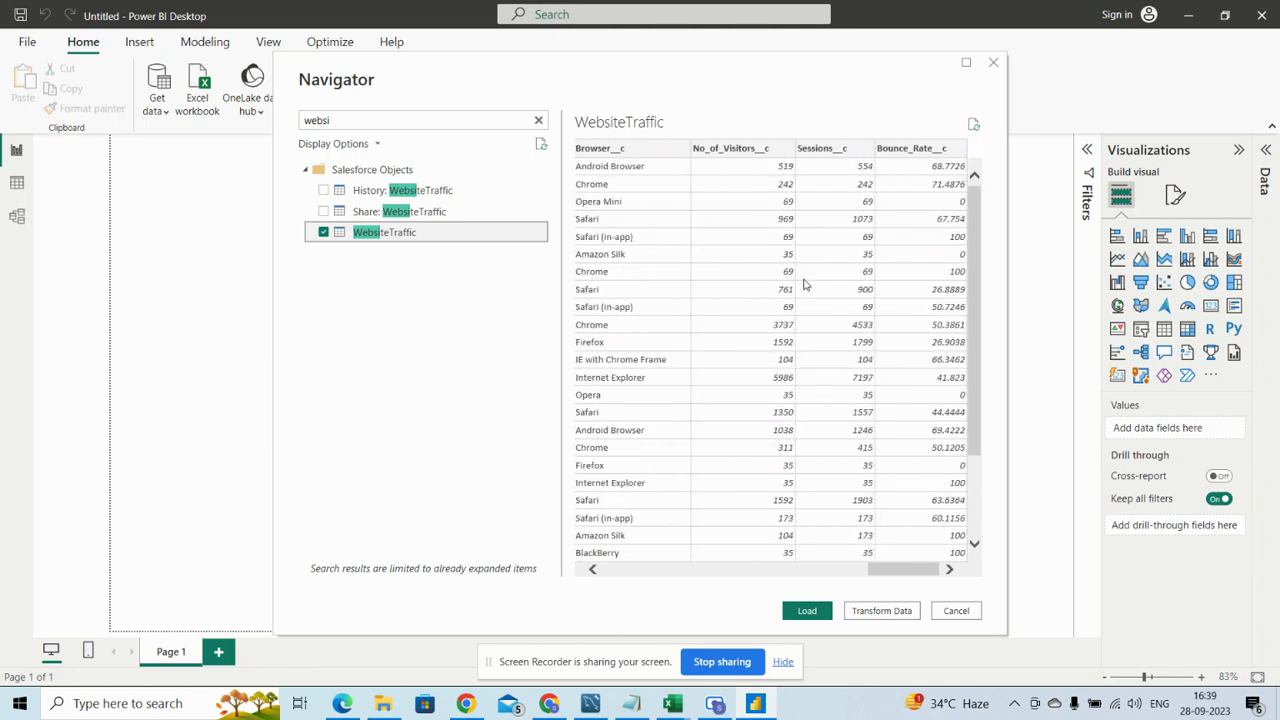
- Open the selected WebsiteTraffic table for transformation in Power Query Editor and look through its columns
scroll(805, 285, "left", 15)
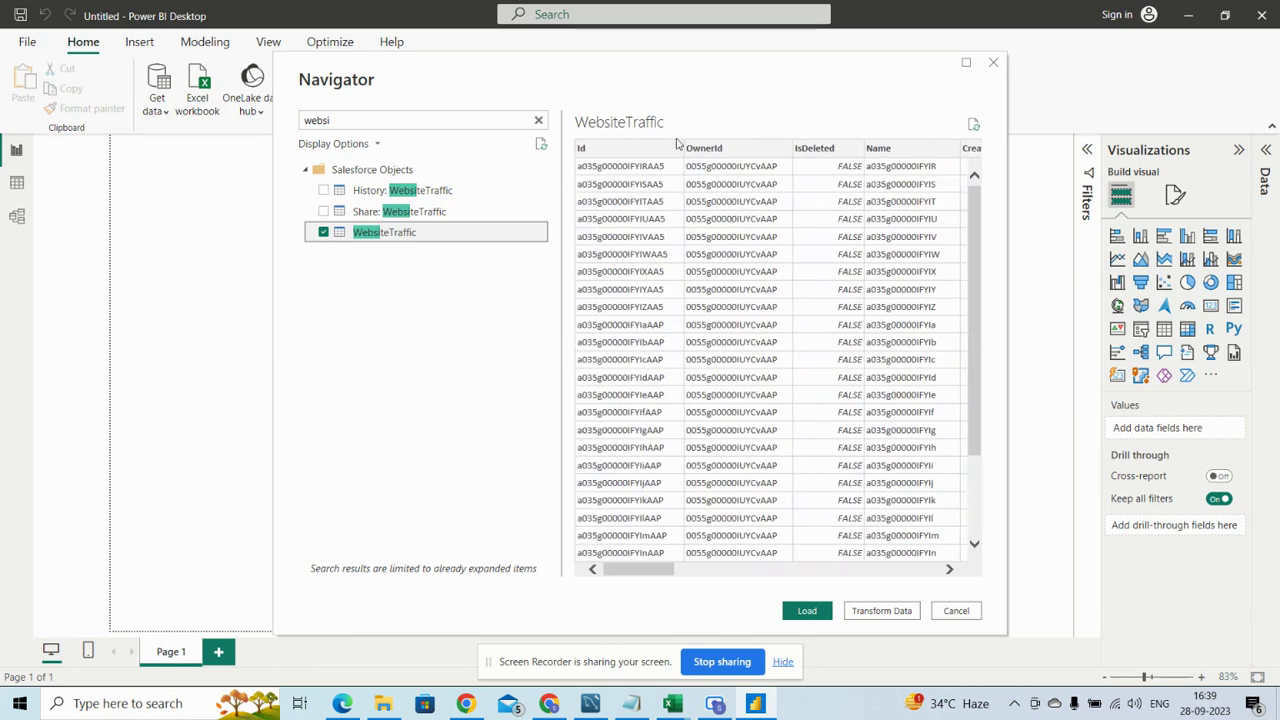
scroll(749, 223, "right", 10)
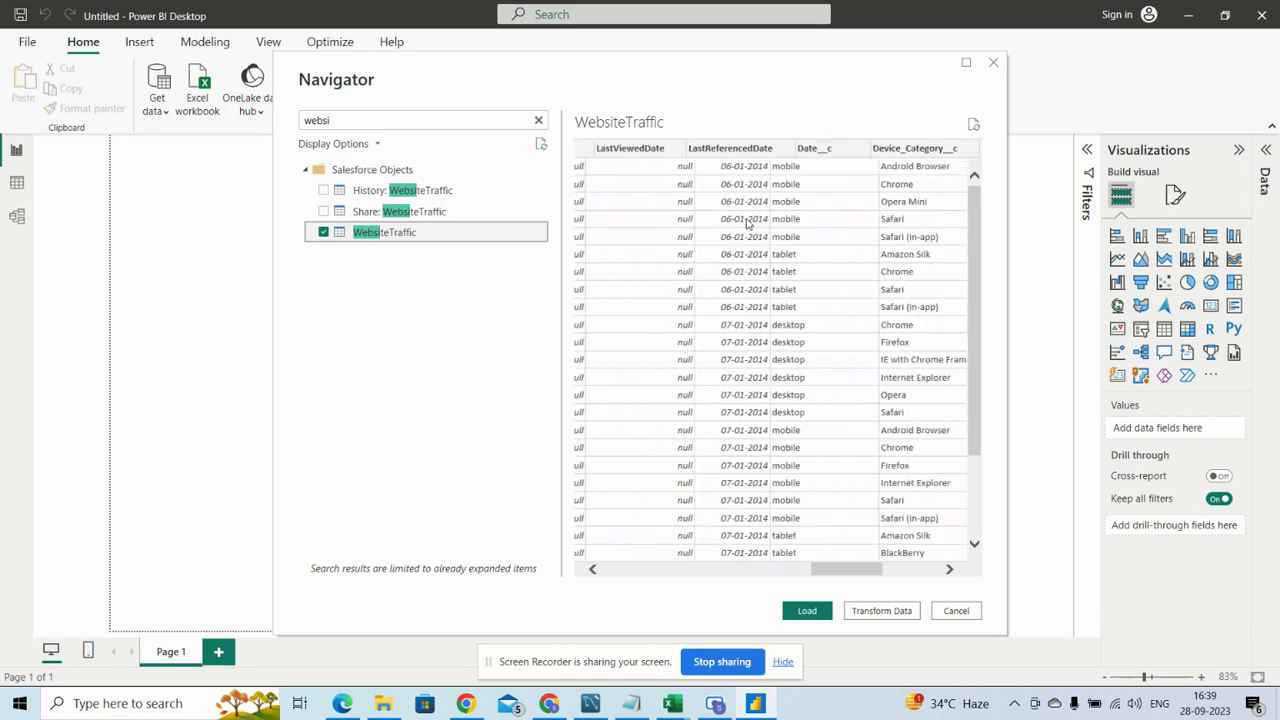
left_click(887, 613)
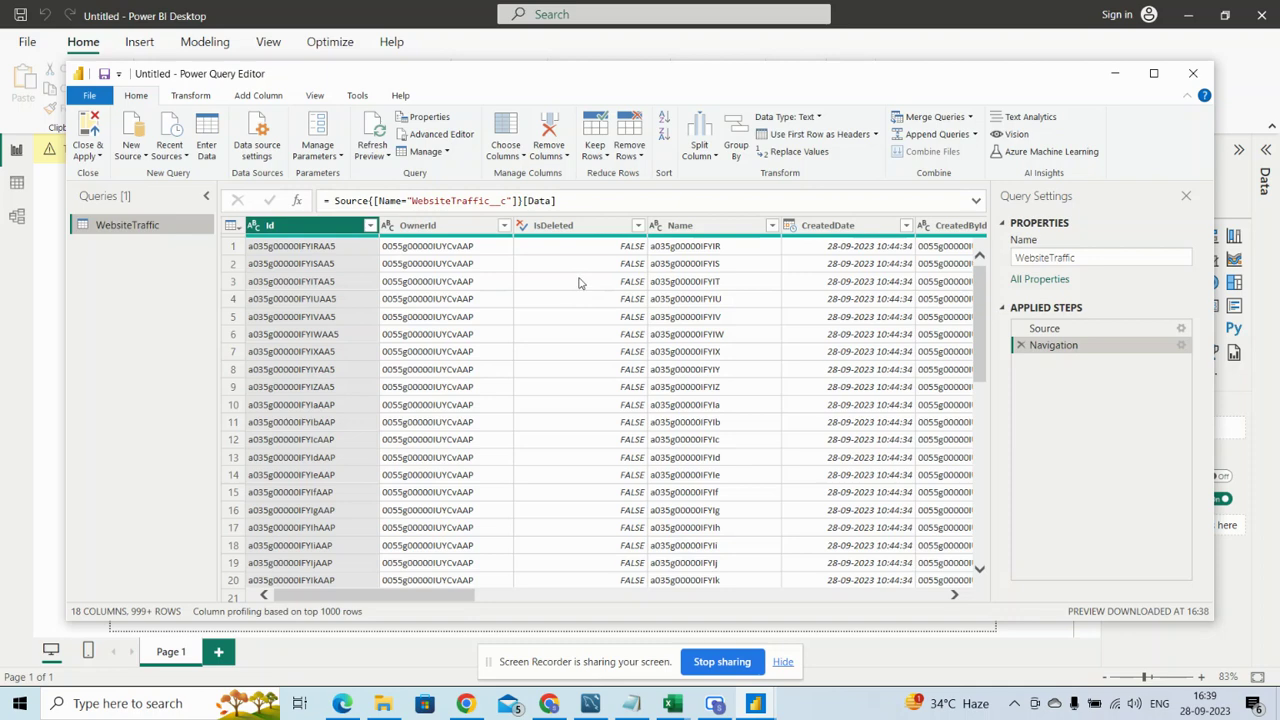
scroll(580, 280, "right", 5)
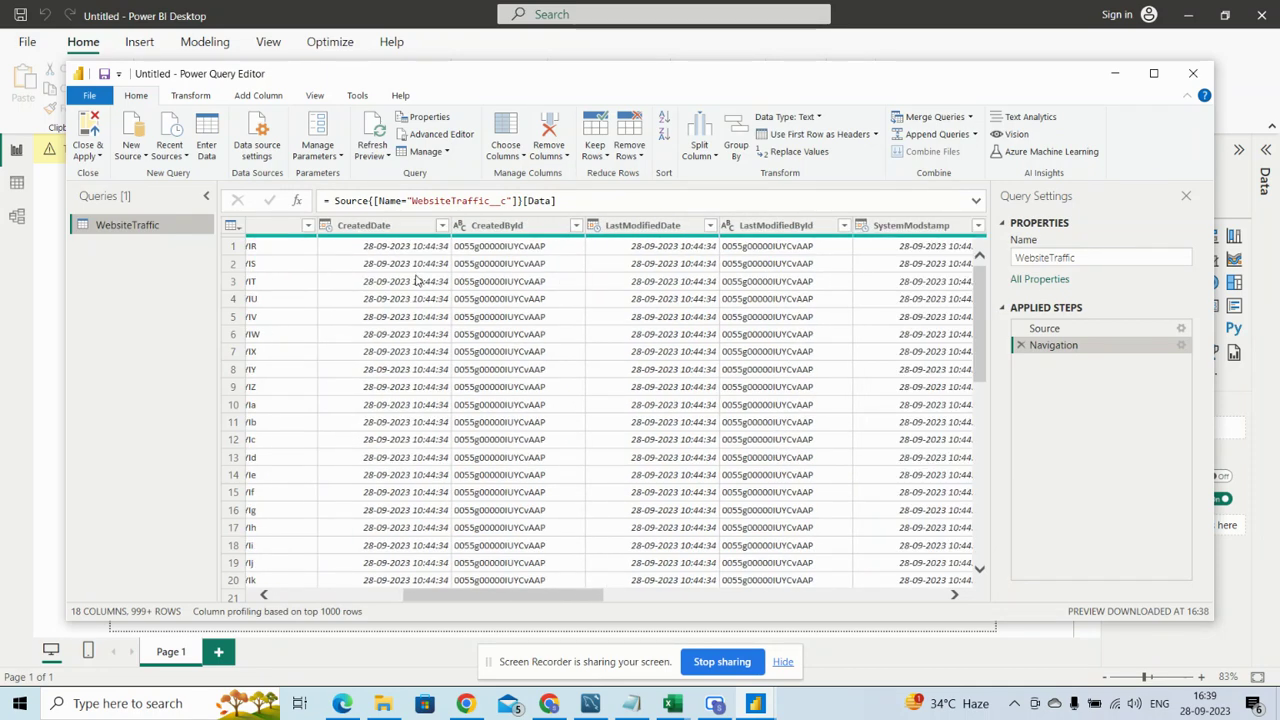
scroll(420, 278, "down", 5)
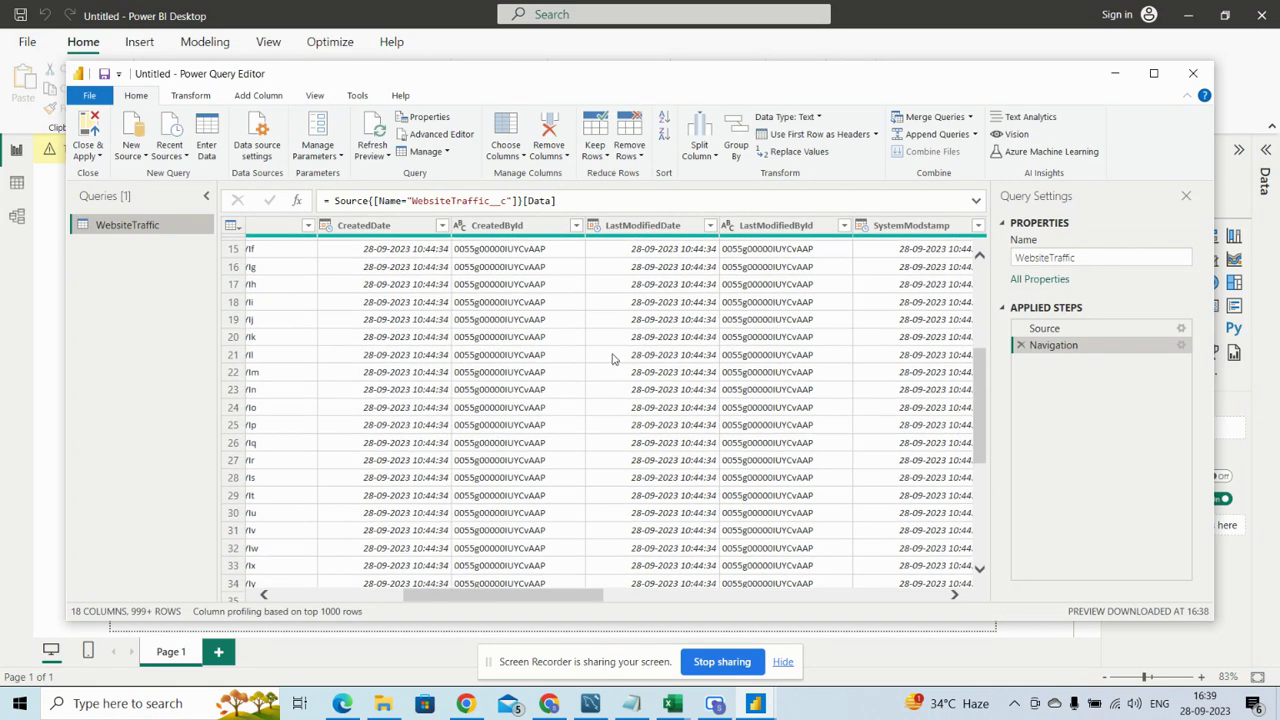
scroll(613, 358, "up", 5)
scroll(613, 358, "right", 8)
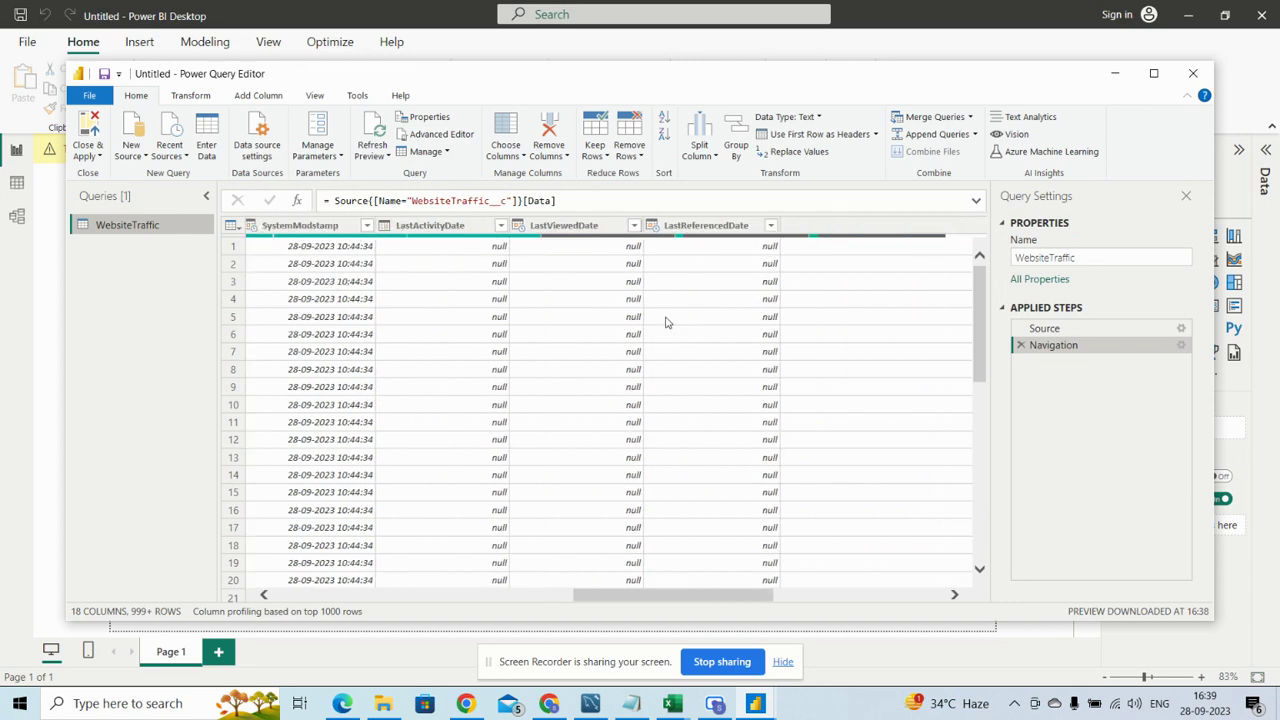
scroll(646, 309, "right", 4)
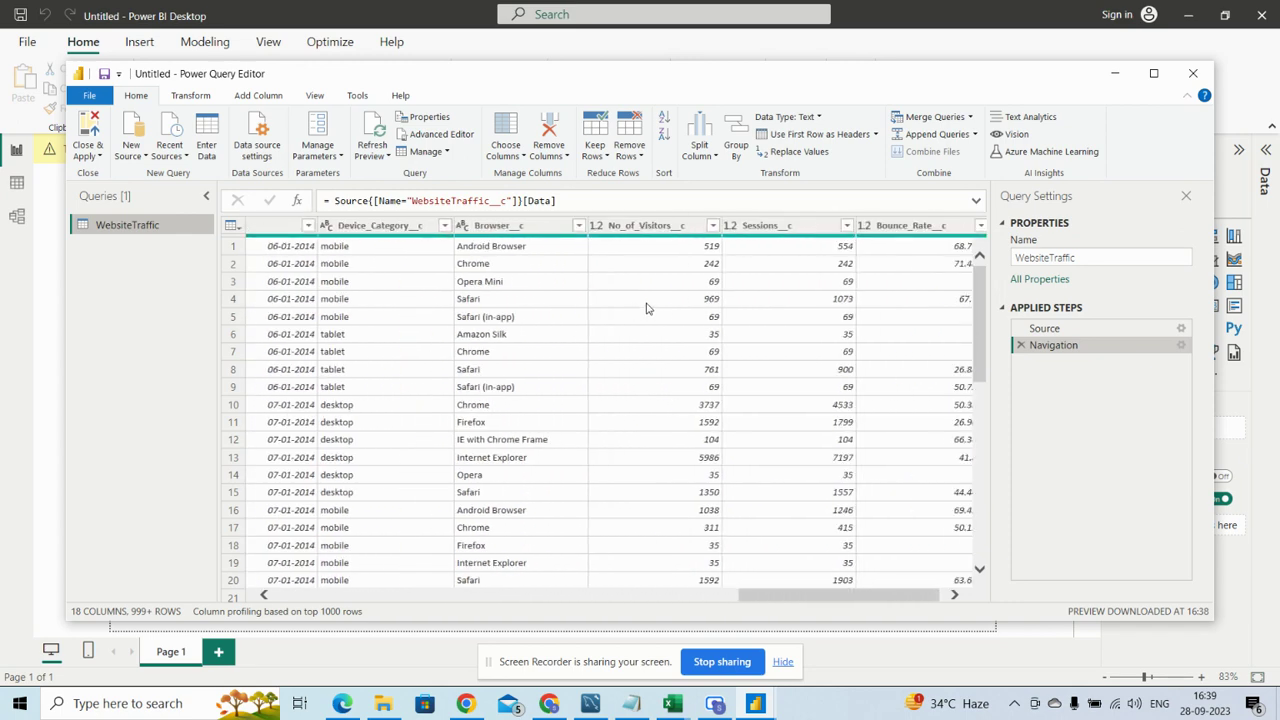
scroll(646, 309, "left", 2)
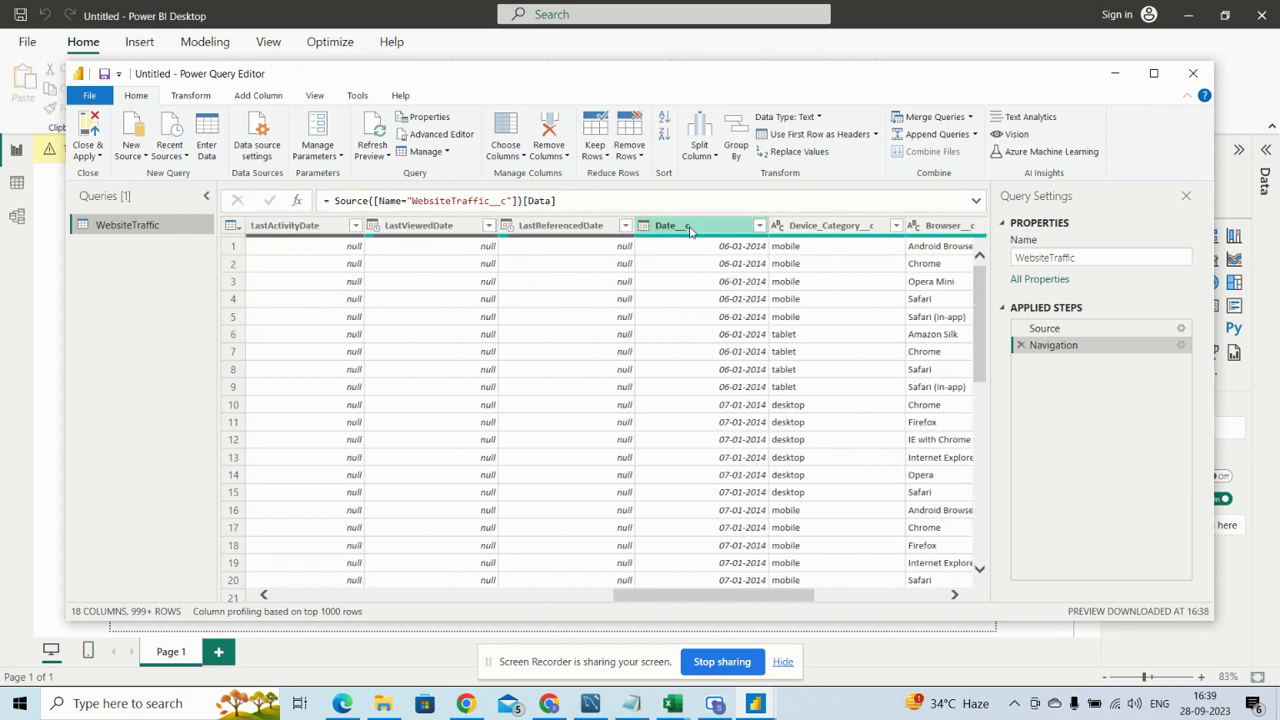
- Keep only the Date__c, Device_Category__c, Browser__c, No_of_Visitors__c, Sessions__c and Bounce_Rate__c columns, removing all other columns
left_click(689, 230)
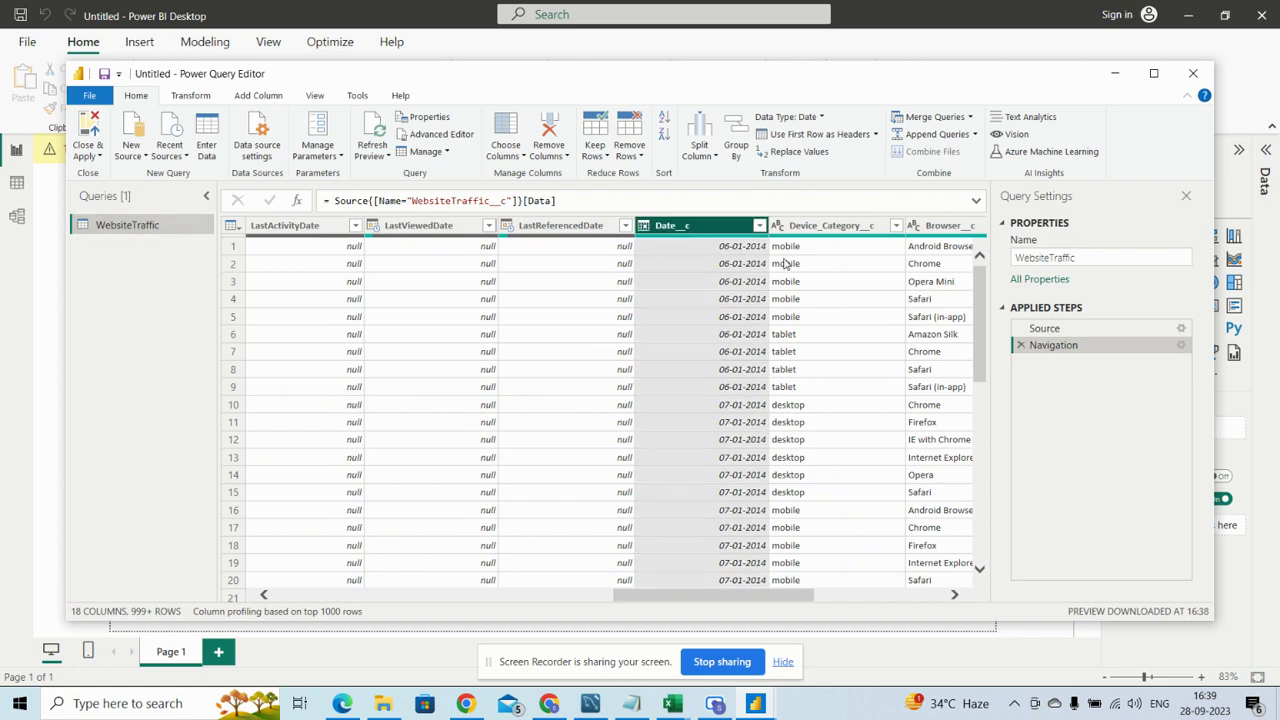
scroll(785, 263, "right", 2)
left_click(645, 226, "ctrl")
left_click(745, 228, "ctrl")
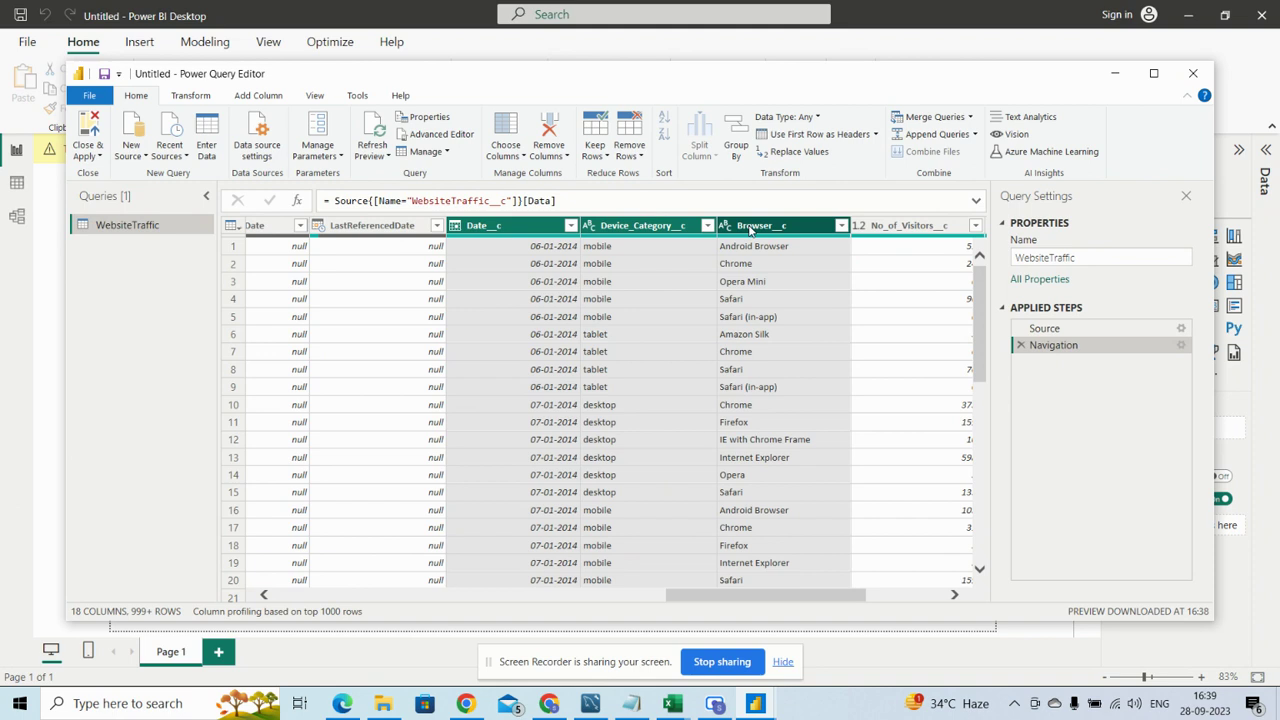
scroll(798, 290, "right", 2)
left_click(650, 228, "ctrl")
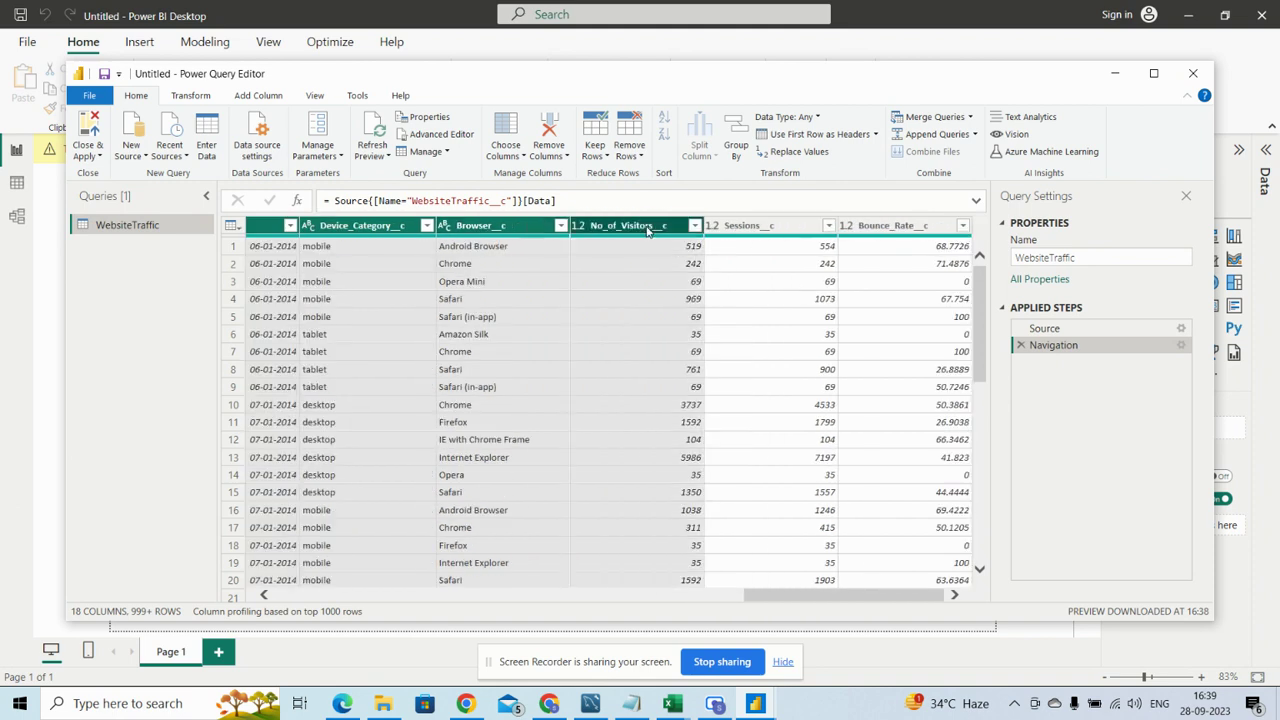
left_click(757, 228, "ctrl")
left_click(898, 227, "ctrl")
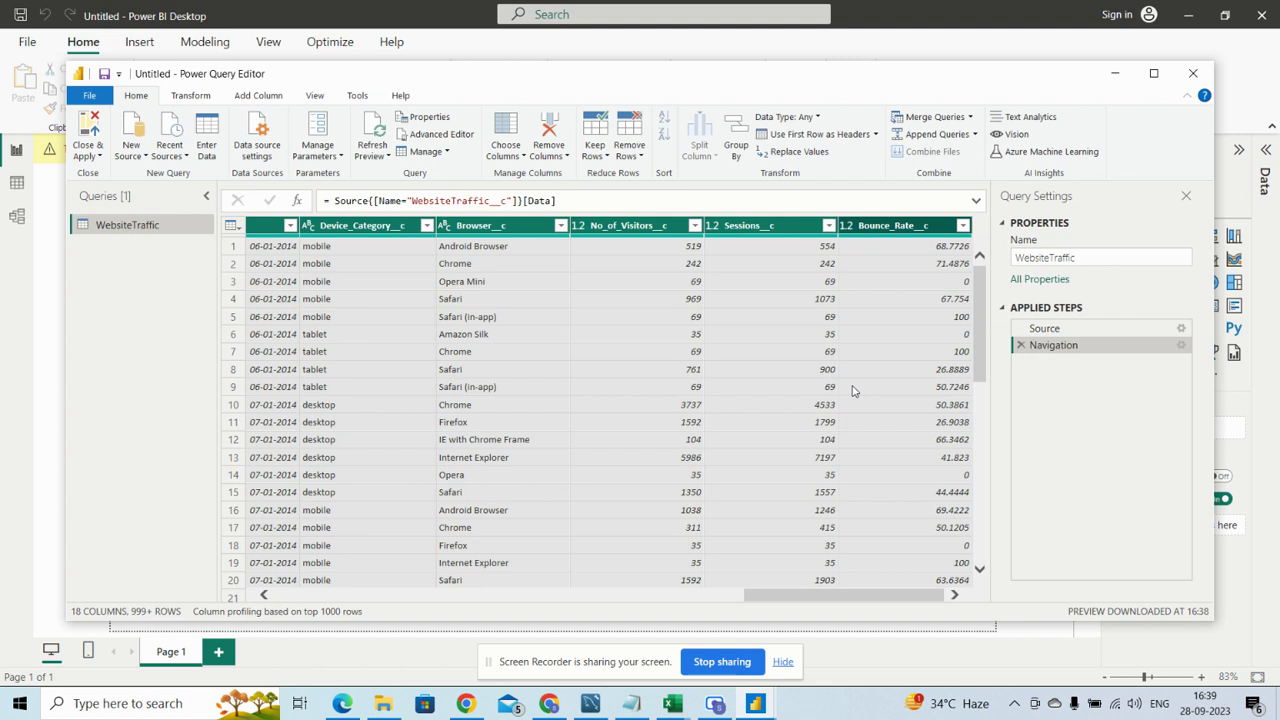
right_click(490, 230)
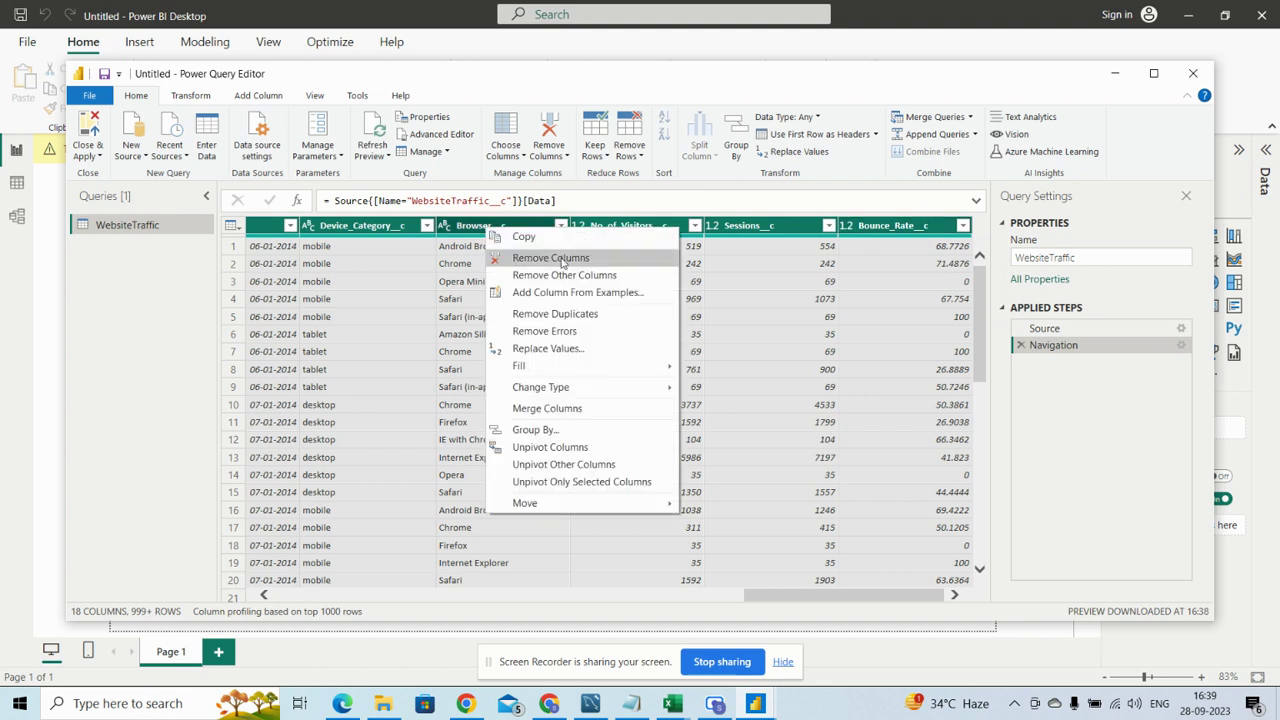
left_click(584, 276)
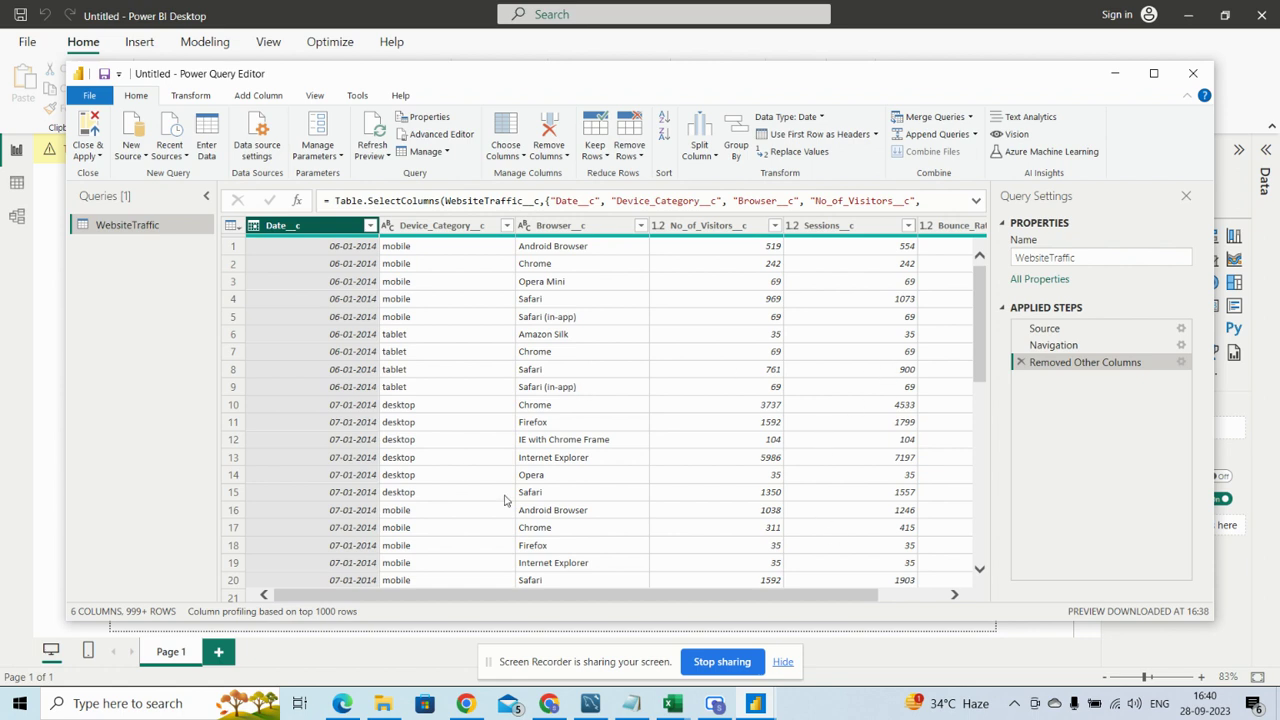
- Close Power Query Editor with the query changes applied and expand the loaded WebsiteTraffic table to show its fields
left_click(84, 122)
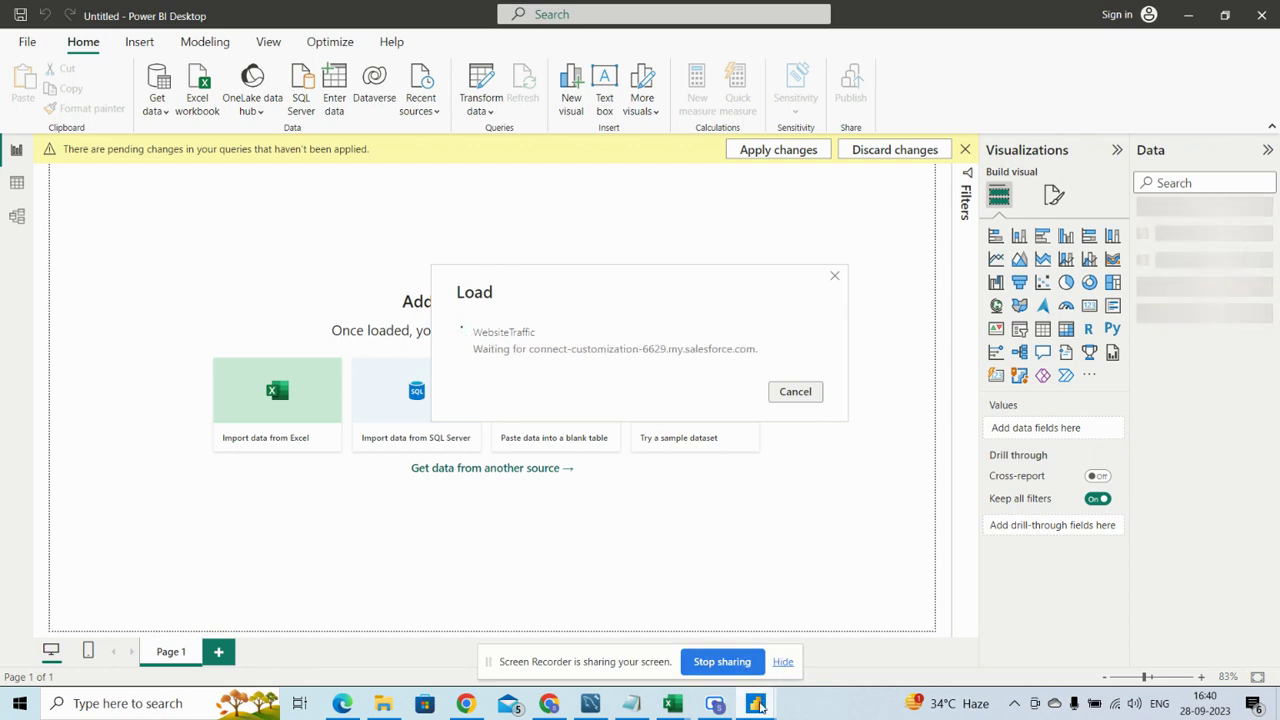
mouse_move(758, 706)
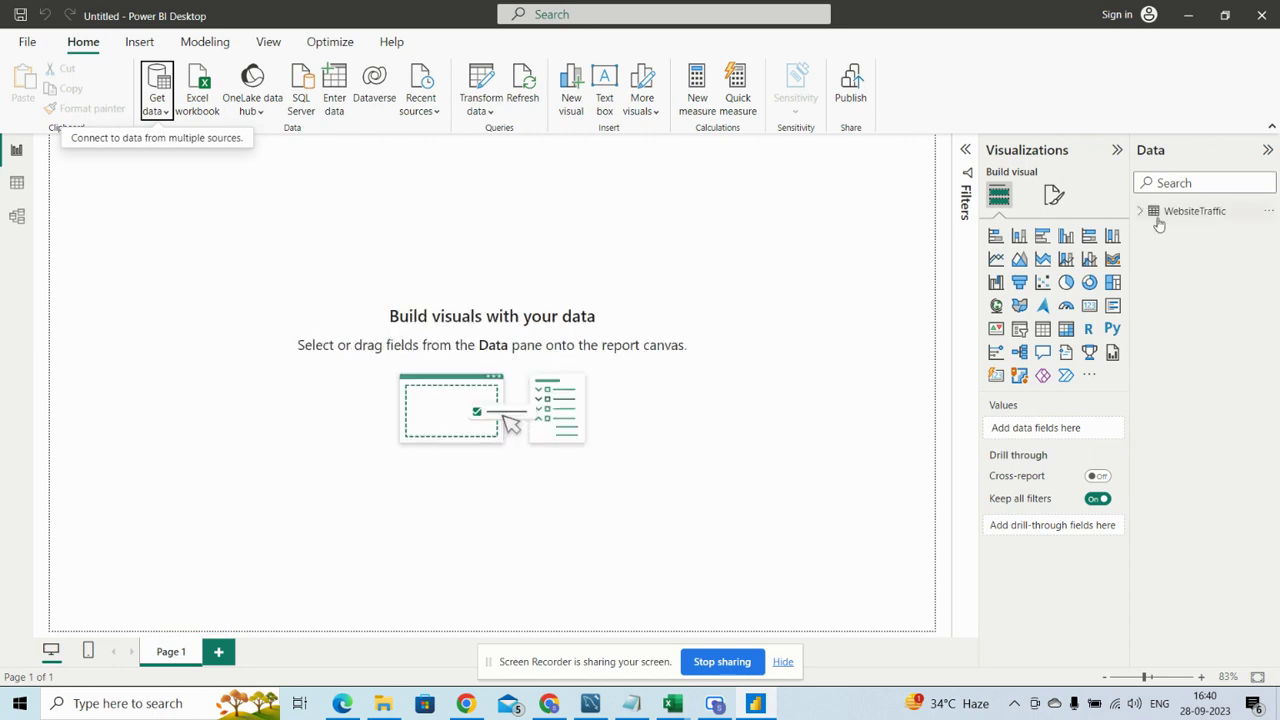
left_click(1138, 212)
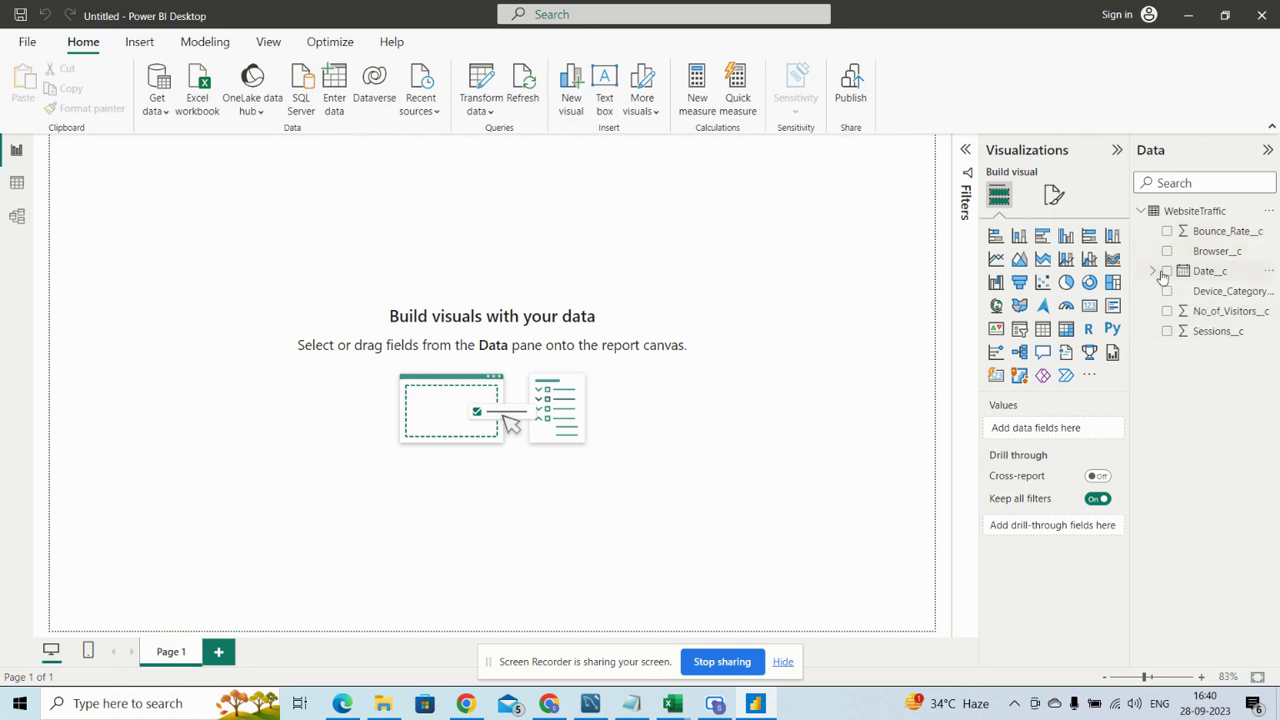
- Add a clustered bar chart of No_of_Visitors__c by Date__c, enlarge it and move it slightly inward from the canvas corner
left_click(1040, 240)
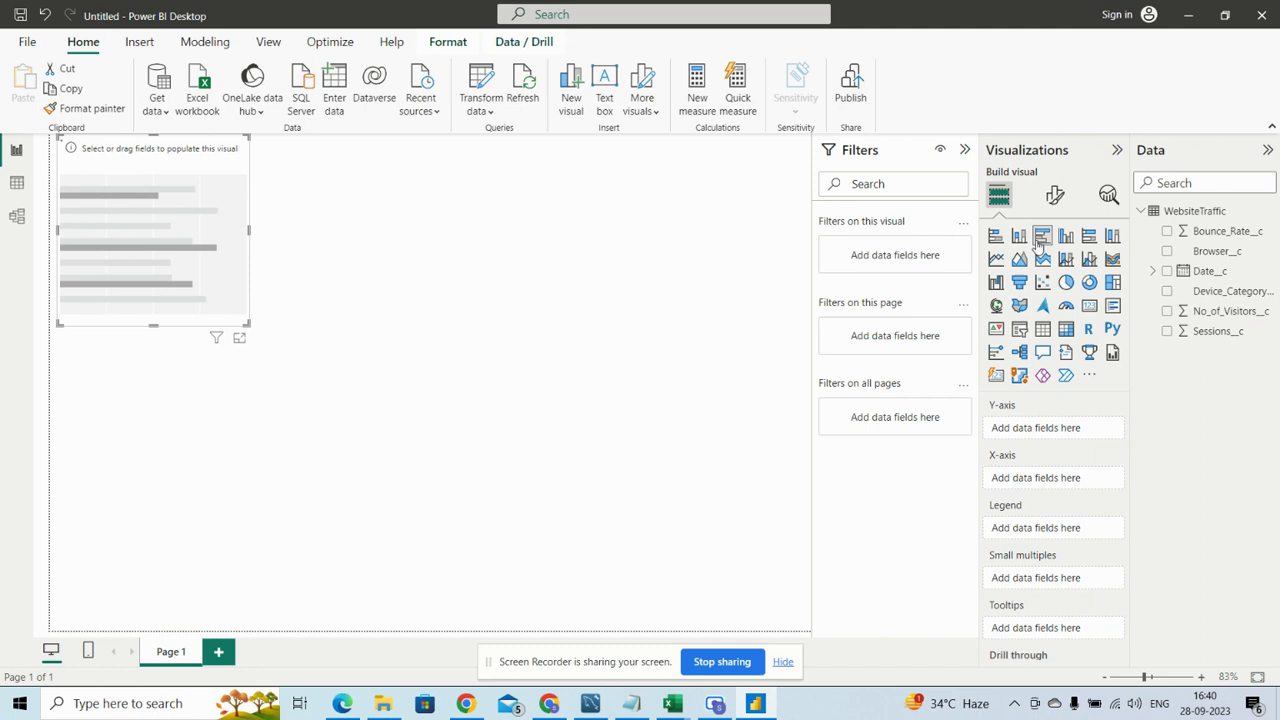
left_click(1167, 272)
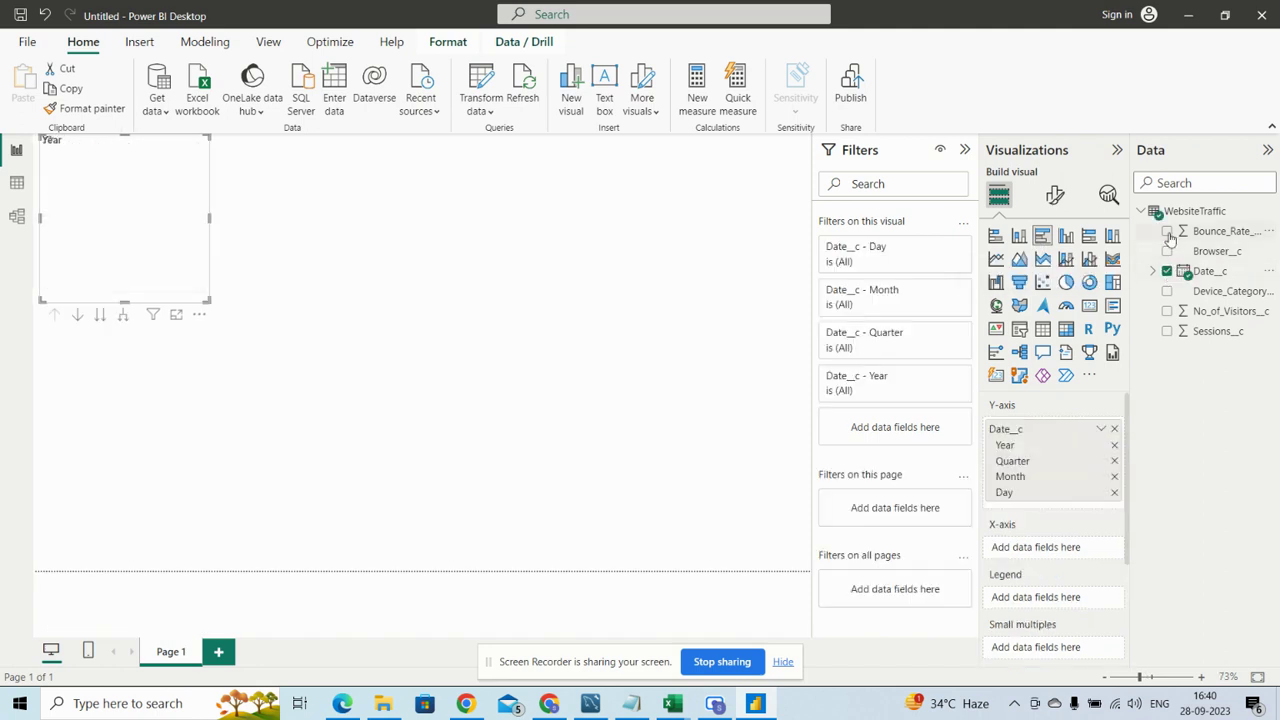
left_click(1167, 312)
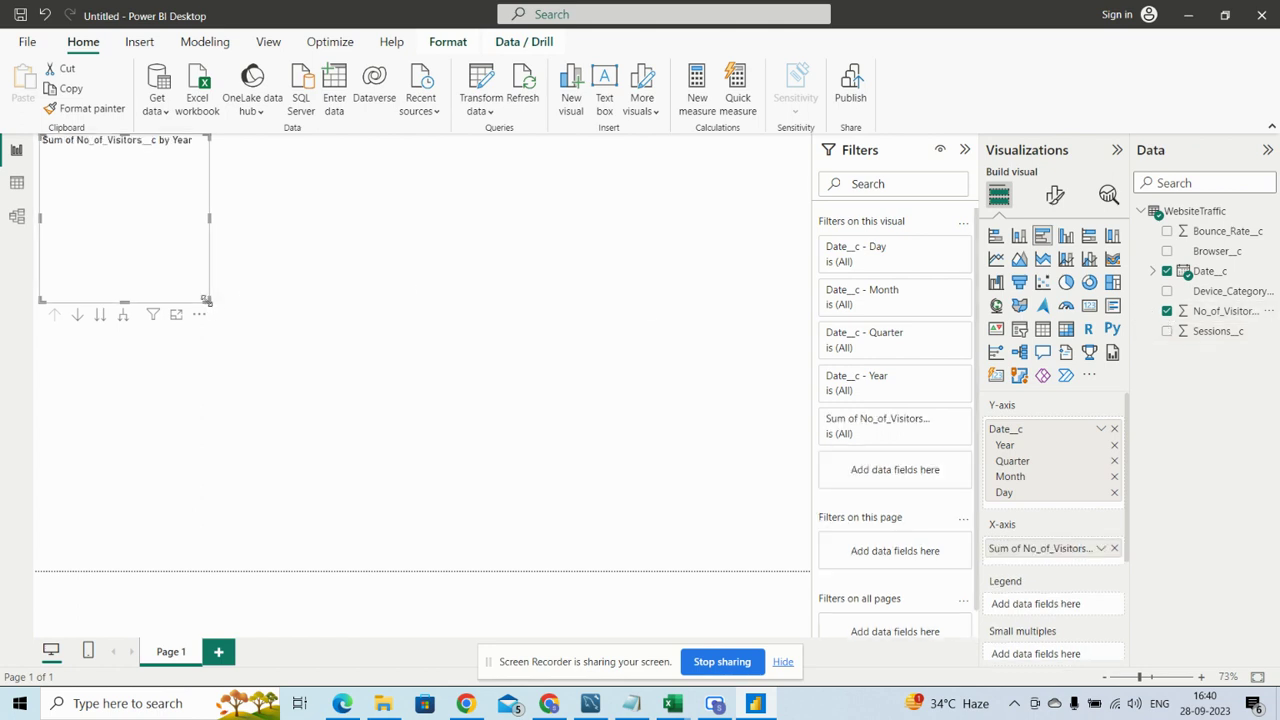
left_click_drag(207, 299, 484, 449)
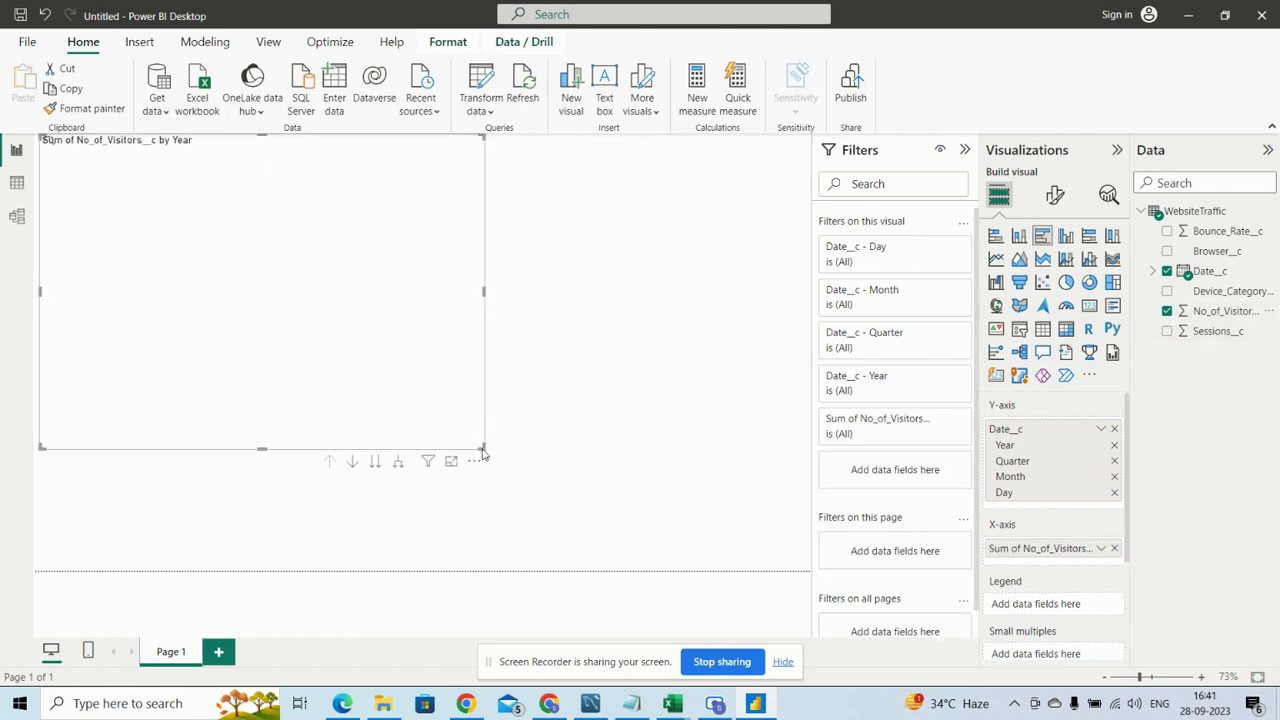
left_click_drag(318, 224, 373, 259)
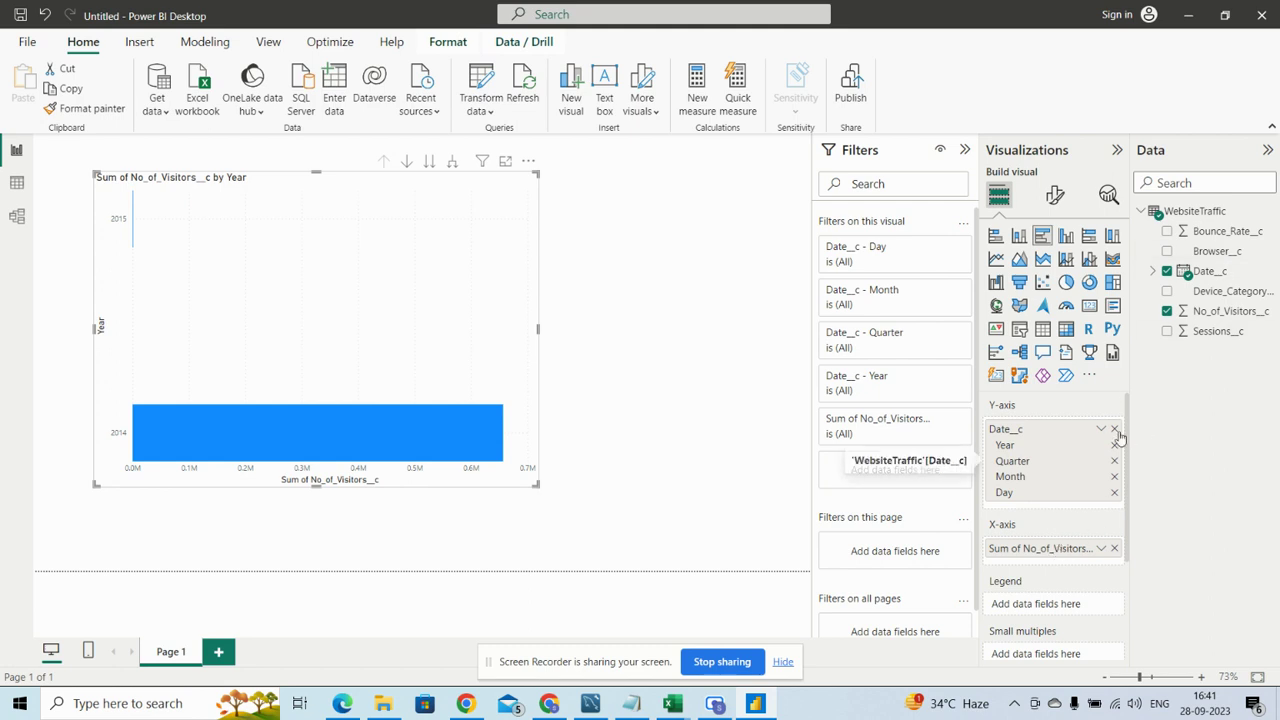
- Remove the Quarter, Month and Day levels from the chart's date hierarchy and change the visual to a stacked column chart
left_click(1115, 461)
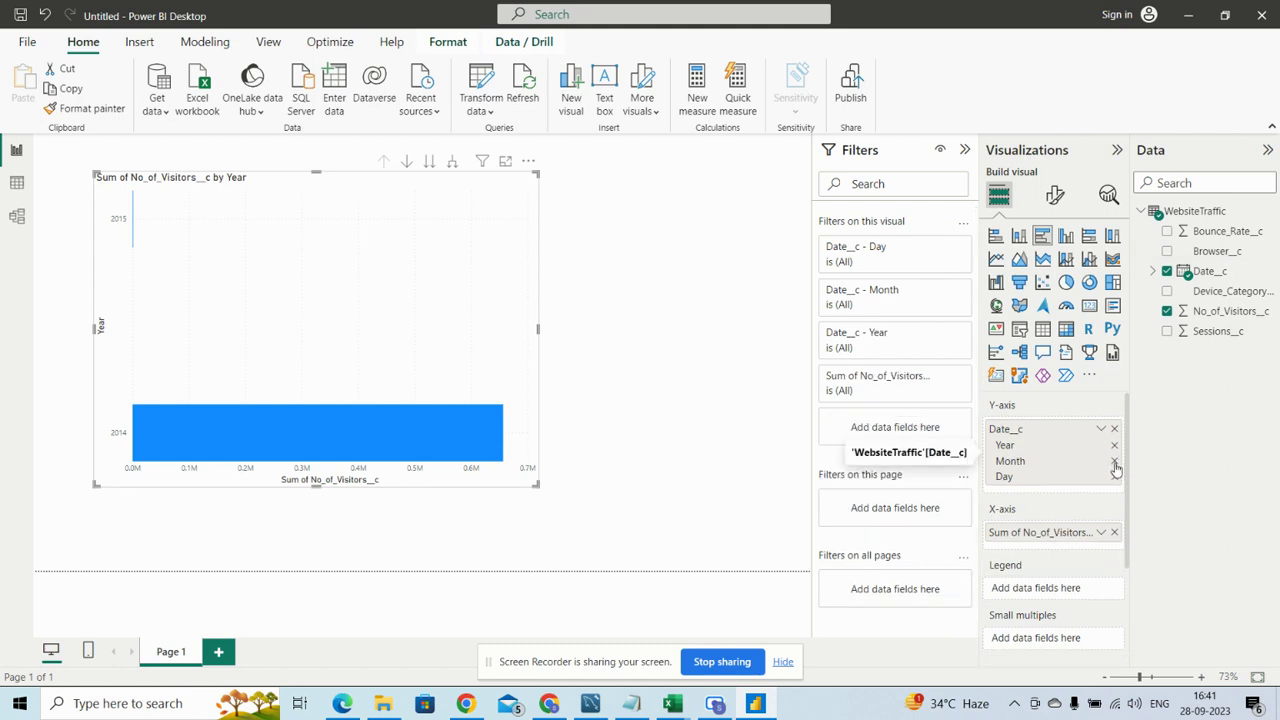
left_click(1115, 462)
left_click(1114, 461)
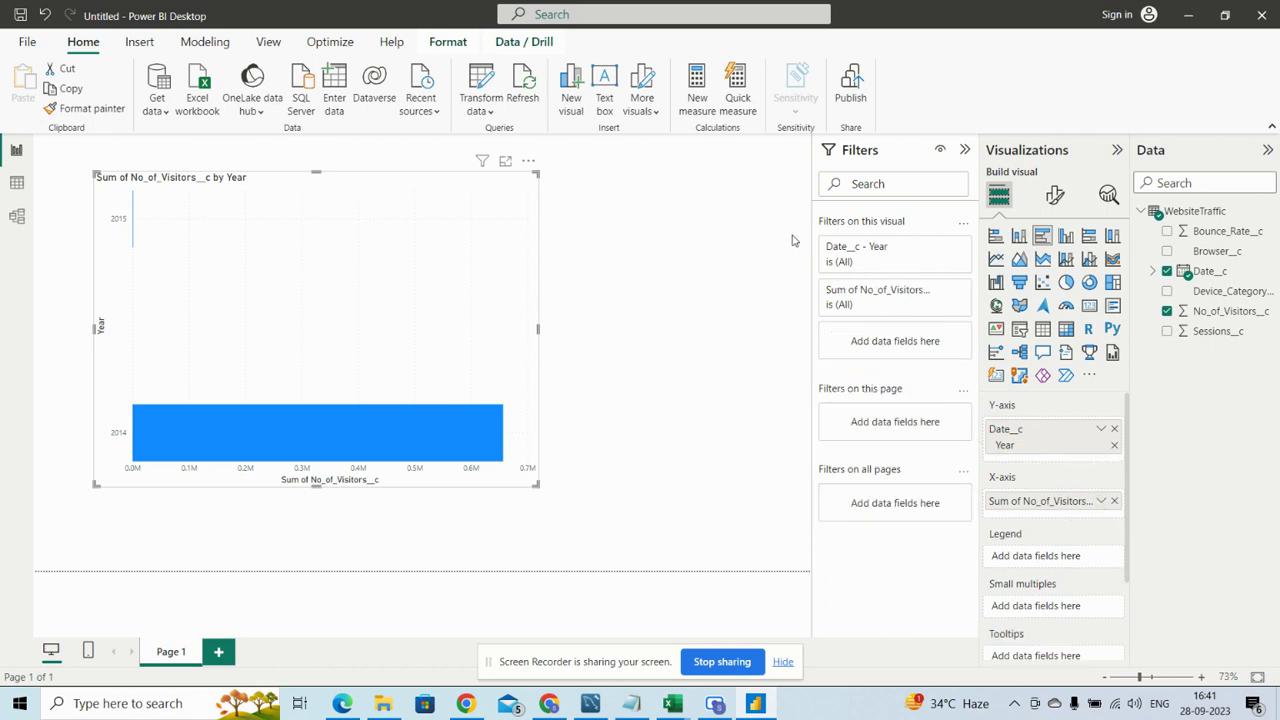
left_click(1019, 236)
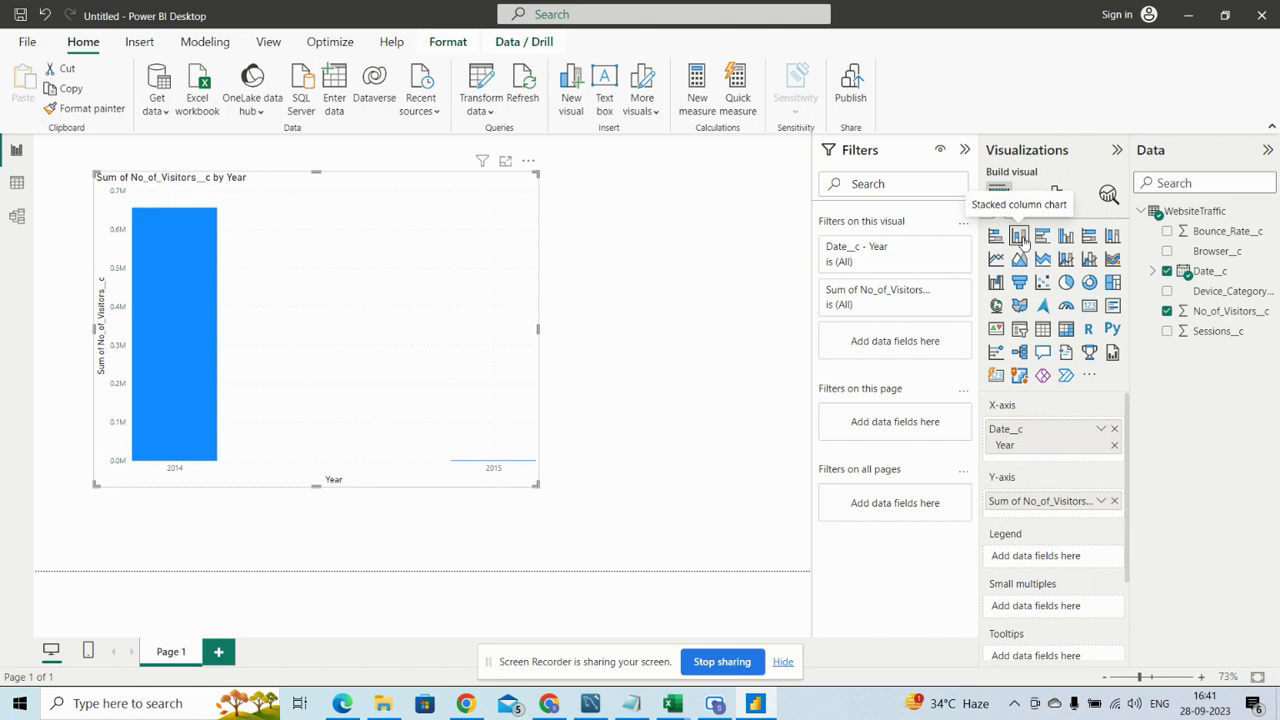